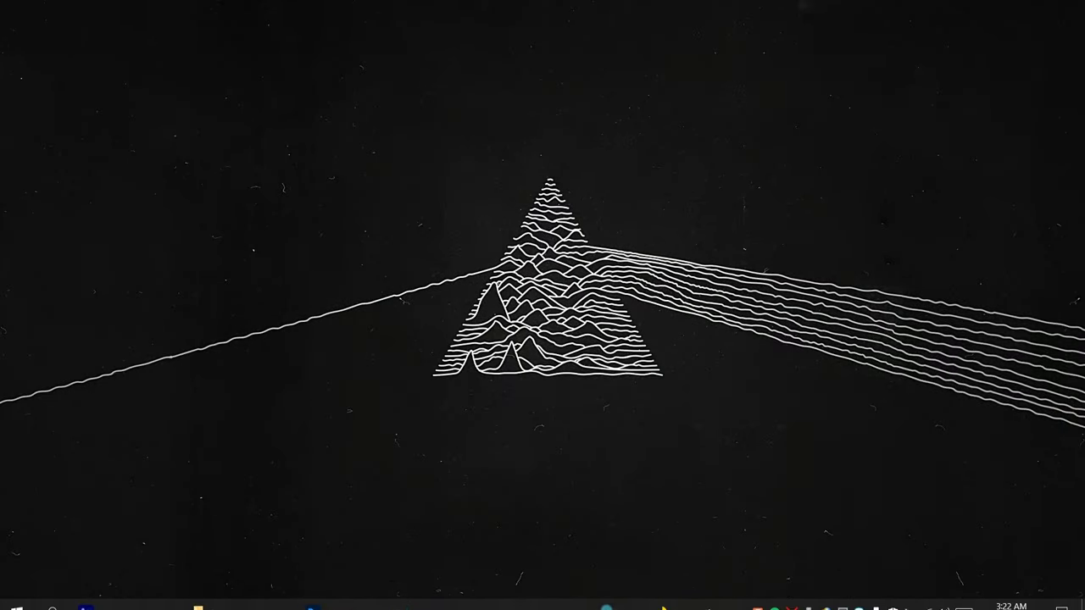
# Switch to Photoshop and create a new document 1920 pixels wide and 1080 pixels high.
pyautogui.click(352, 598)
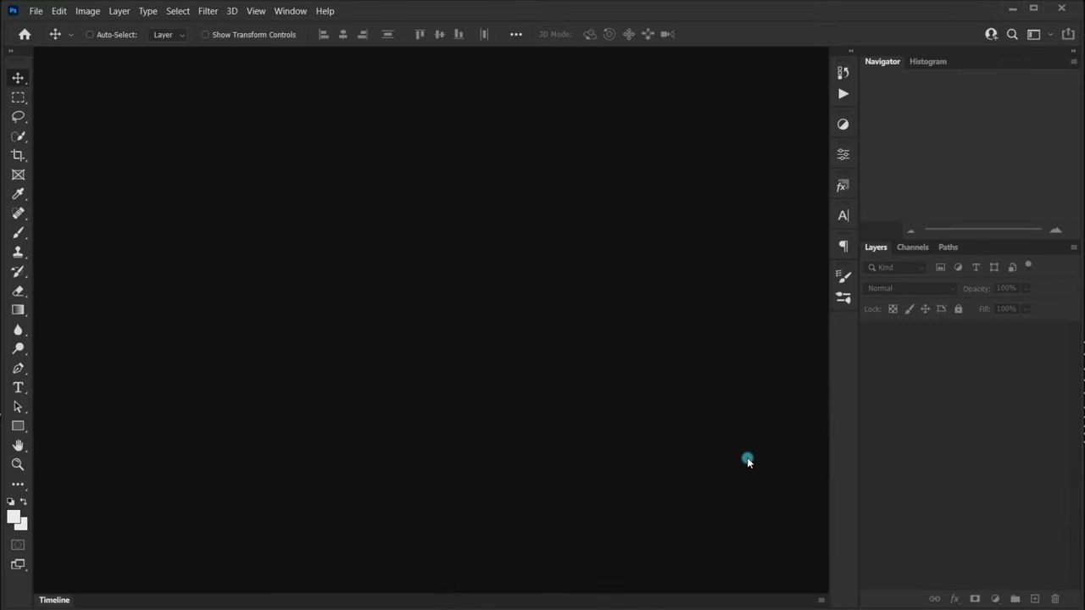
pyautogui.click(36, 11)
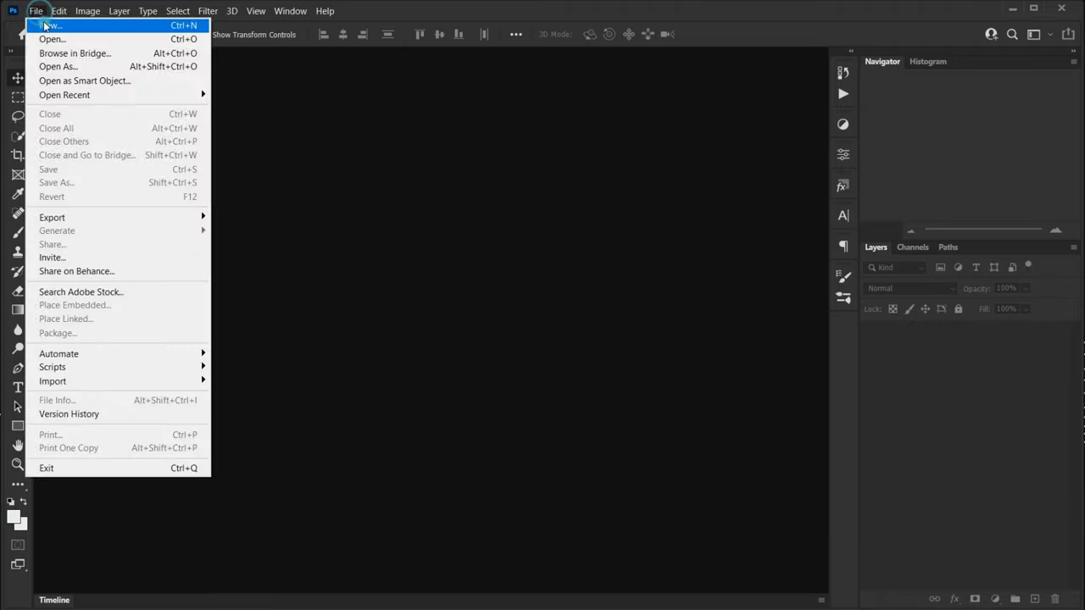
pyautogui.click(38, 23)
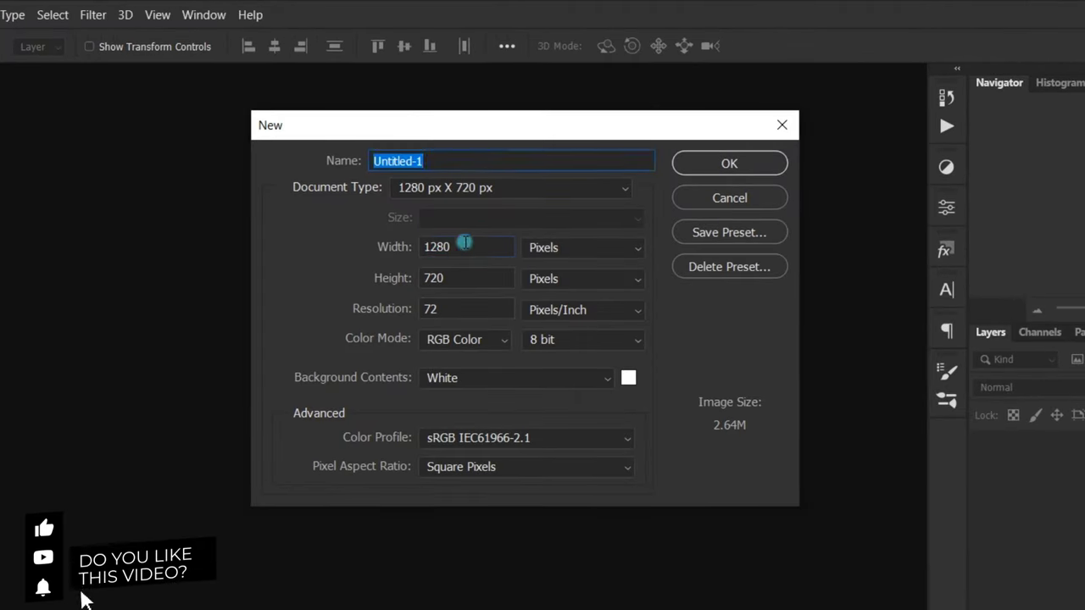
pyautogui.doubleClick(465, 243)
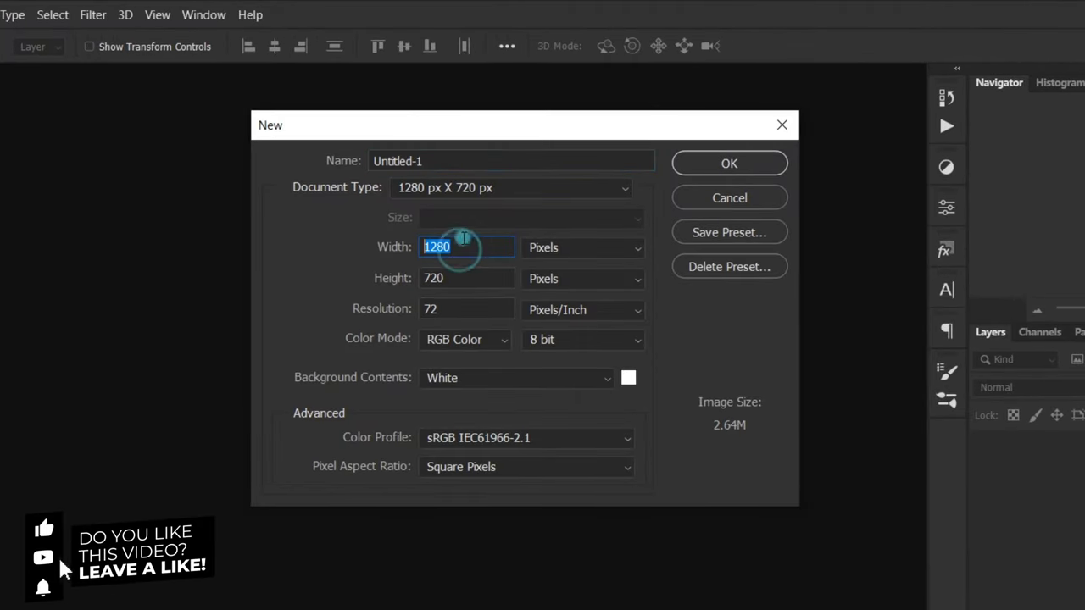
pyautogui.write('1920')
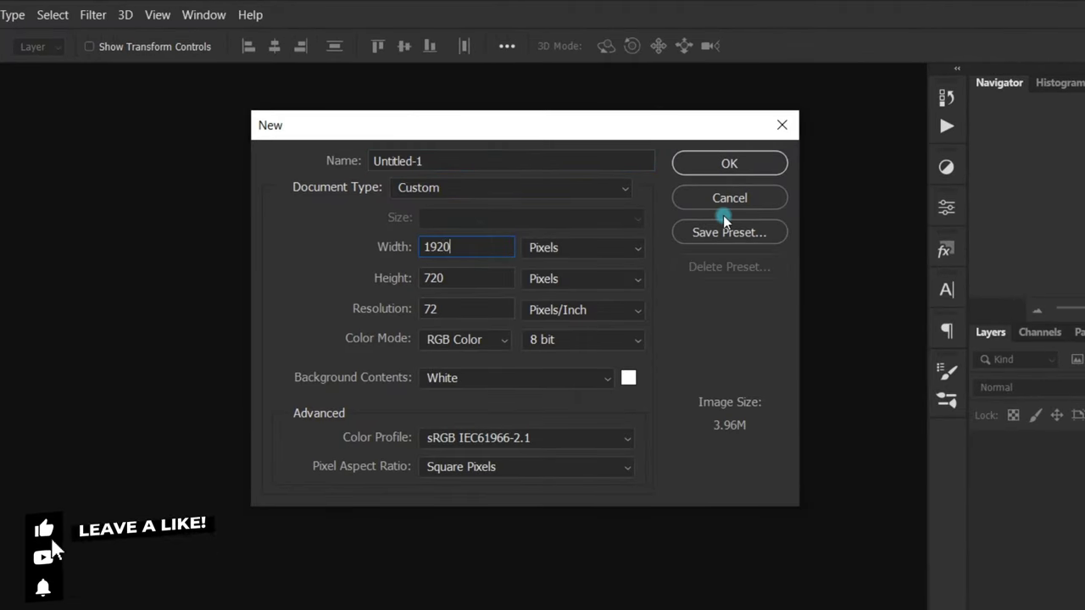
pyautogui.doubleClick(448, 280)
pyautogui.write('1080')
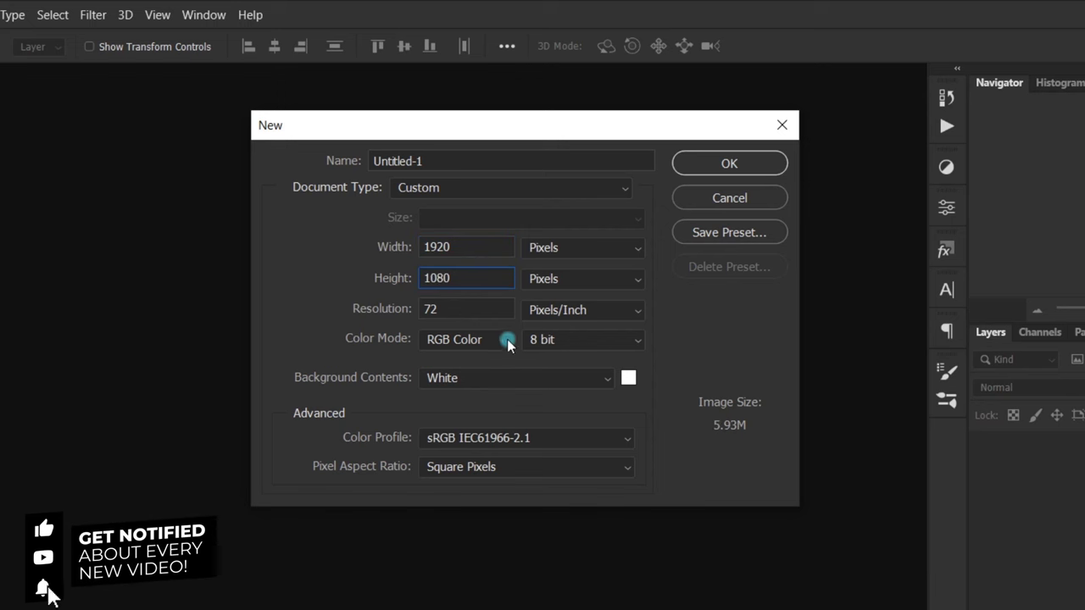
pyautogui.click(728, 167)
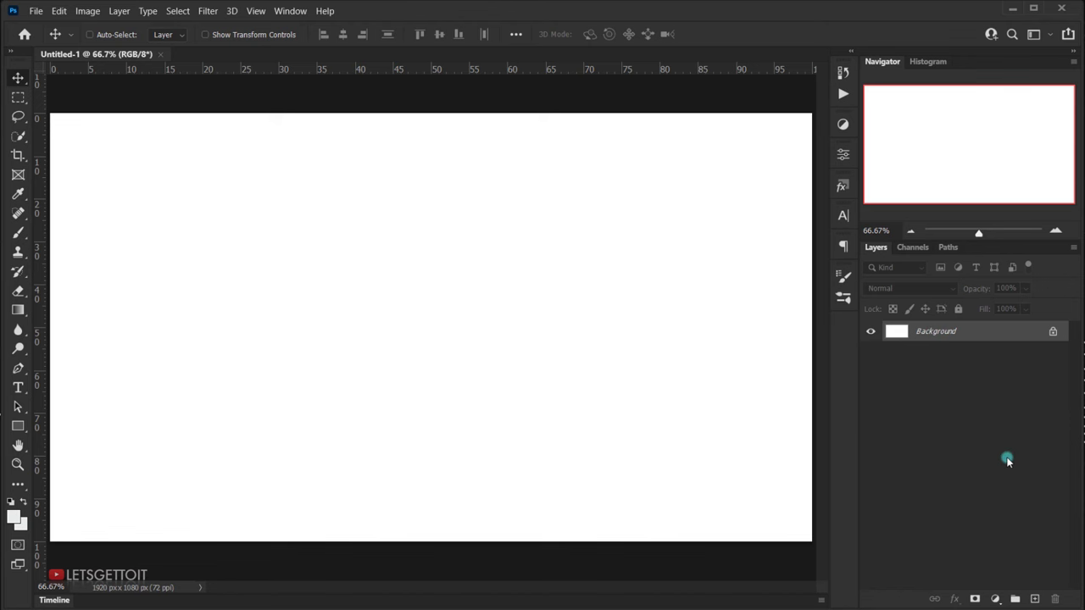
# Add a Solid Color fill layer in light grey e8ebea and delete the original Background layer.
pyautogui.click(995, 600)
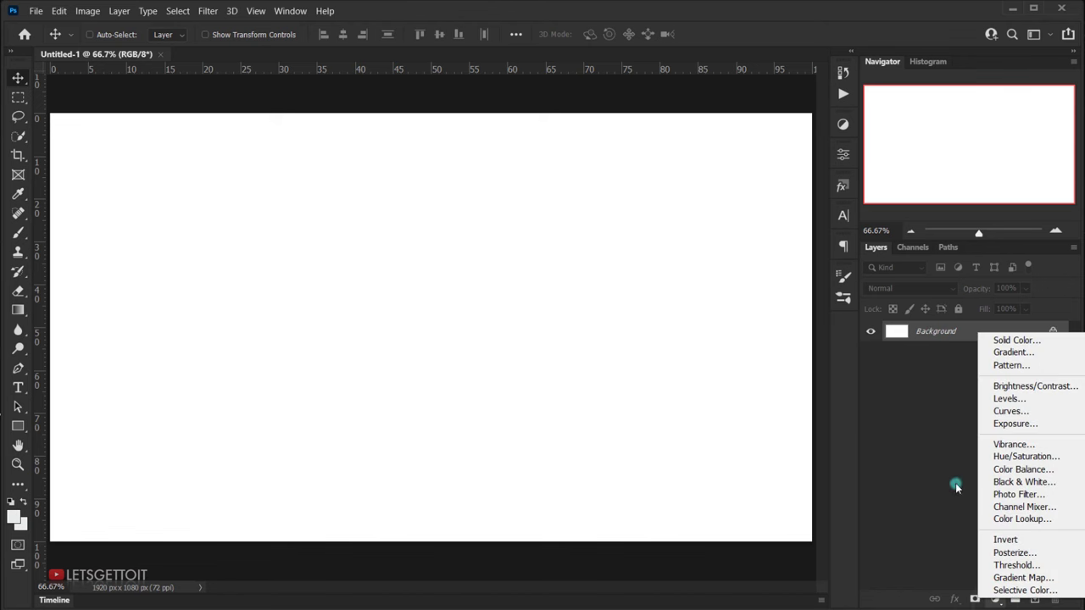
pyautogui.click(995, 343)
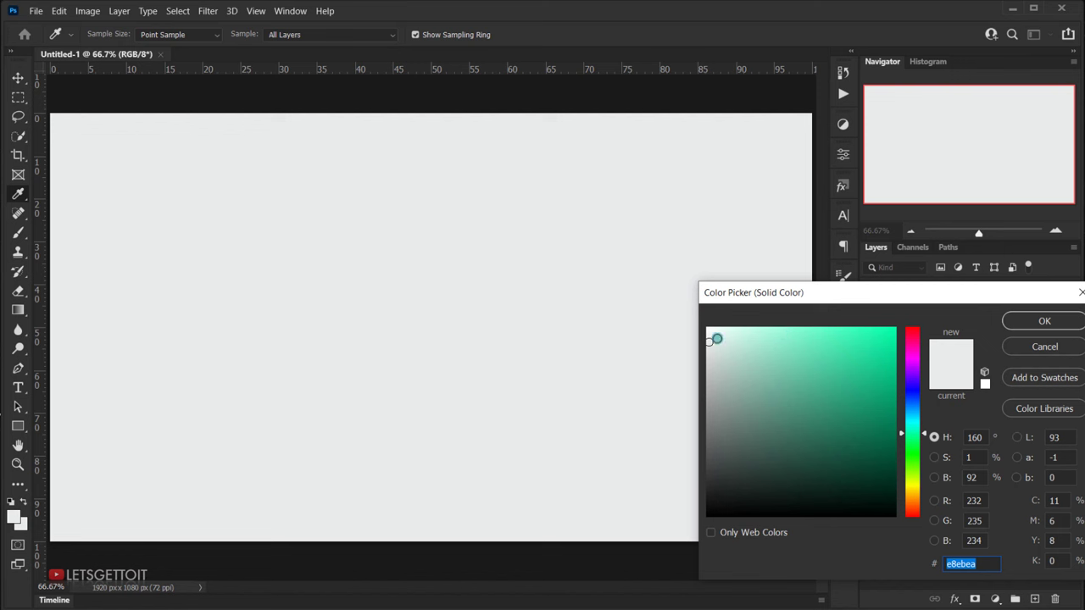
pyautogui.click(1040, 330)
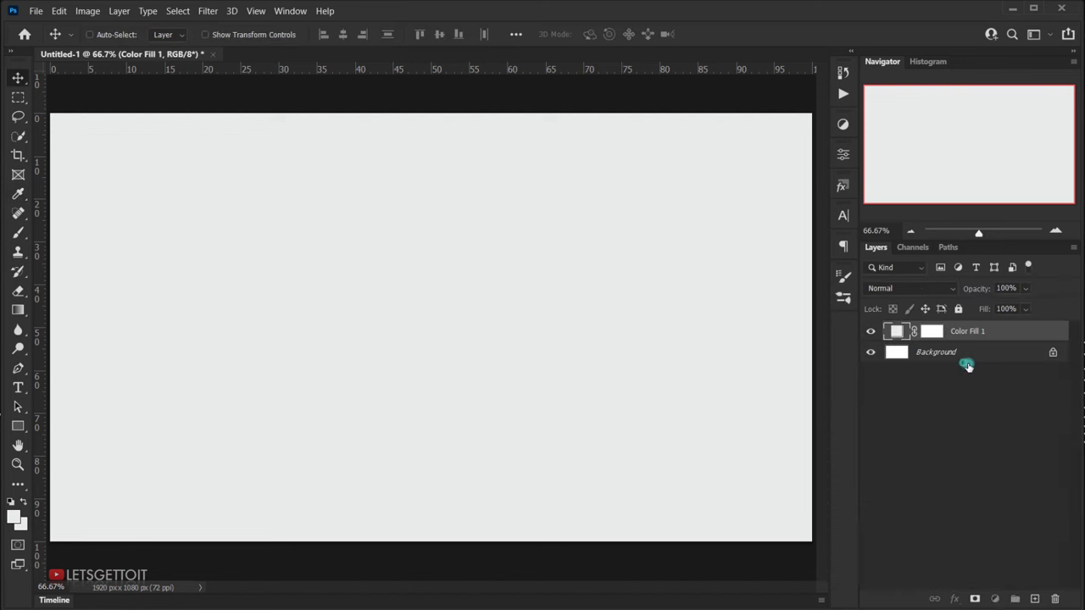
pyautogui.click(947, 352)
pyautogui.press('Delete')
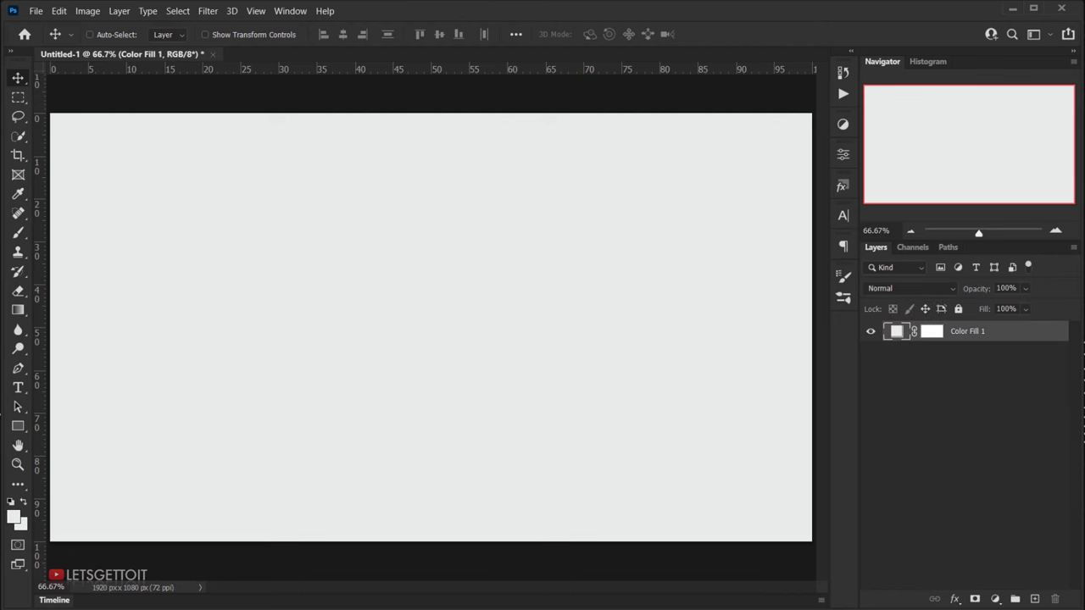
# Open elephant-1421167.jpg from the D.E_4 folder as a separate Photoshop document and select the elephant with Select Subject.
pyautogui.click(589, 607)
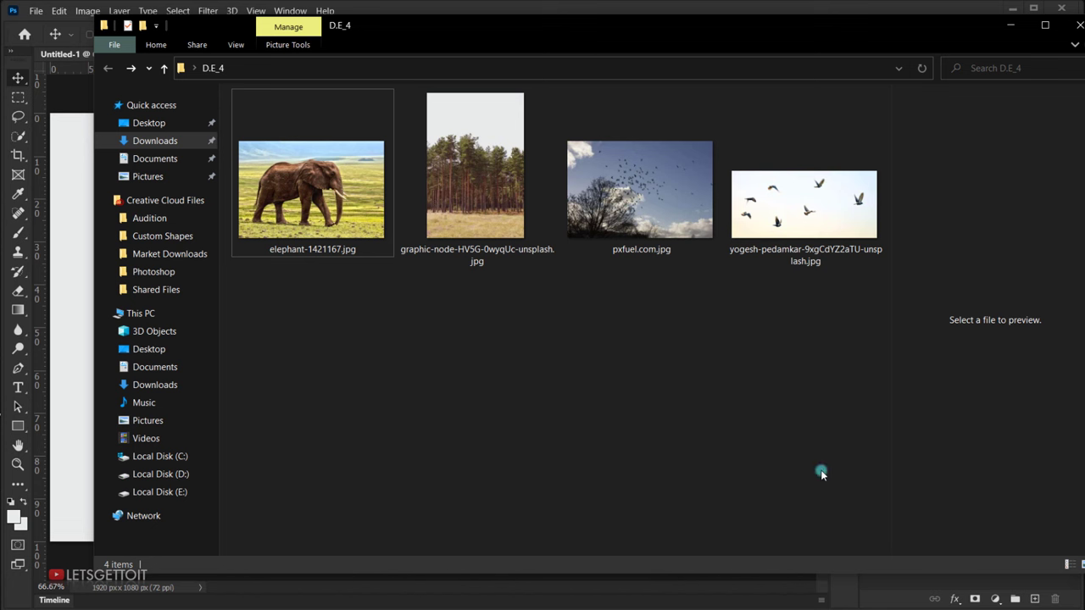
pyautogui.click(319, 214)
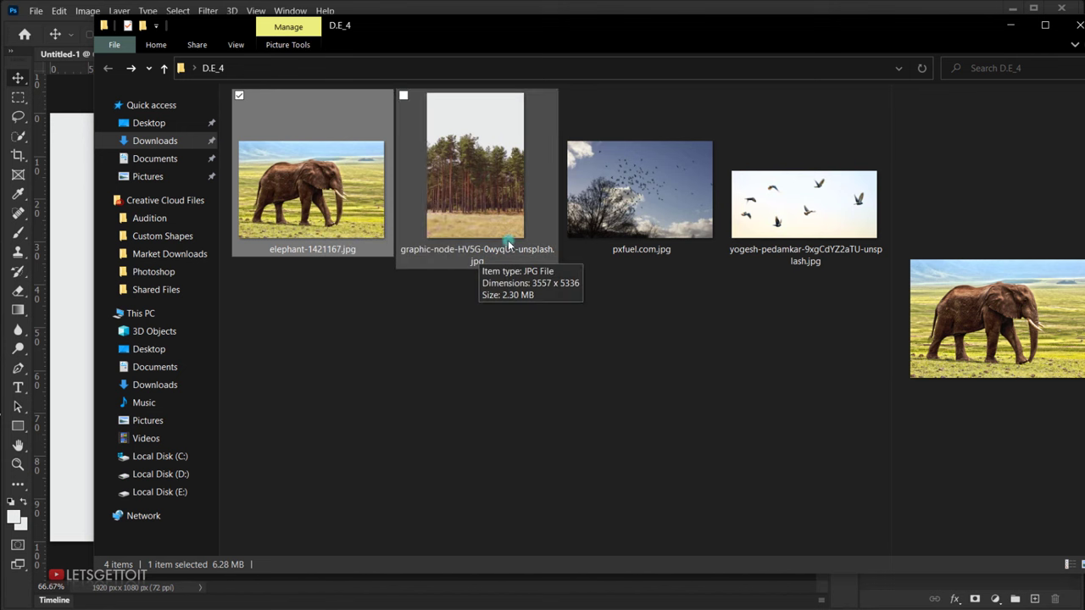
pyautogui.click(540, 320)
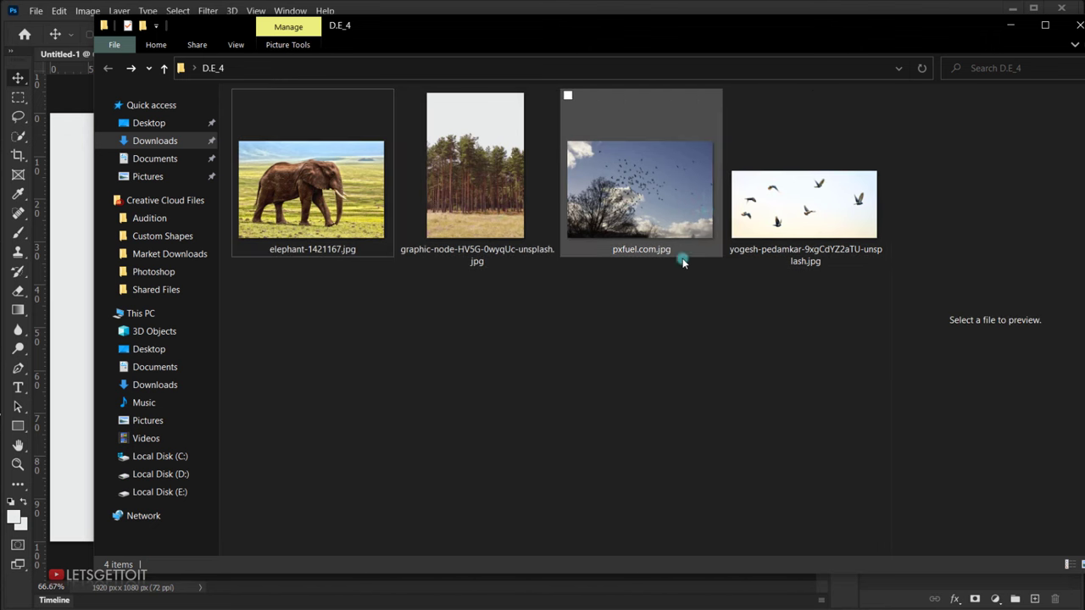
pyautogui.click(330, 185)
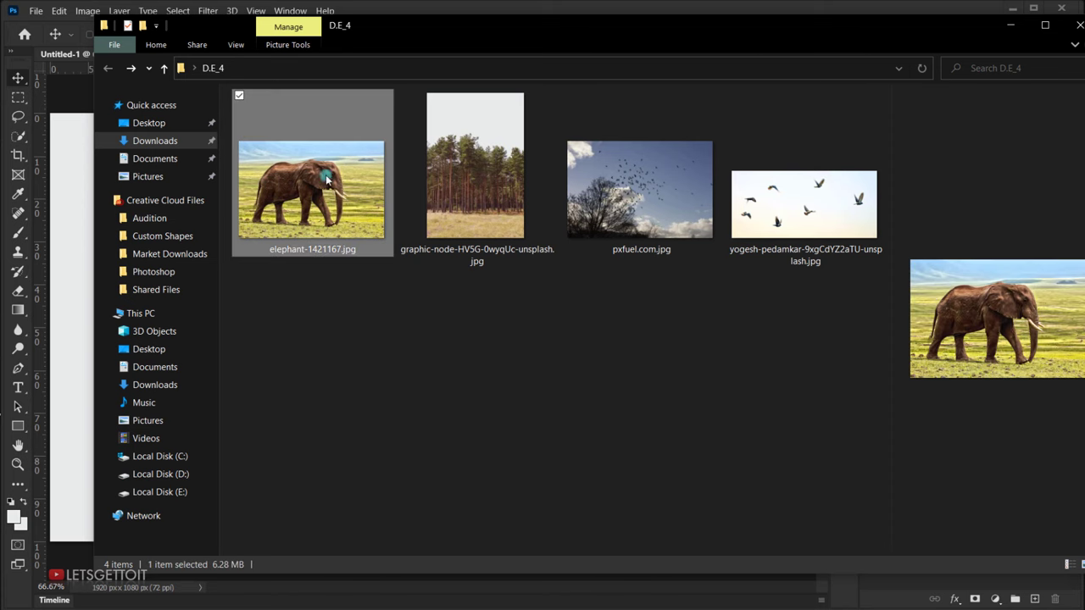
pyautogui.moveTo(442, 35); pyautogui.dragTo(570, 190)
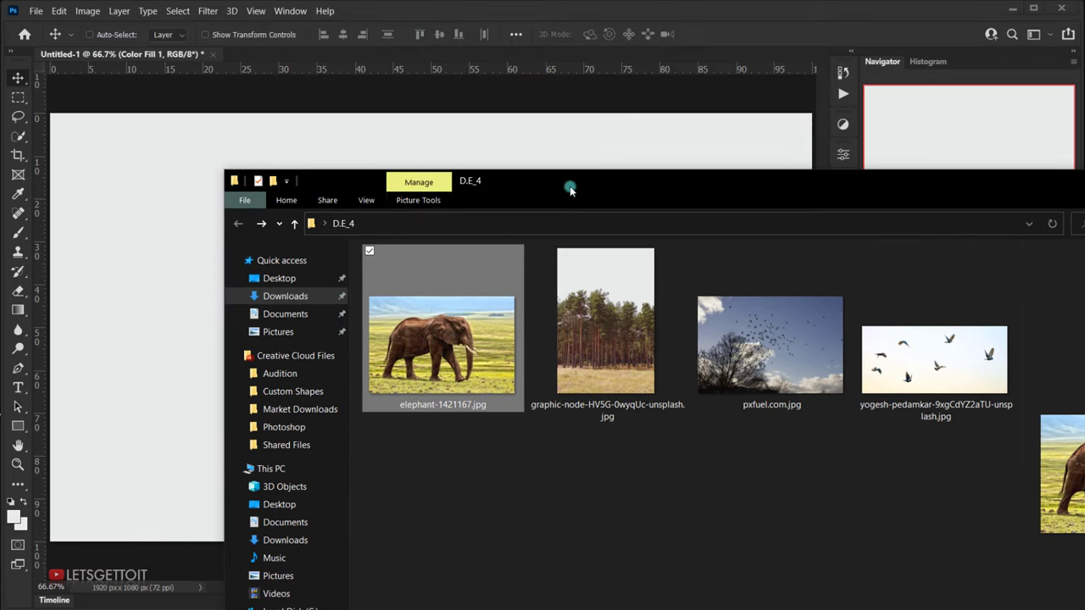
pyautogui.moveTo(461, 350); pyautogui.dragTo(285, 55)
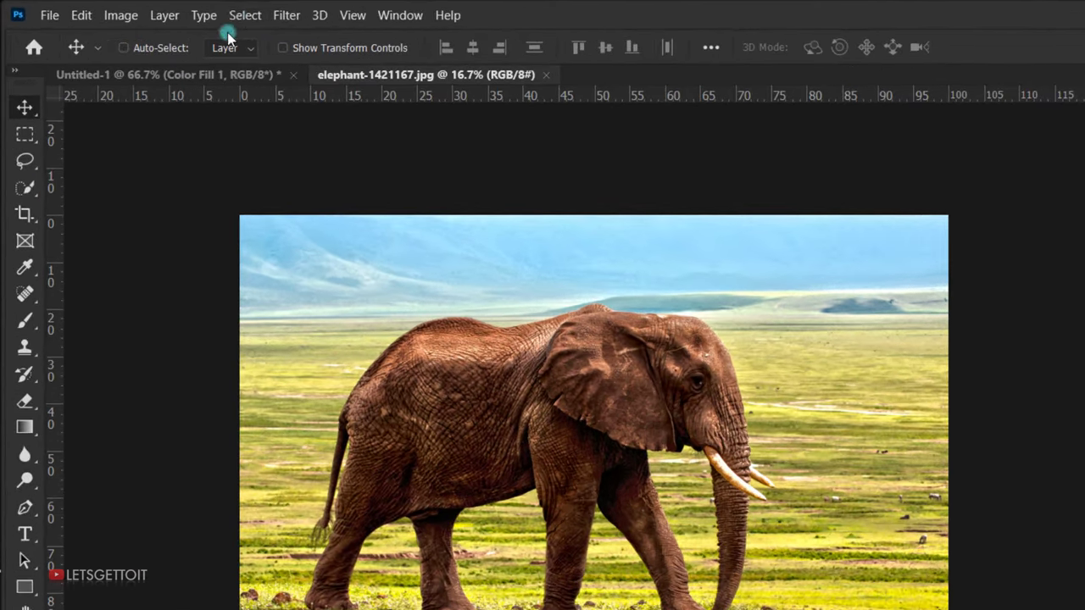
pyautogui.click(241, 16)
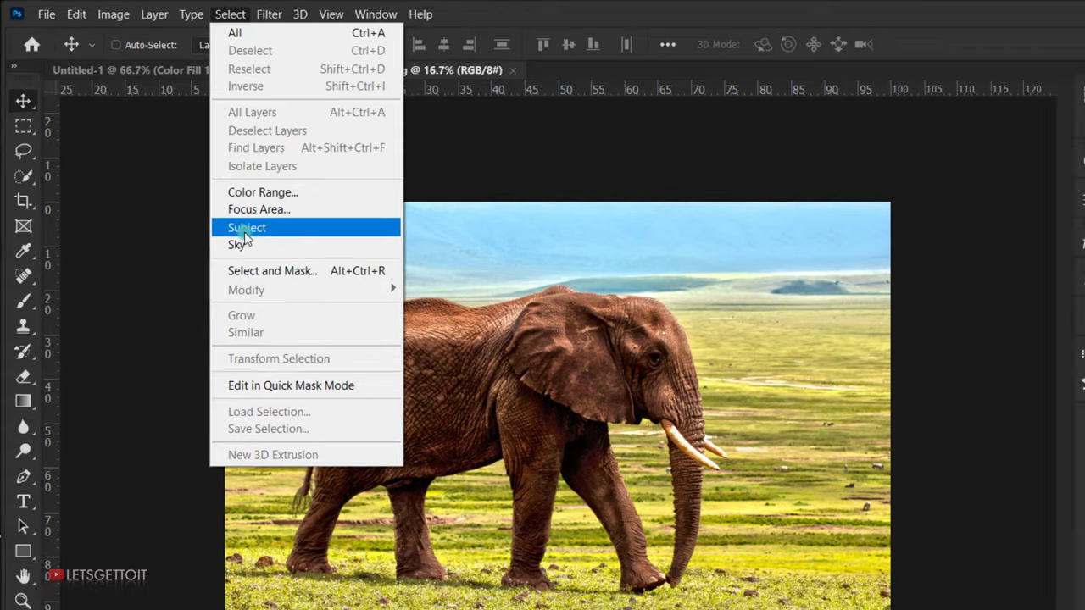
pyautogui.click(245, 229)
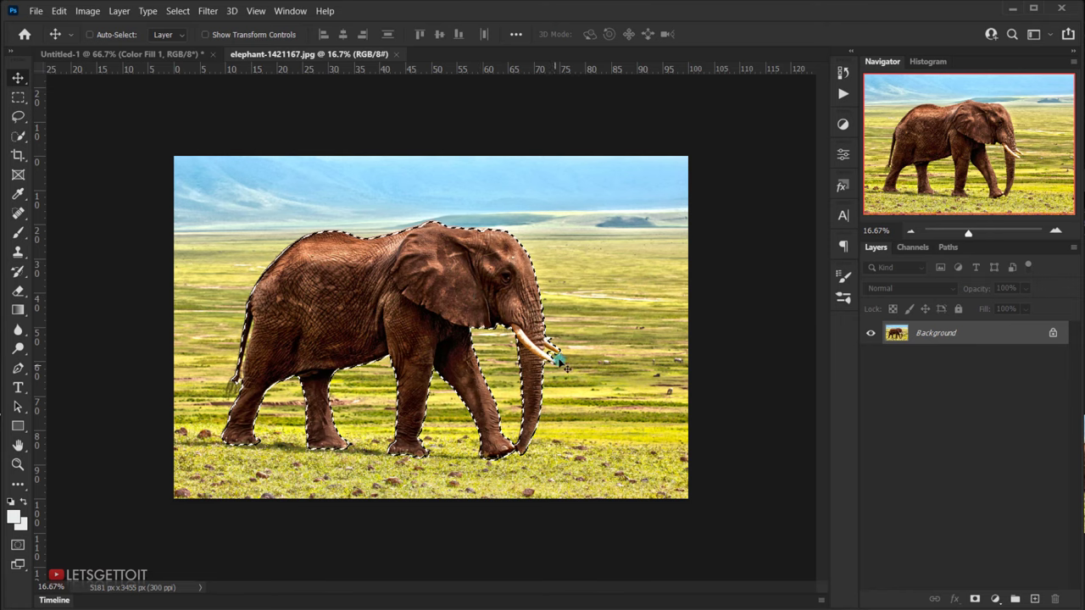
# Subtract the grass between the two tusks from the elephant selection using the Quick Selection tool with a size 24 brush.
pyautogui.scroll(8, 570, 361)
pyautogui.moveTo(595, 360); pyautogui.dragTo(439, 301)
pyautogui.scroll(2, 438, 301)
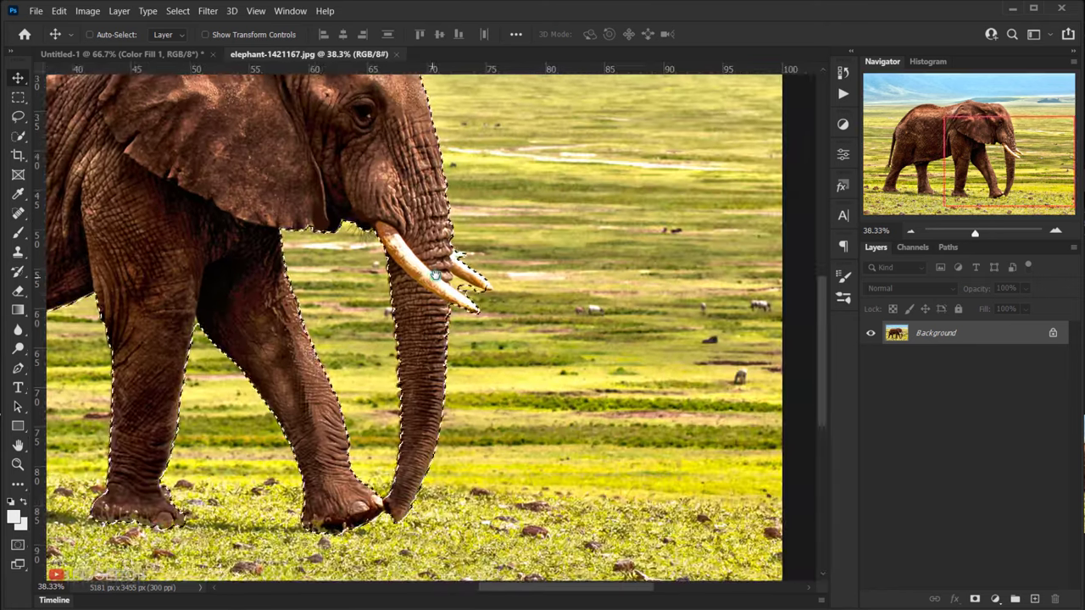
pyautogui.scroll(3, 474, 293)
pyautogui.scroll(1, 479, 288)
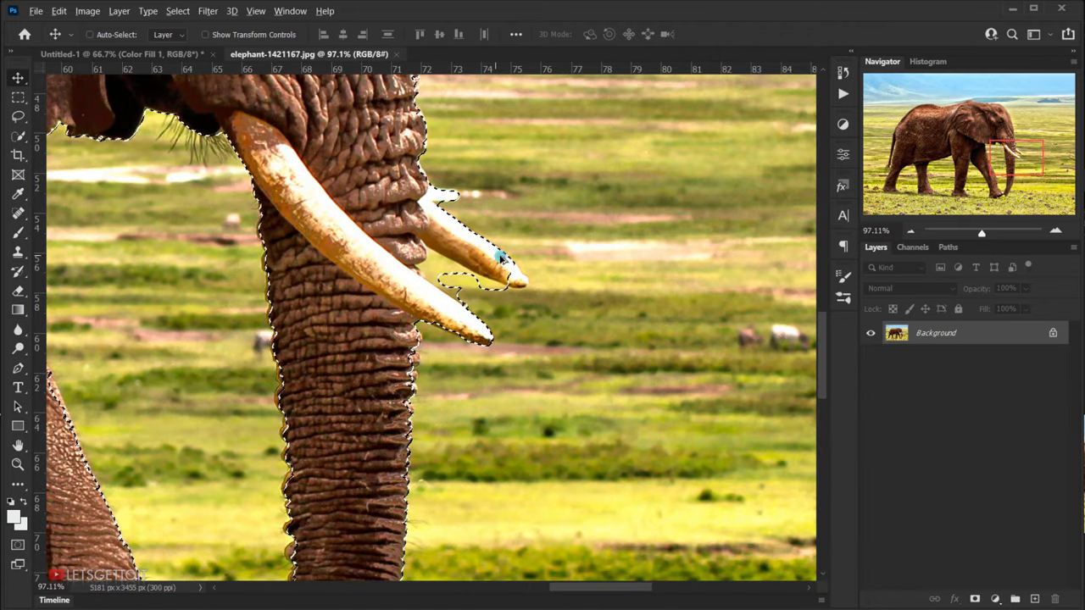
pyautogui.moveTo(378, 222); pyautogui.dragTo(467, 291)
pyautogui.click(18, 135)
pyautogui.rightClick(18, 136)
pyautogui.click(57, 150)
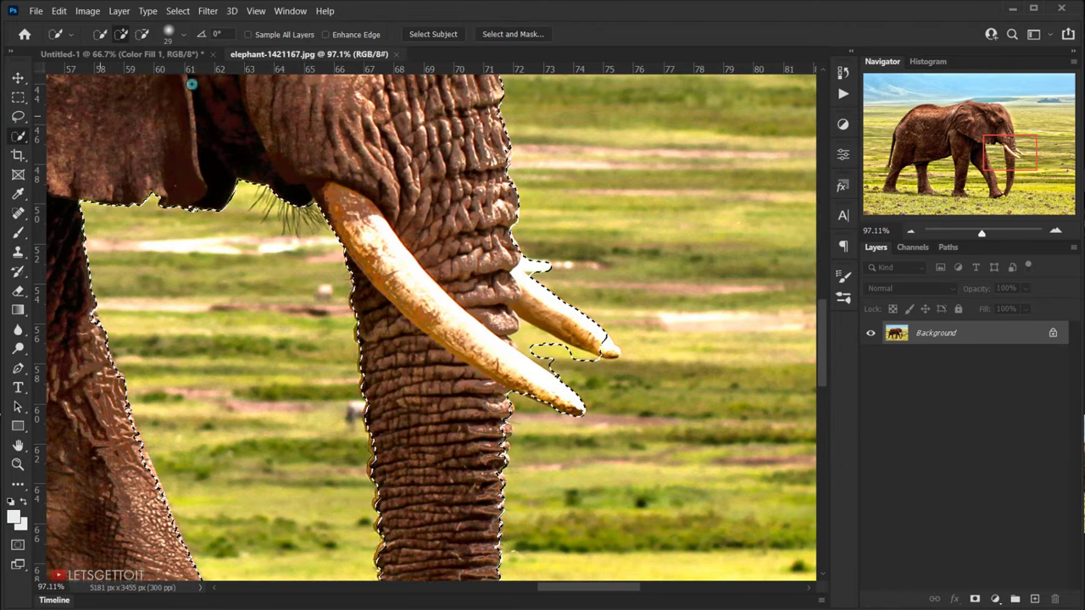
pyautogui.click(146, 37)
pyautogui.keyDown('alt'); pyautogui.rightClick(608, 366); pyautogui.keyUp('alt')
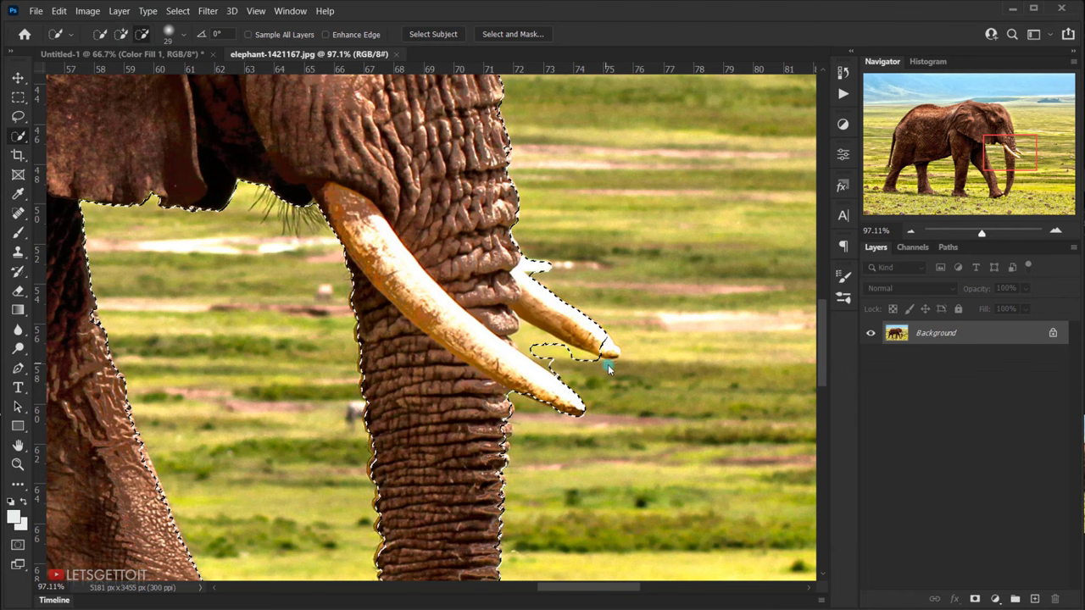
pyautogui.scroll(6, 565, 343)
pyautogui.keyDown('alt'); pyautogui.rightClick(539, 343); pyautogui.keyUp('alt')
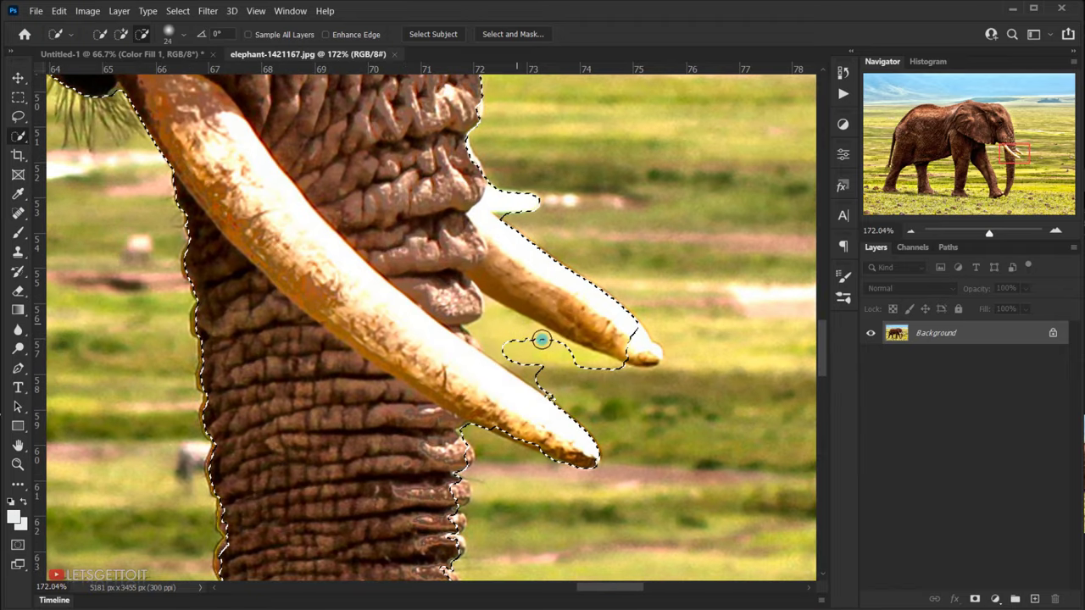
pyautogui.moveTo(523, 346)
pyautogui.mouseDown()
pyautogui.moveTo(570, 374)
pyautogui.moveTo(591, 362)
pyautogui.moveTo(624, 380)
pyautogui.mouseUp()
pyautogui.click(483, 331)
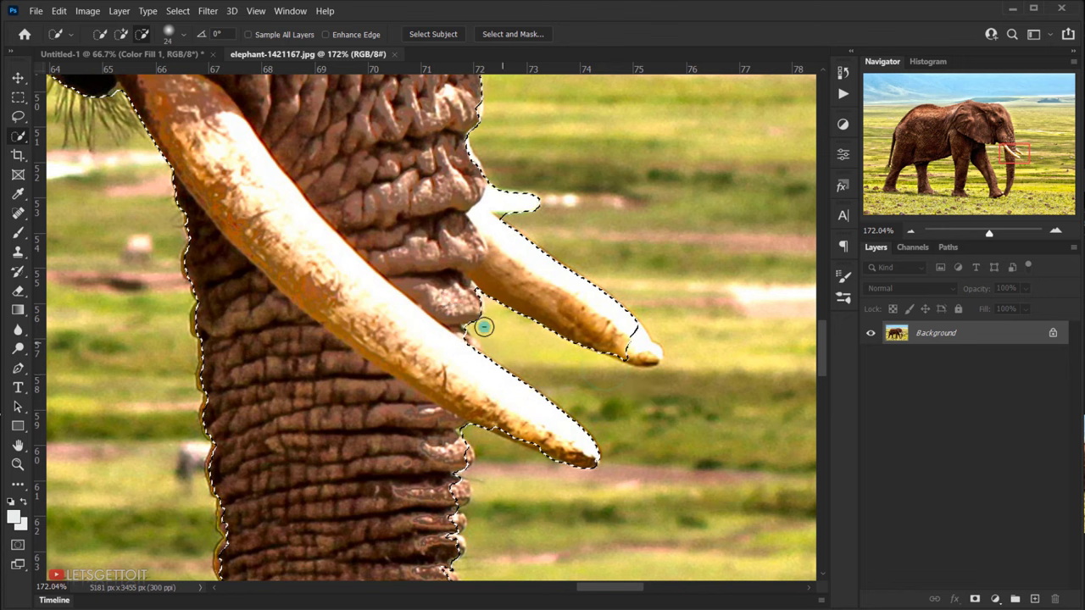
# Add the missing tip of the far tusk to the elephant selection using a size 18 Quick Selection brush.
pyautogui.keyDown('alt'); pyautogui.rightClick(623, 331); pyautogui.keyUp('alt')
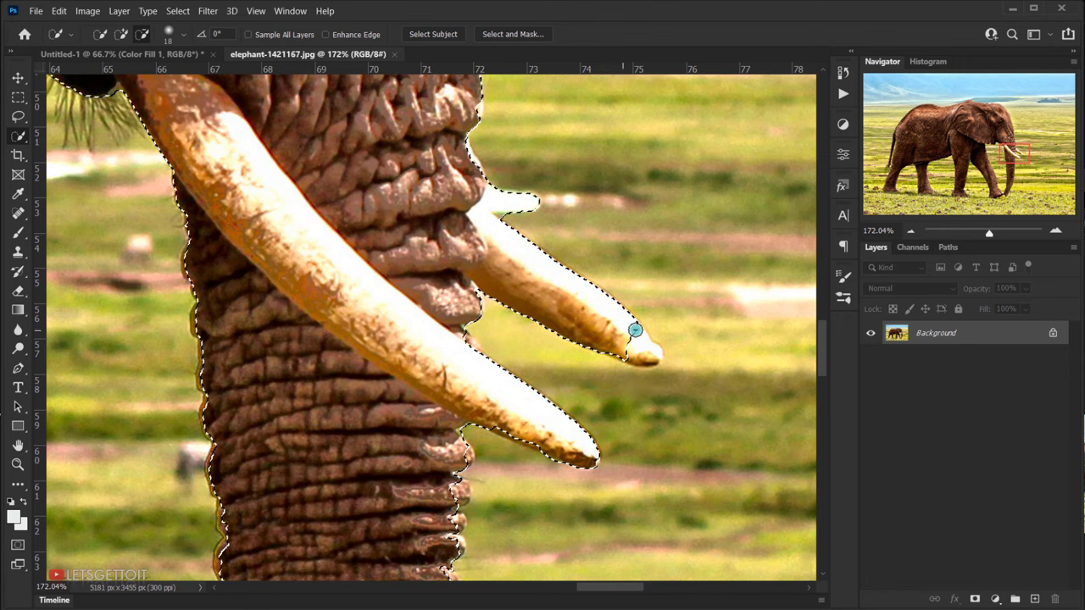
pyautogui.click(121, 35)
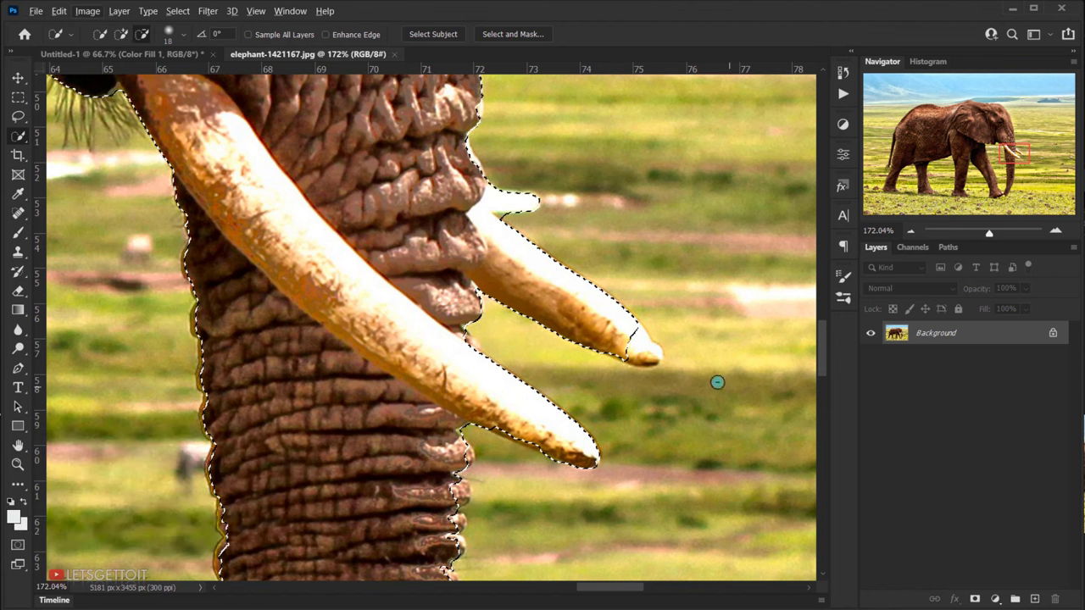
pyautogui.press('alt')
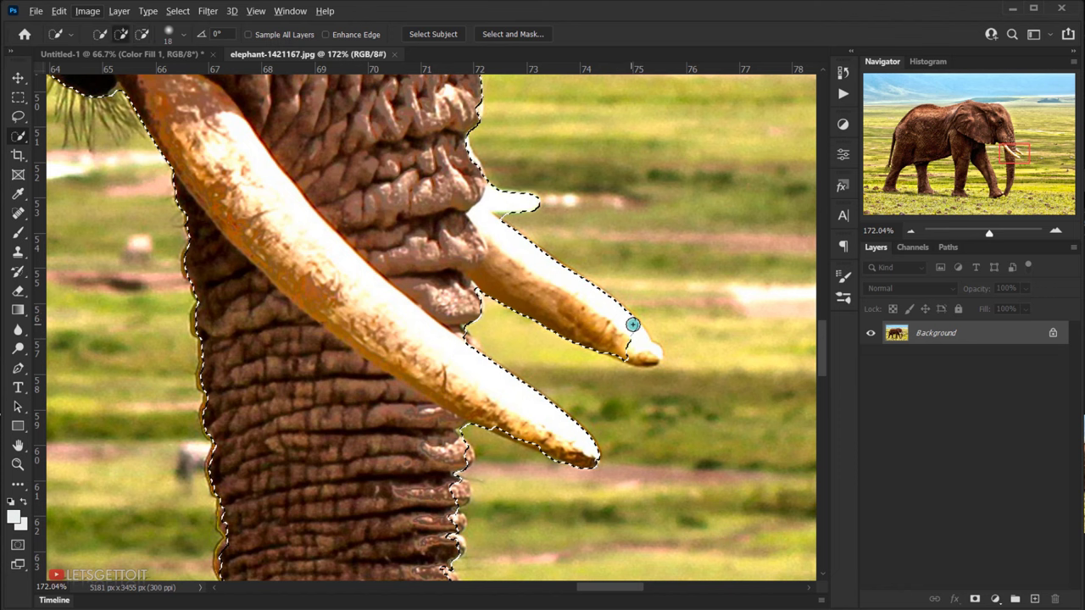
pyautogui.moveTo(620, 315)
pyautogui.mouseDown()
pyautogui.moveTo(638, 327)
pyautogui.moveTo(642, 352)
pyautogui.moveTo(653, 314)
pyautogui.moveTo(663, 336)
pyautogui.mouseUp()
pyautogui.press('alt')
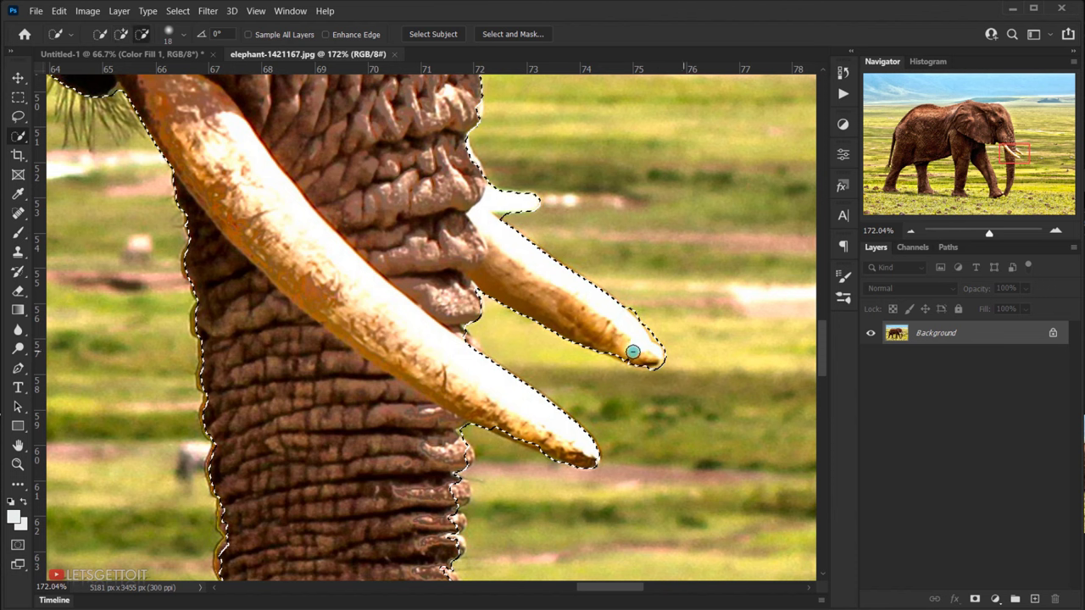
# Hide the grassland background by adding a layer mask from the elephant selection.
pyautogui.scroll(-5, 513, 269)
pyautogui.scroll(-4, 500, 325)
pyautogui.scroll(-2, 438, 382)
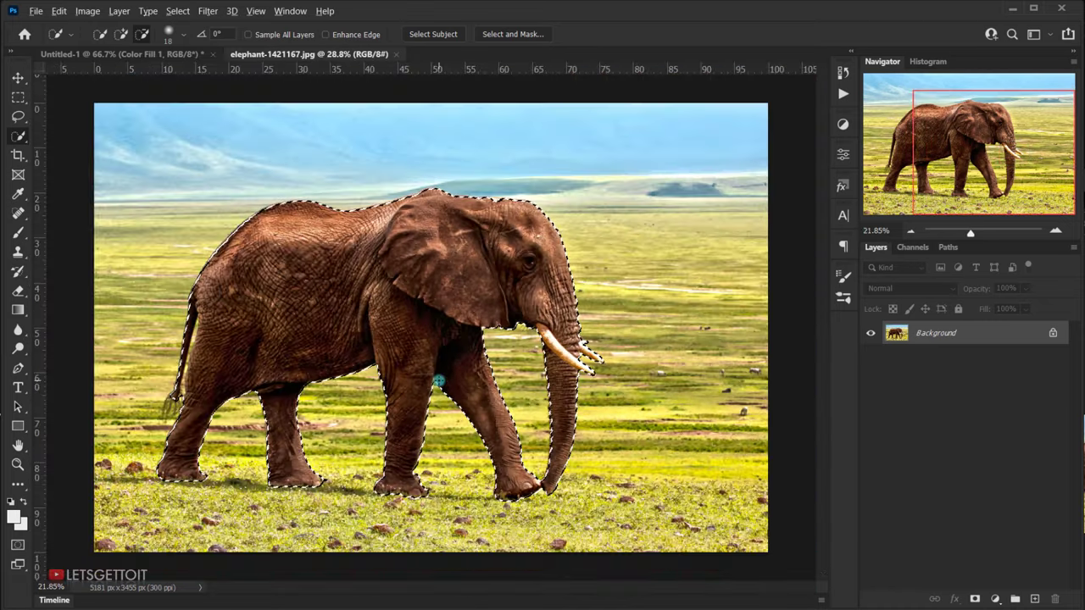
pyautogui.scroll(2, 438, 381)
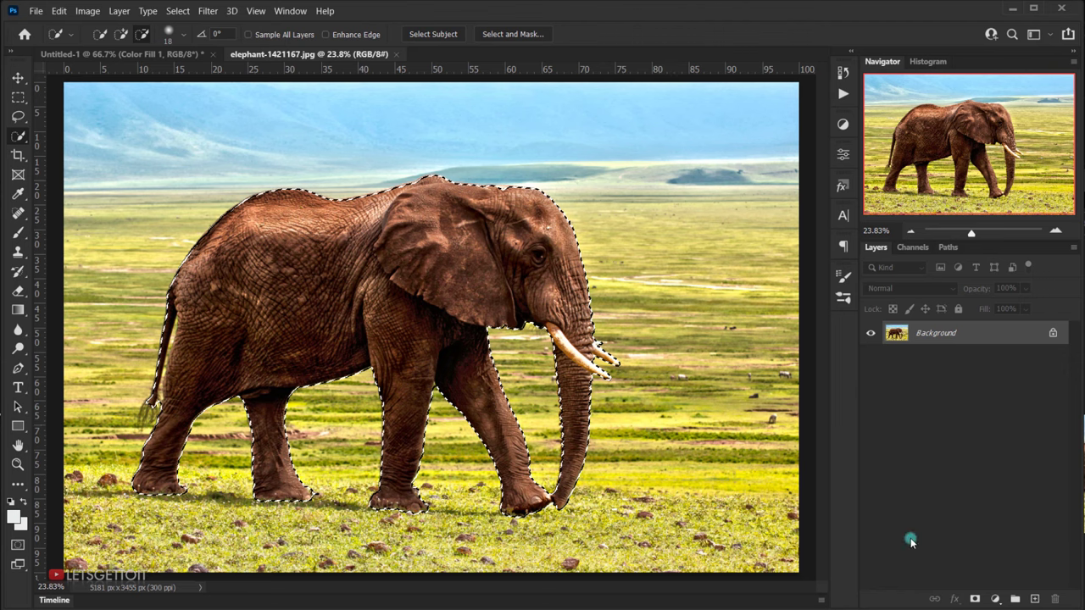
pyautogui.click(971, 599)
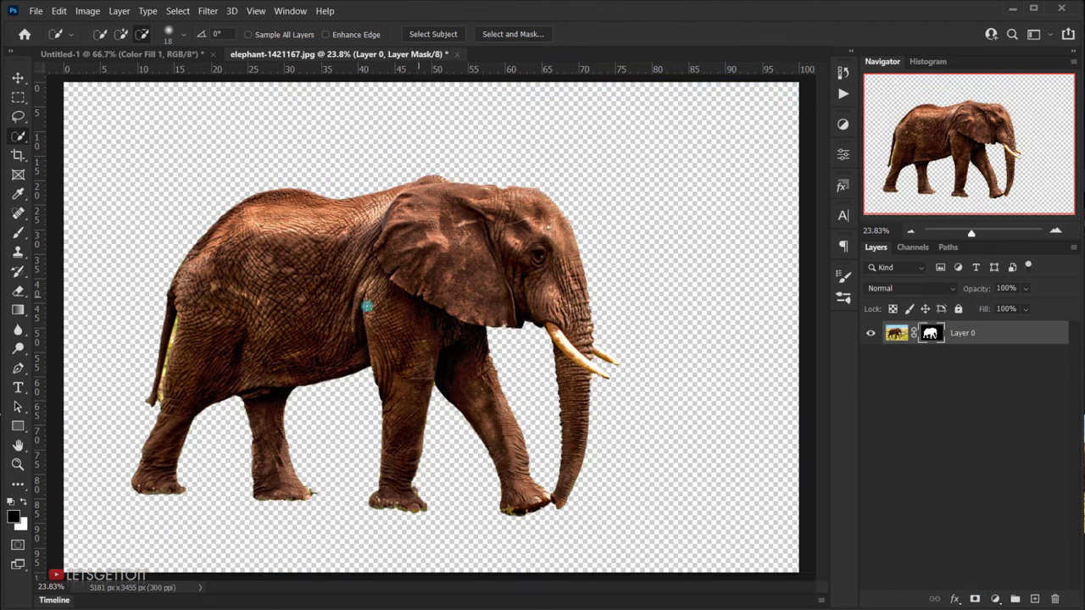
# Copy the masked elephant layer into the Untitled-1 document with the Move tool, above the colour fill.
pyautogui.scroll(-1, 361, 290)
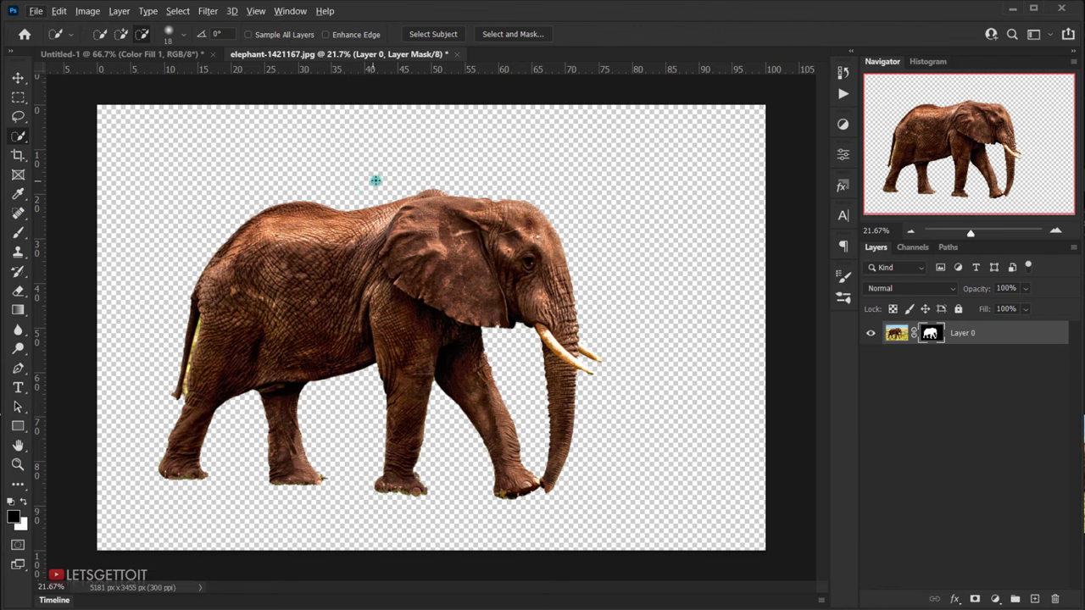
pyautogui.press('v')
pyautogui.hotkey('alt', 'v')
pyautogui.click(563, 195)
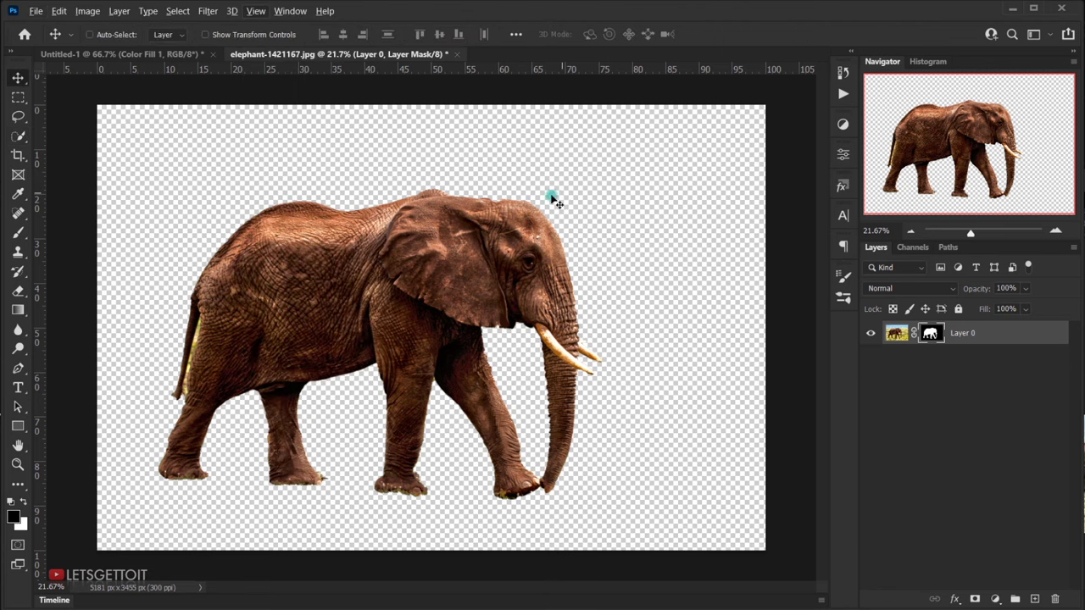
pyautogui.moveTo(407, 238); pyautogui.dragTo(382, 234)
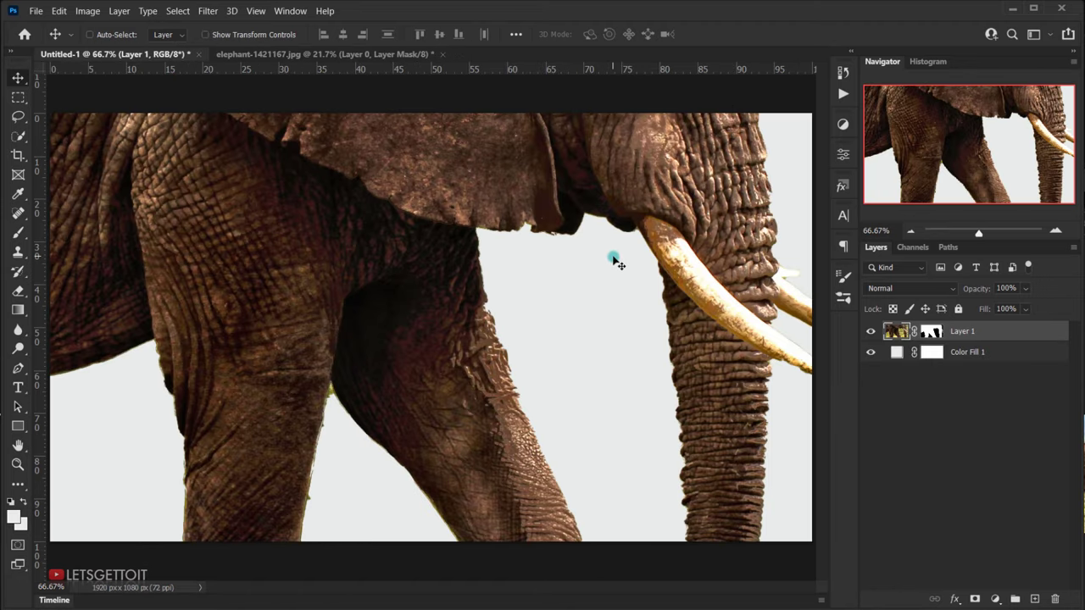
# Scale the elephant layer down proportionally to about 33% with Free Transform and position it over the canvas.
pyautogui.scroll(-4, 313, 284)
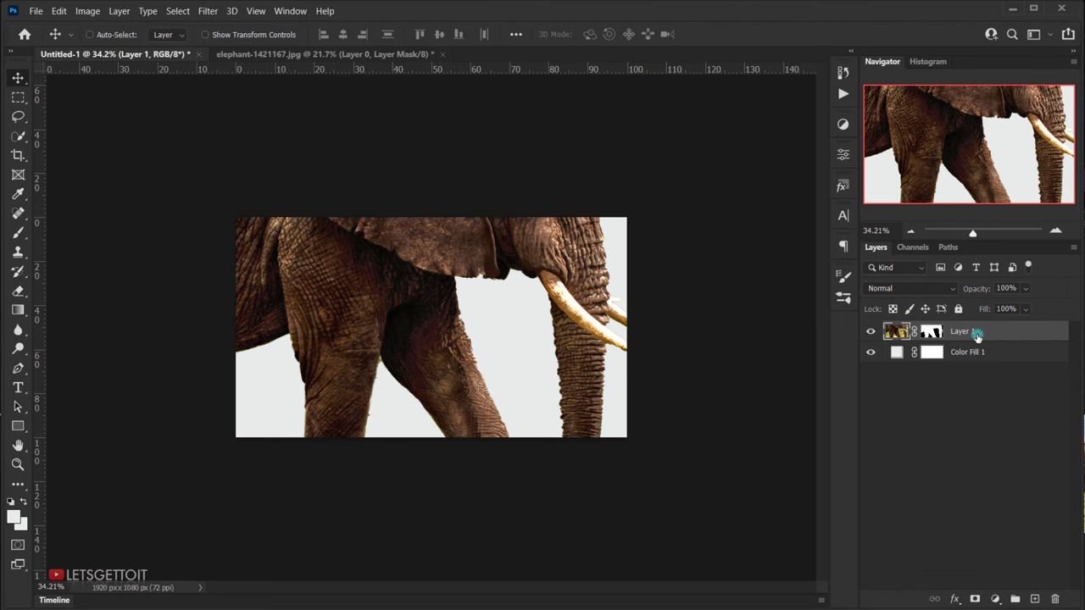
pyautogui.hotkey('ctrl', 't')
pyautogui.scroll(-2, 593, 296)
pyautogui.moveTo(765, 291); pyautogui.dragTo(342, 285)
pyautogui.moveTo(273, 316); pyautogui.dragTo(498, 322)
pyautogui.moveTo(408, 185); pyautogui.dragTo(397, 240)
pyautogui.moveTo(398, 335); pyautogui.dragTo(431, 335)
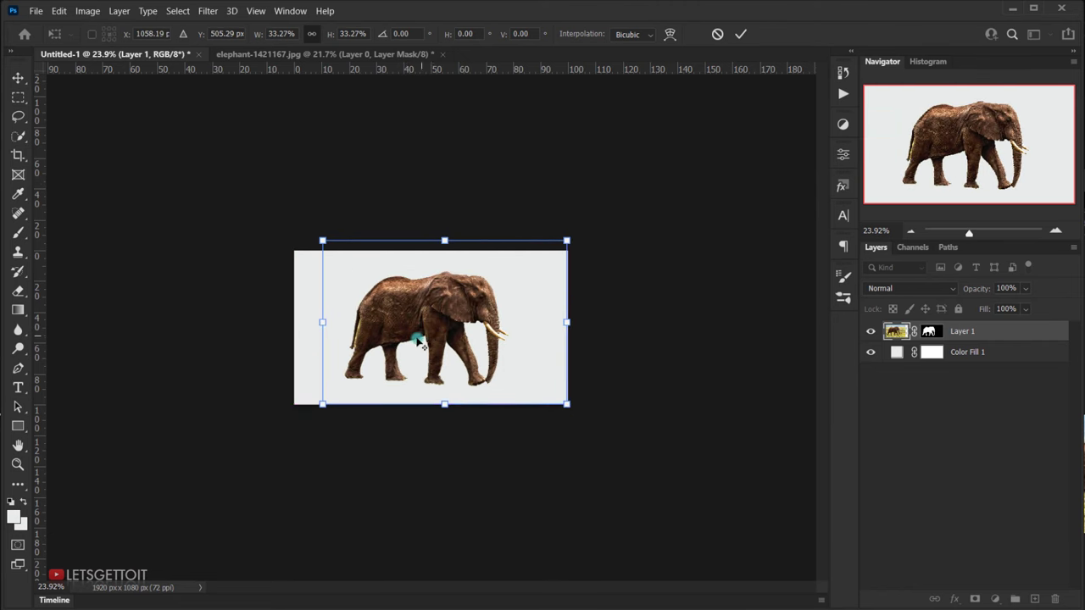
# Reduce the elephant to about 30% scale, centre it on the canvas and apply the transform.
pyautogui.scroll(5, 419, 339)
pyautogui.moveTo(456, 185); pyautogui.dragTo(446, 204)
pyautogui.moveTo(436, 331); pyautogui.dragTo(431, 335)
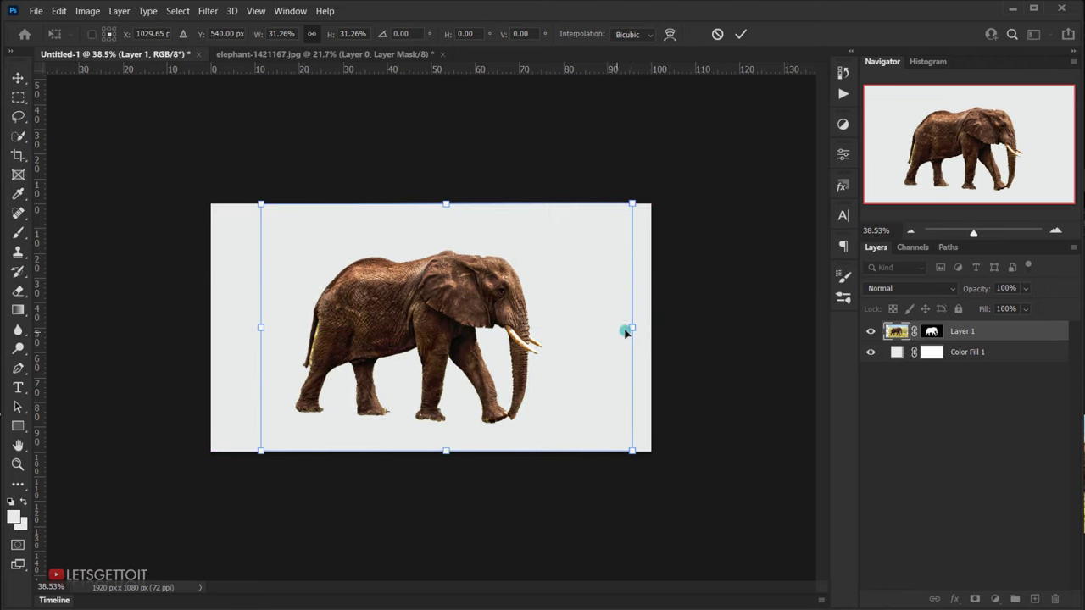
pyautogui.scroll(2, 436, 356)
pyautogui.moveTo(421, 373)
pyautogui.mouseDown()
pyautogui.moveTo(443, 373)
pyautogui.moveTo(429, 373)
pyautogui.mouseUp()
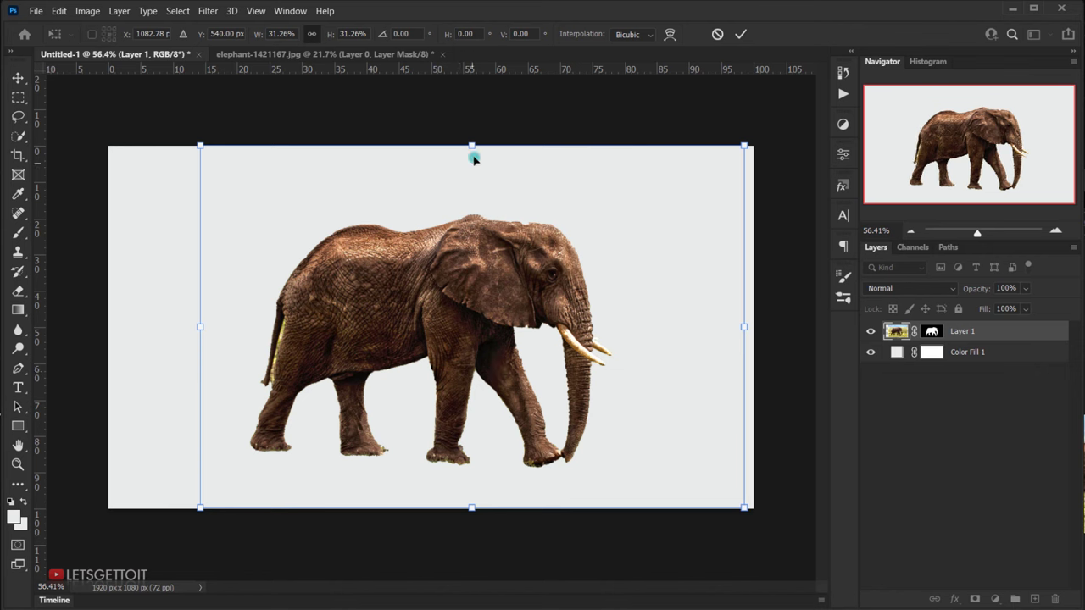
pyautogui.moveTo(471, 143); pyautogui.dragTo(460, 160)
pyautogui.moveTo(486, 359); pyautogui.dragTo(441, 357)
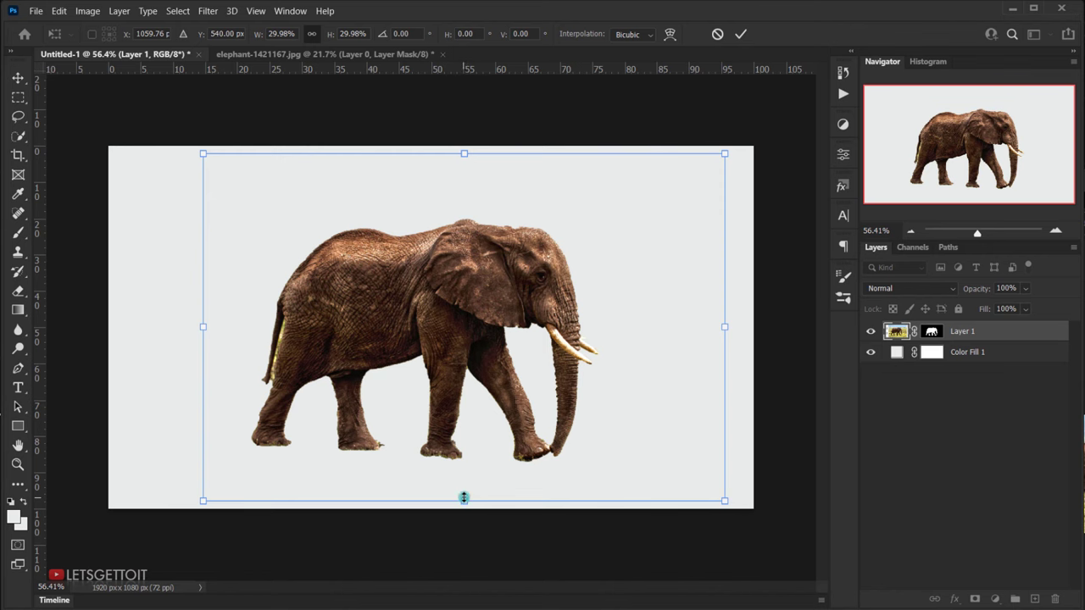
pyautogui.moveTo(464, 498); pyautogui.dragTo(461, 495)
pyautogui.moveTo(433, 394); pyautogui.dragTo(450, 394)
pyautogui.press('Return')
# Inspect the cutout's edges and briefly disable the elephant's layer mask to examine the original ground around its feet.
pyautogui.press('w')
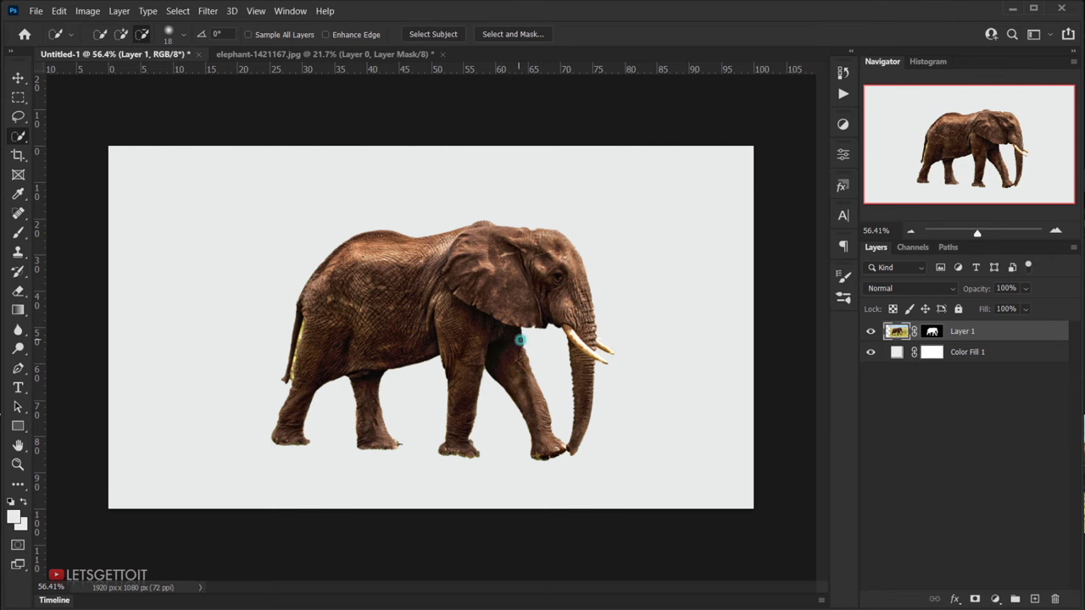
pyautogui.scroll(5, 429, 326)
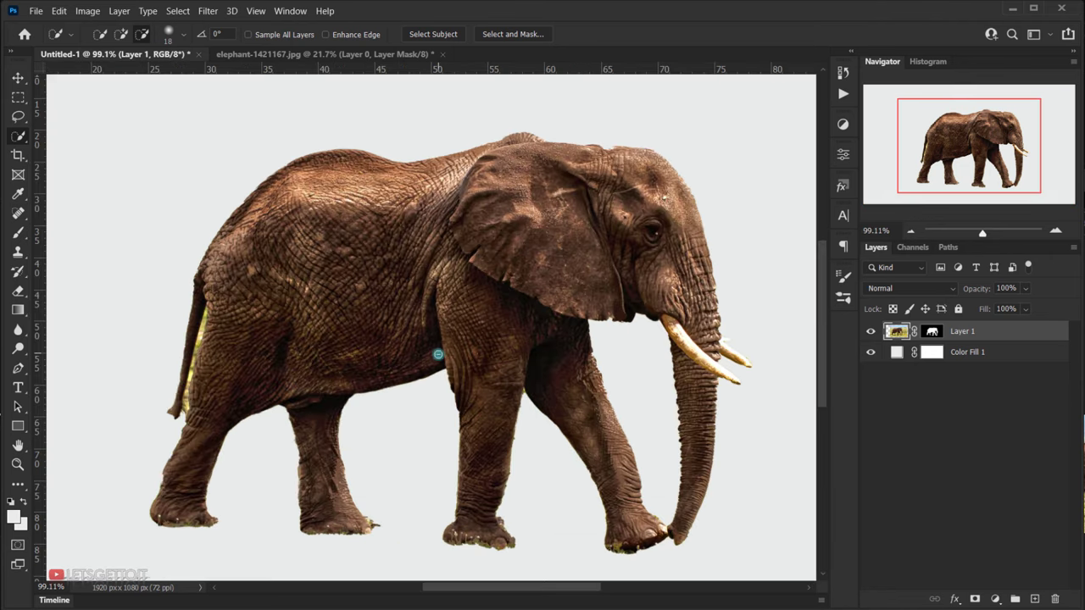
pyautogui.scroll(-3, 437, 365)
pyautogui.scroll(2, 461, 470)
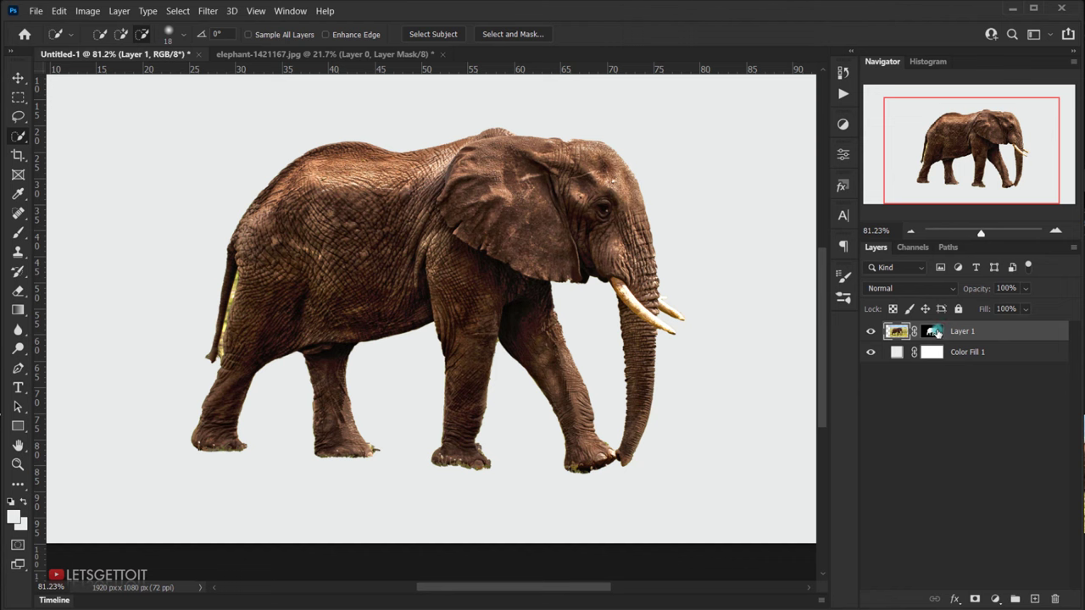
pyautogui.keyDown('shift'); pyautogui.click(929, 331); pyautogui.keyUp('shift')
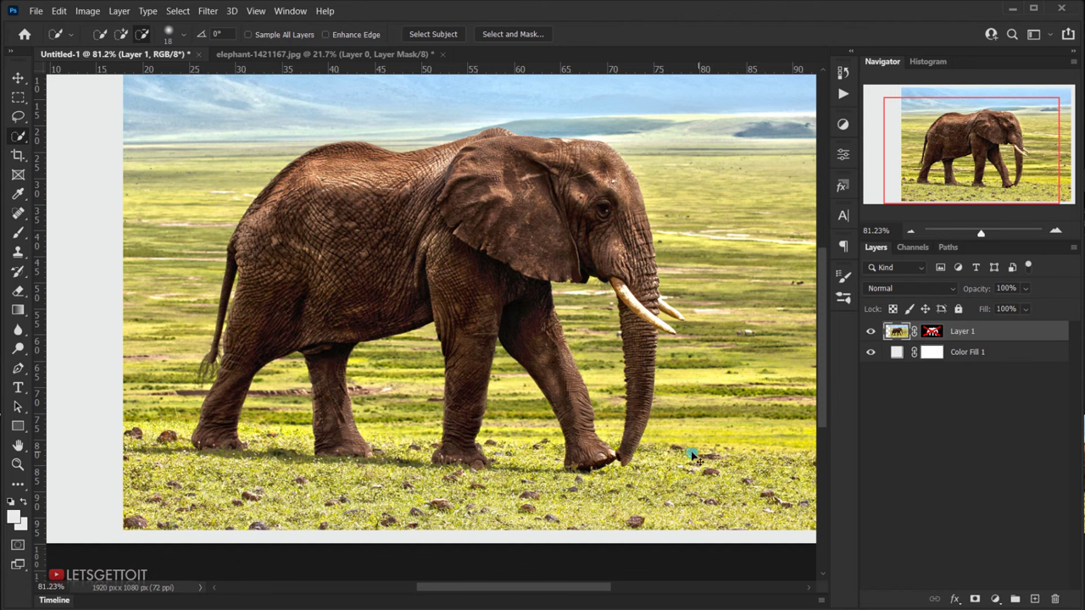
pyautogui.keyDown('shift'); pyautogui.click(932, 330); pyautogui.keyUp('shift')
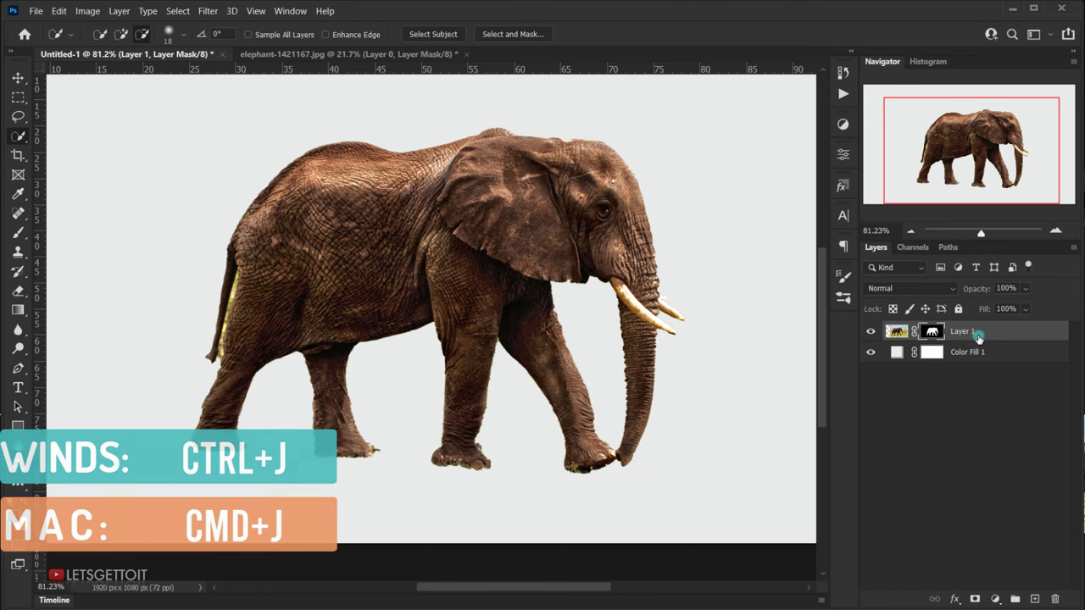
# Duplicate the masked elephant layer and rename the copy Elephant.
pyautogui.hotkey('ctrl', 'j')
pyautogui.click(932, 331)
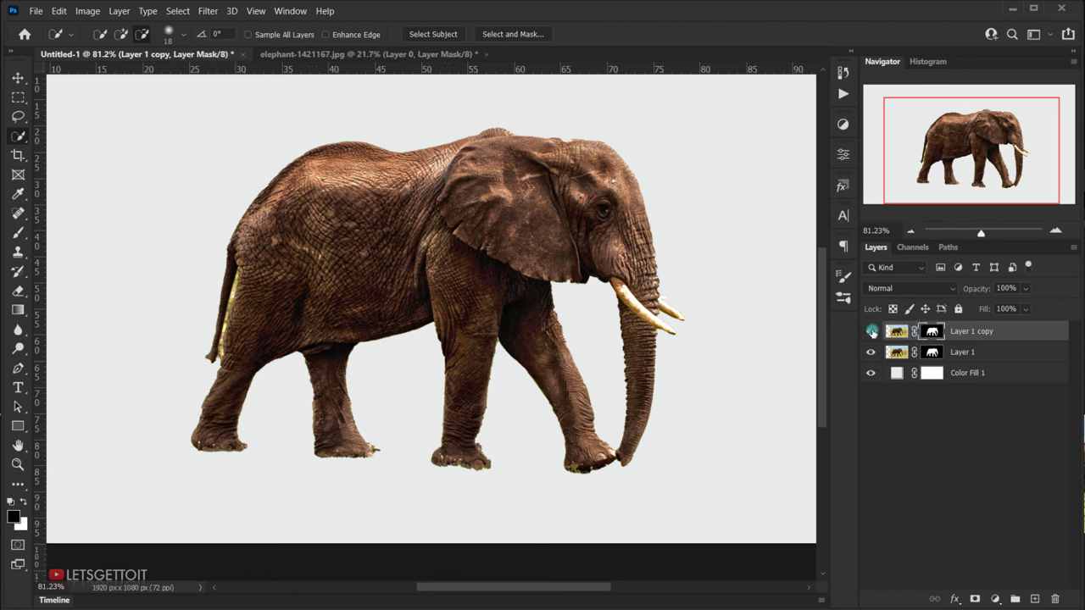
pyautogui.doubleClick(971, 331)
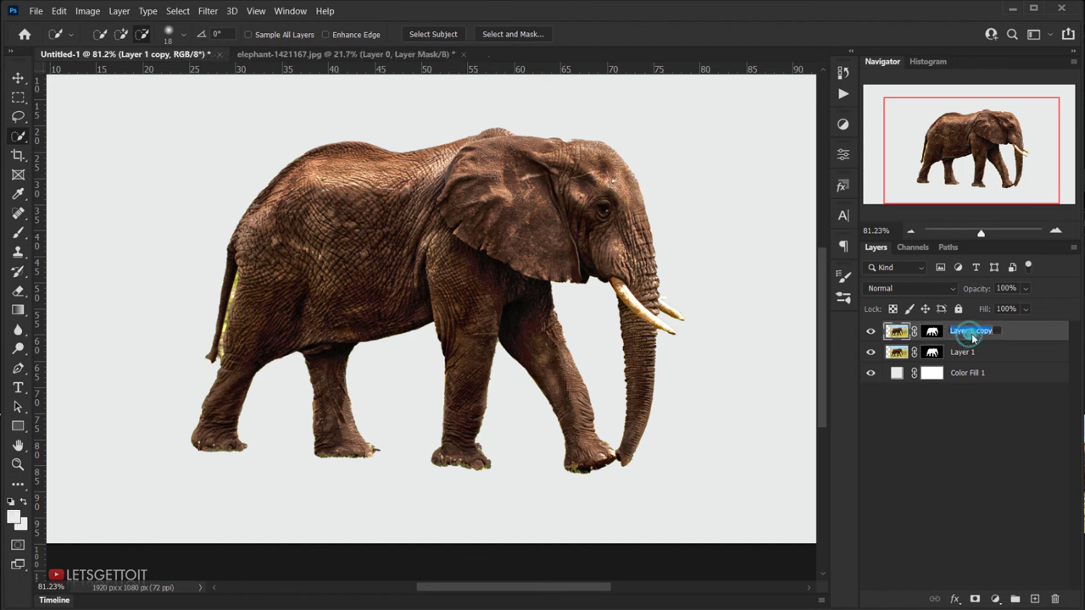
pyautogui.write('Elep')
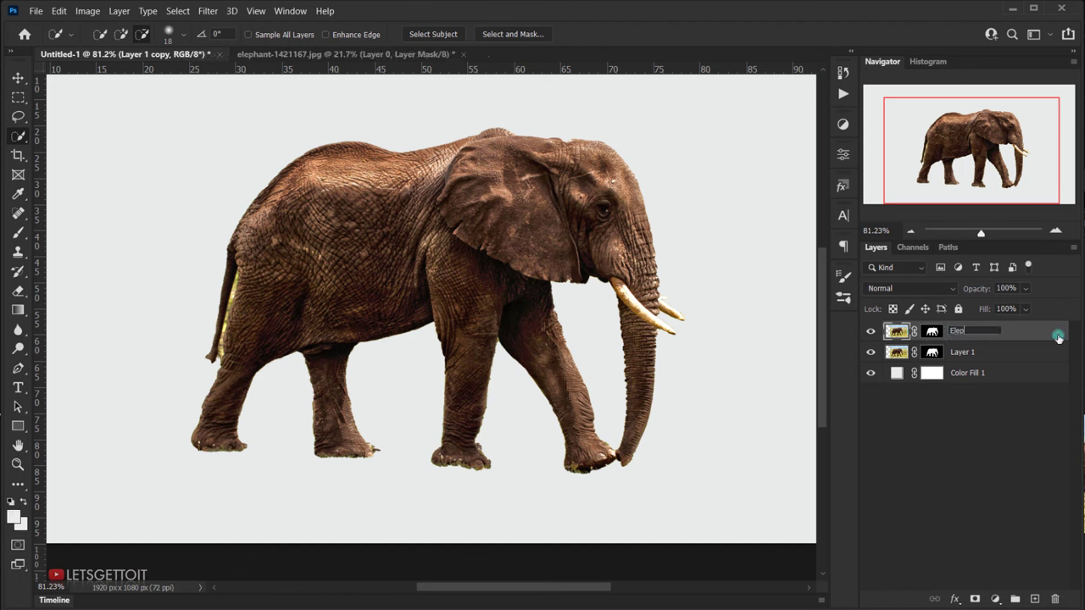
pyautogui.write('hent')
pyautogui.press('Return')
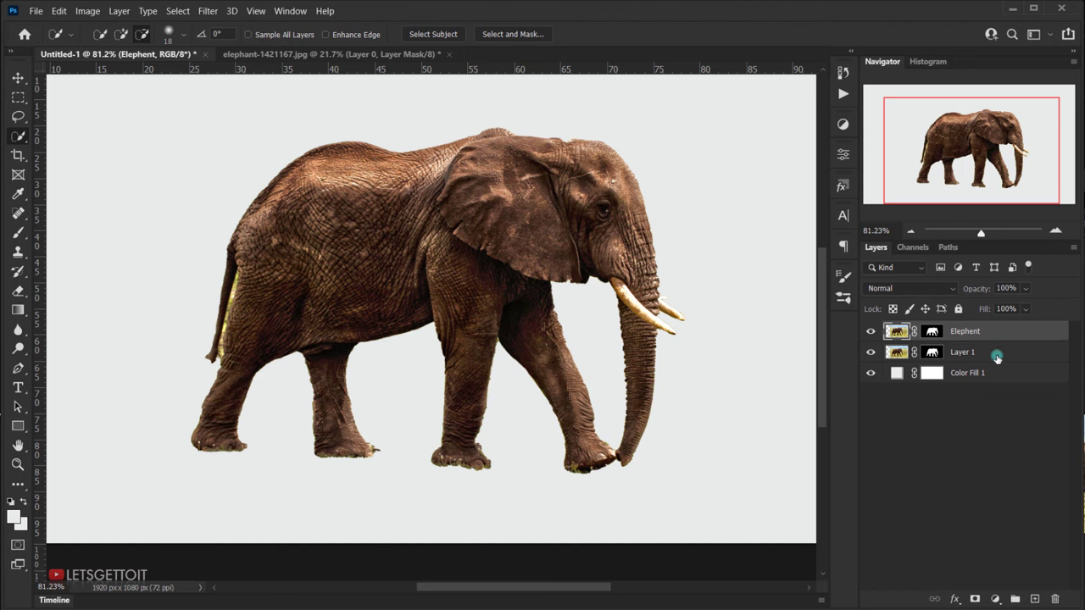
# Hide the Elephant layer and rename Layer 1 beneath it as Ground.
pyautogui.click(869, 331)
pyautogui.doubleClick(961, 351)
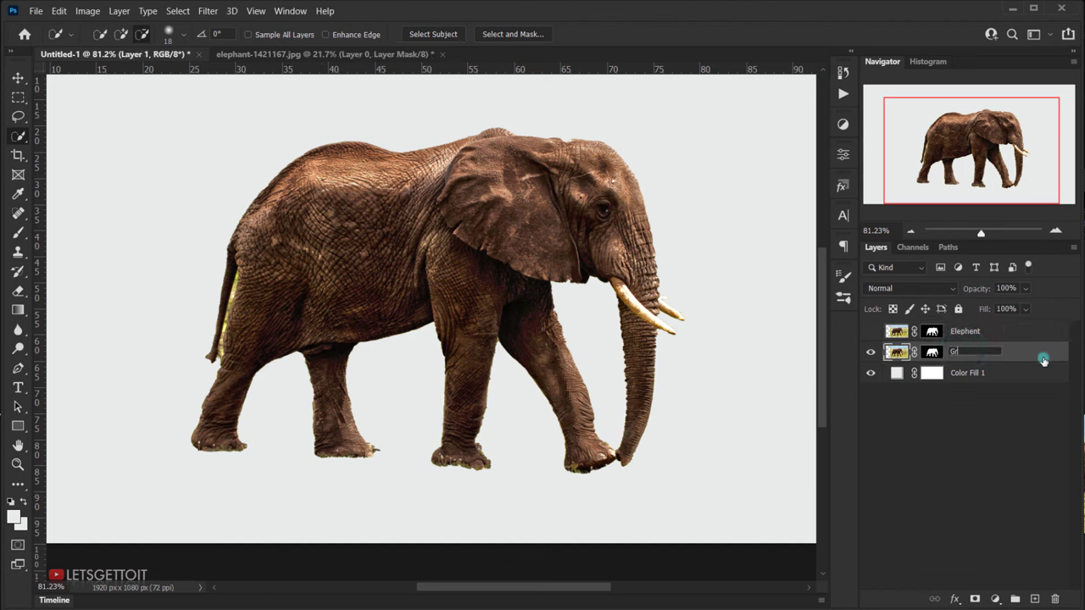
pyautogui.click(932, 352)
# Fill the Ground layer's mask with Black in Normal mode at 100% opacity.
pyautogui.click(934, 354)
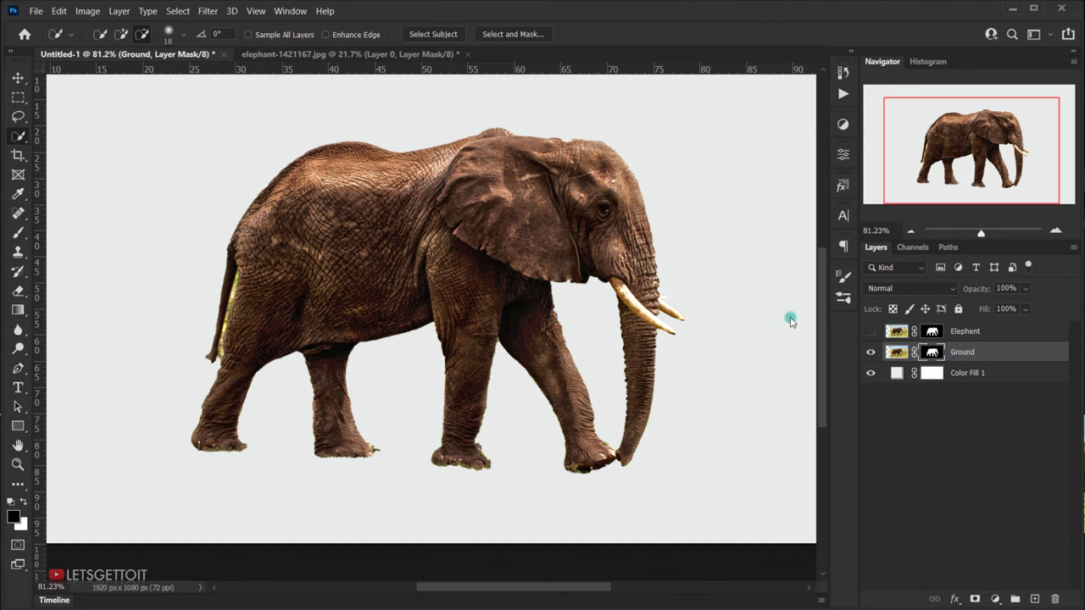
pyautogui.click(59, 11)
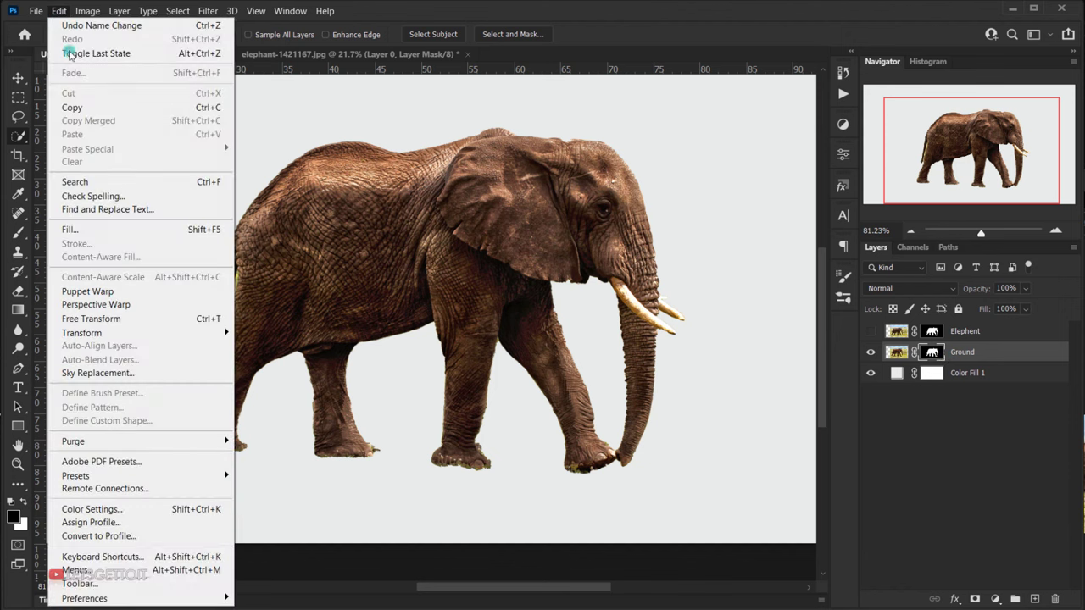
pyautogui.click(75, 229)
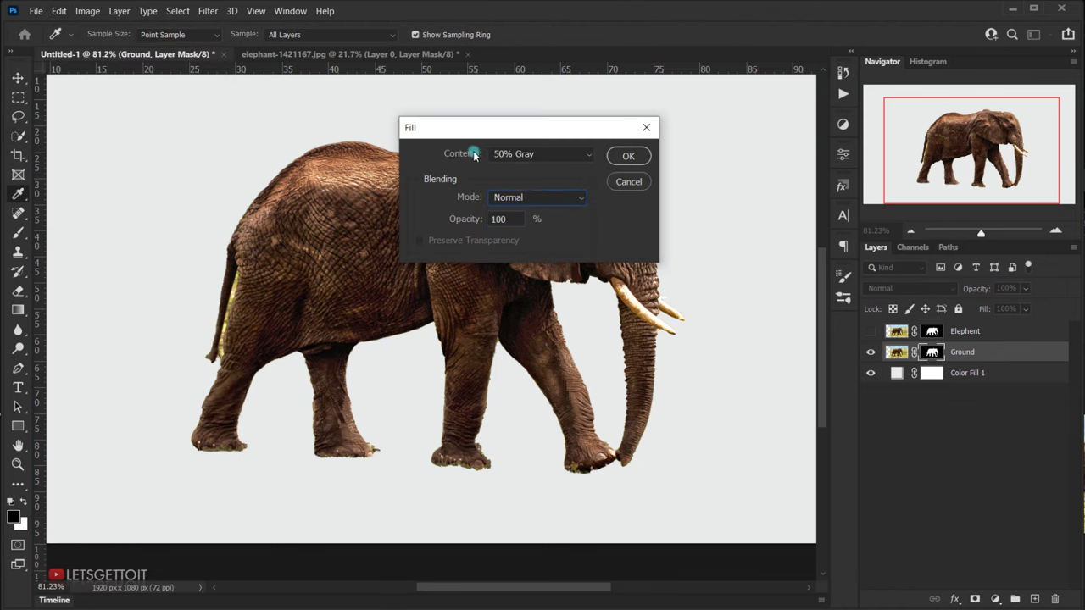
pyautogui.click(519, 154)
pyautogui.click(501, 273)
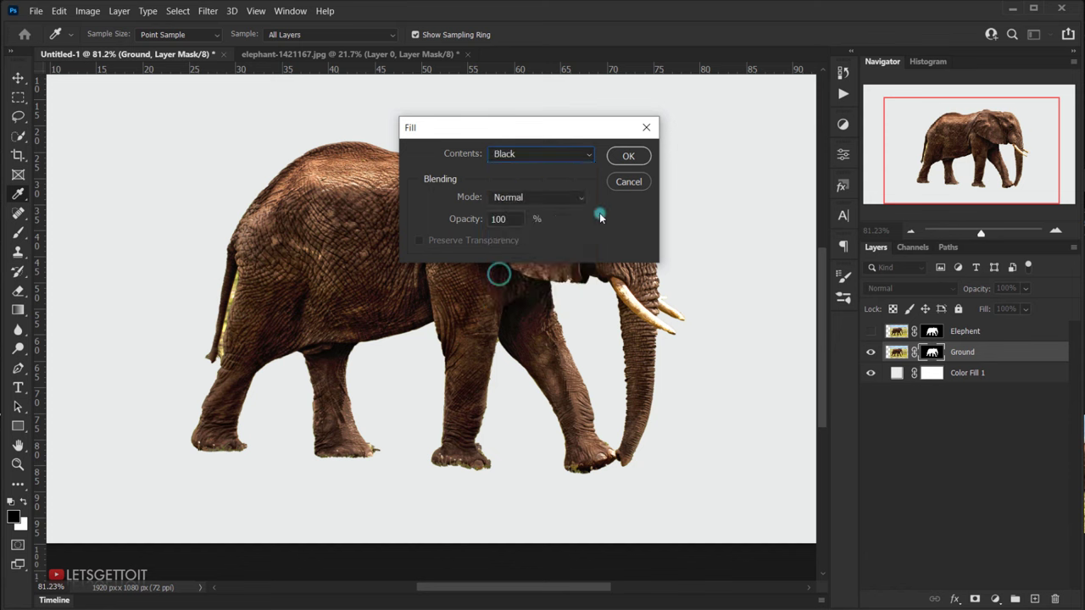
pyautogui.click(626, 156)
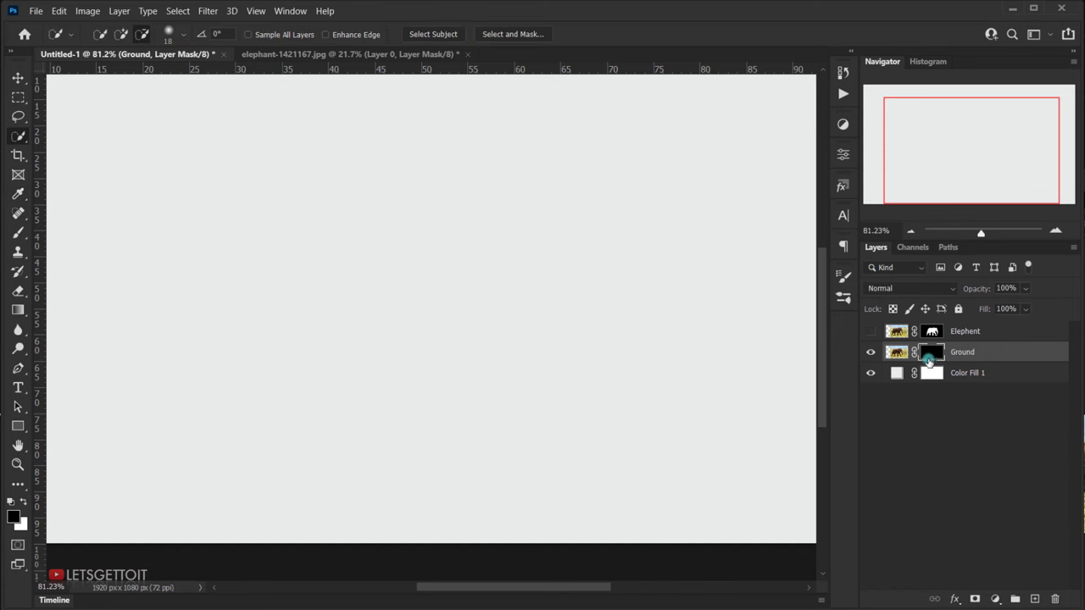
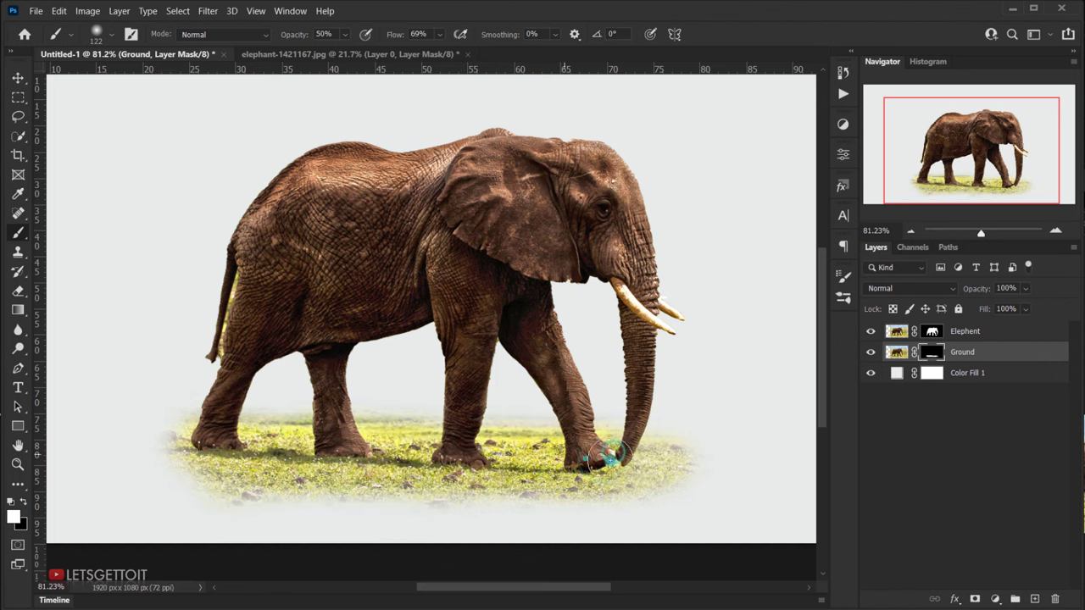
# Paint the Ground mask at 50% opacity and 69% flow, white to reveal grass around the feet and black to soften its lower edge.
pyautogui.moveTo(528, 471)
pyautogui.mouseDown()
pyautogui.moveTo(327, 450)
pyautogui.moveTo(364, 456)
pyautogui.moveTo(224, 445)
pyautogui.mouseUp()
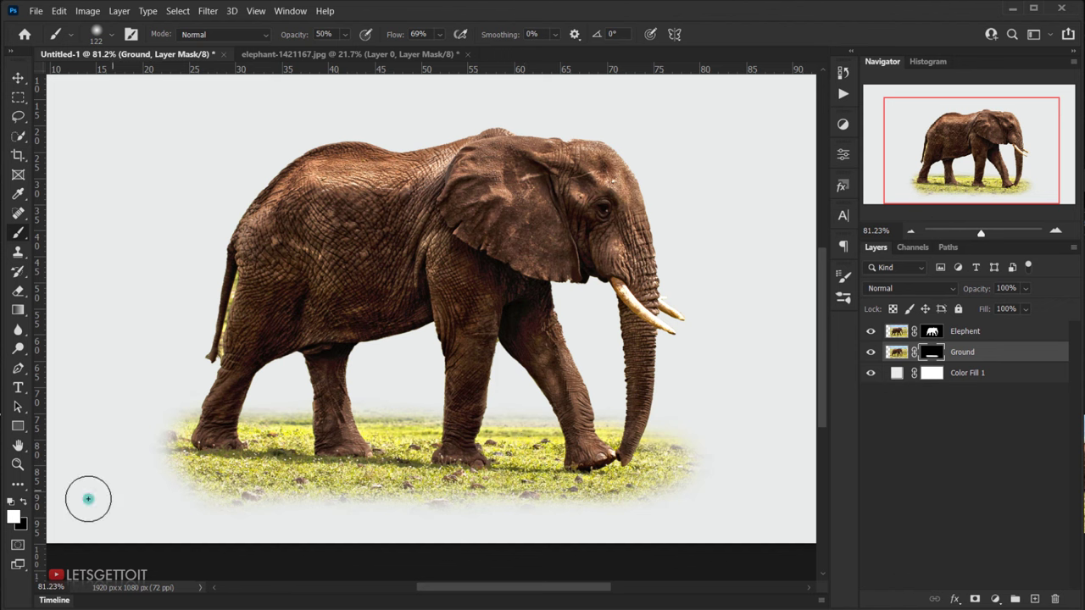
pyautogui.press('x')
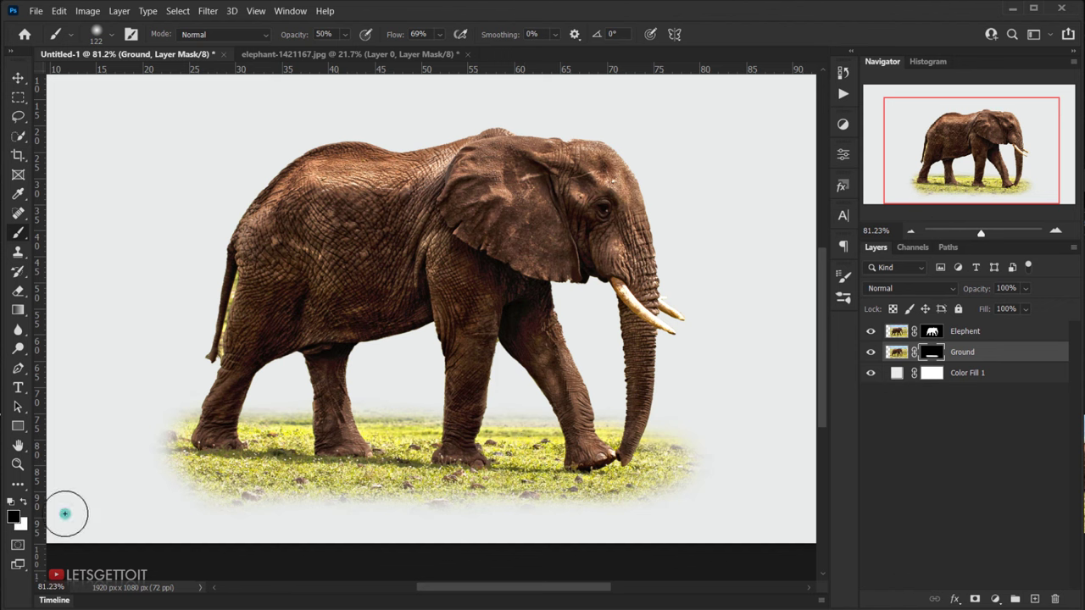
pyautogui.moveTo(255, 477)
pyautogui.keyDown('alt'); pyautogui.mouseDown()
pyautogui.moveTo(221, 494)
pyautogui.moveTo(250, 508)
pyautogui.moveTo(169, 478)
pyautogui.moveTo(272, 514)
pyautogui.moveTo(364, 509)
pyautogui.moveTo(478, 527)
pyautogui.moveTo(552, 518)
pyautogui.moveTo(520, 504)
pyautogui.moveTo(671, 508)
pyautogui.moveTo(710, 478)
pyautogui.moveTo(705, 436)
pyautogui.moveTo(637, 514)
pyautogui.mouseUp(); pyautogui.keyUp('alt')
# Fade the far edge of the grass behind the legs by painting black on the Ground mask with a size 150 brush.
pyautogui.press('[')
pyautogui.press('[')
pyautogui.press('[')
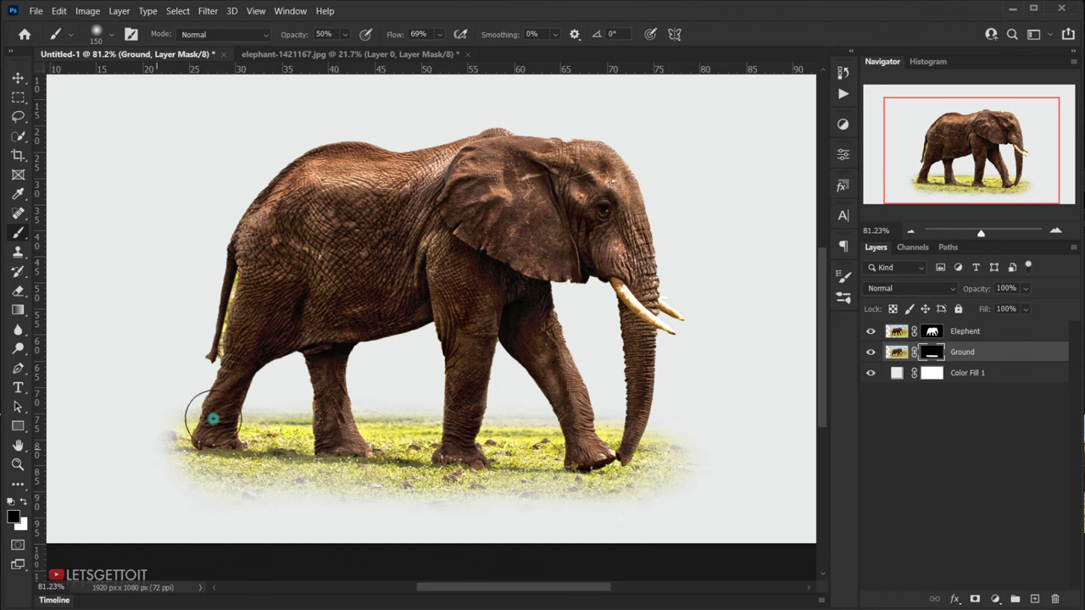
pyautogui.moveTo(298, 377); pyautogui.dragTo(229, 388)
pyautogui.moveTo(364, 403); pyautogui.dragTo(659, 408)
pyautogui.moveTo(425, 382)
pyautogui.mouseDown()
pyautogui.moveTo(155, 396)
pyautogui.moveTo(169, 411)
pyautogui.moveTo(145, 466)
pyautogui.moveTo(238, 500)
pyautogui.moveTo(604, 523)
pyautogui.moveTo(637, 514)
pyautogui.moveTo(725, 454)
pyautogui.moveTo(691, 459)
pyautogui.moveTo(700, 421)
pyautogui.mouseUp()
# Examine the blended grass at several magnifications and compare the composition with and without the Ground layer.
pyautogui.scroll(-3, 700, 421)
pyautogui.scroll(5, 485, 482)
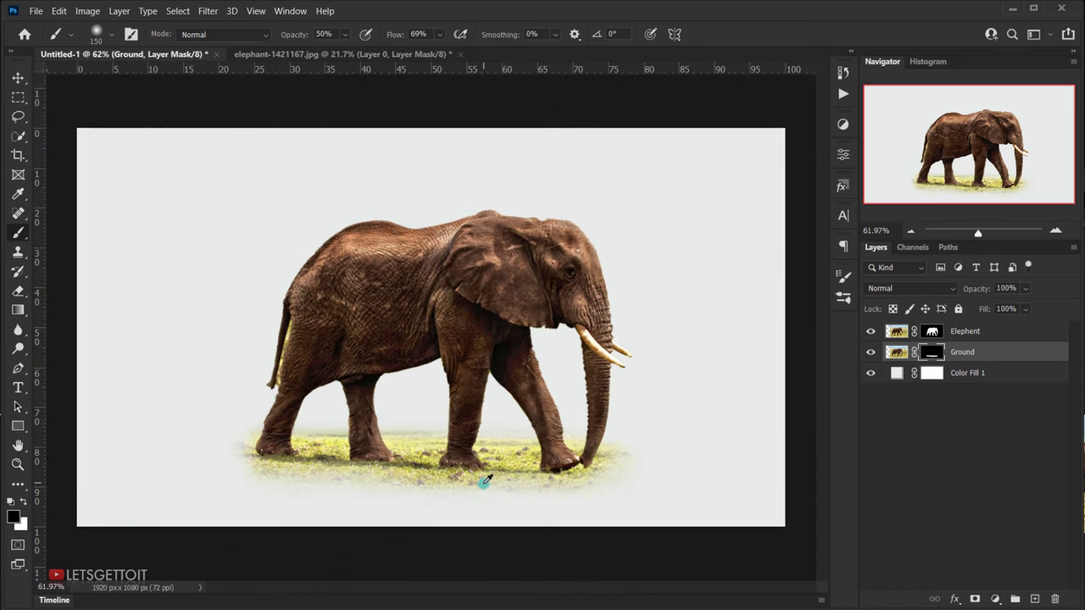
pyautogui.scroll(-5, 348, 504)
pyautogui.scroll(-1, 348, 498)
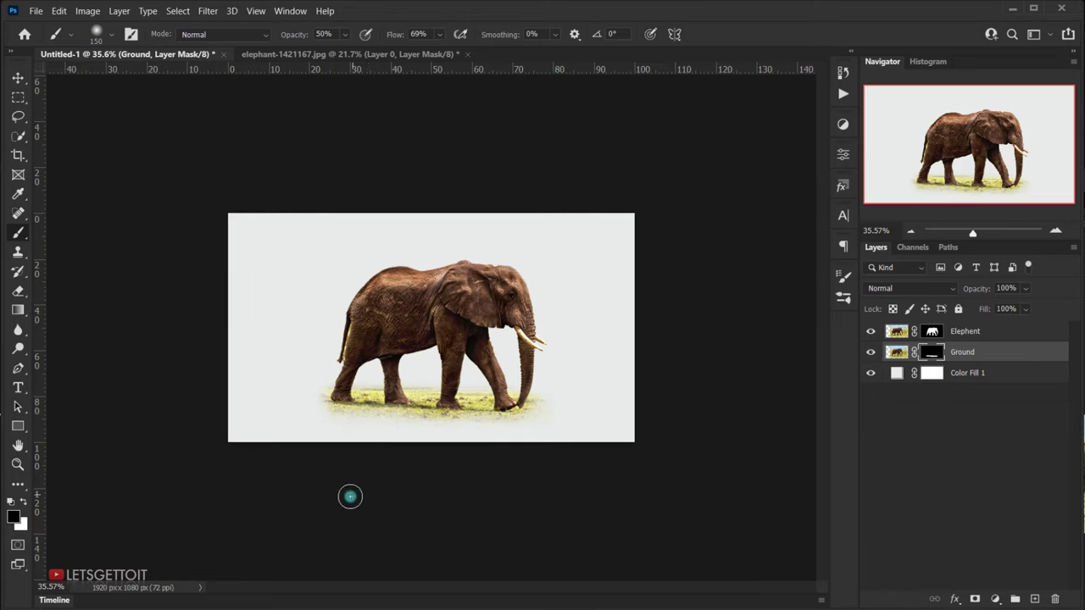
pyautogui.scroll(4, 349, 483)
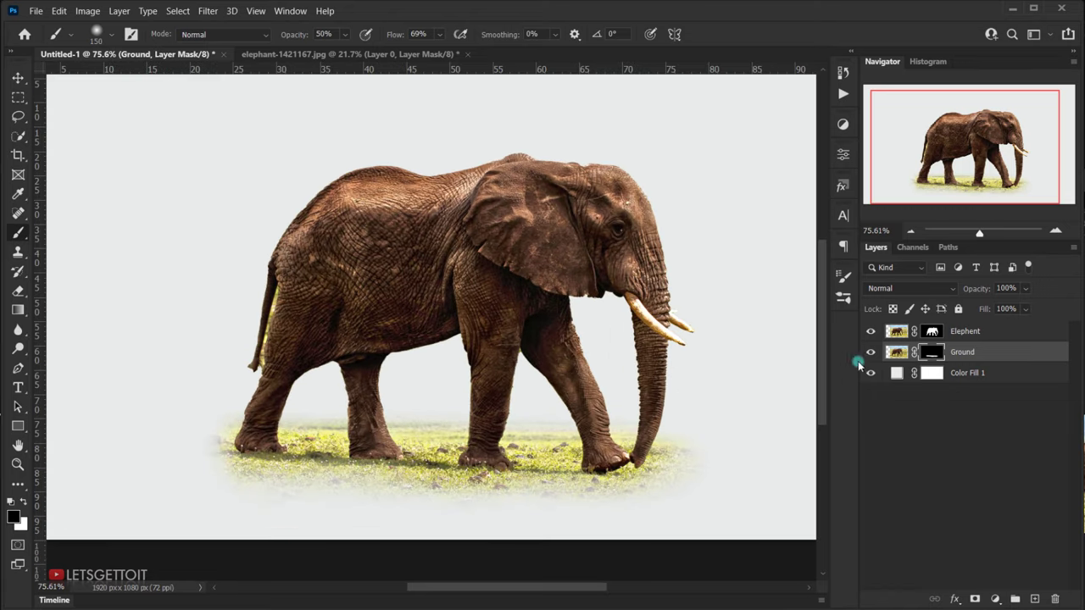
pyautogui.click(873, 356)
pyautogui.click(873, 355)
pyautogui.click(874, 356)
pyautogui.click(874, 355)
pyautogui.scroll(-1, 630, 387)
pyautogui.scroll(1, 635, 382)
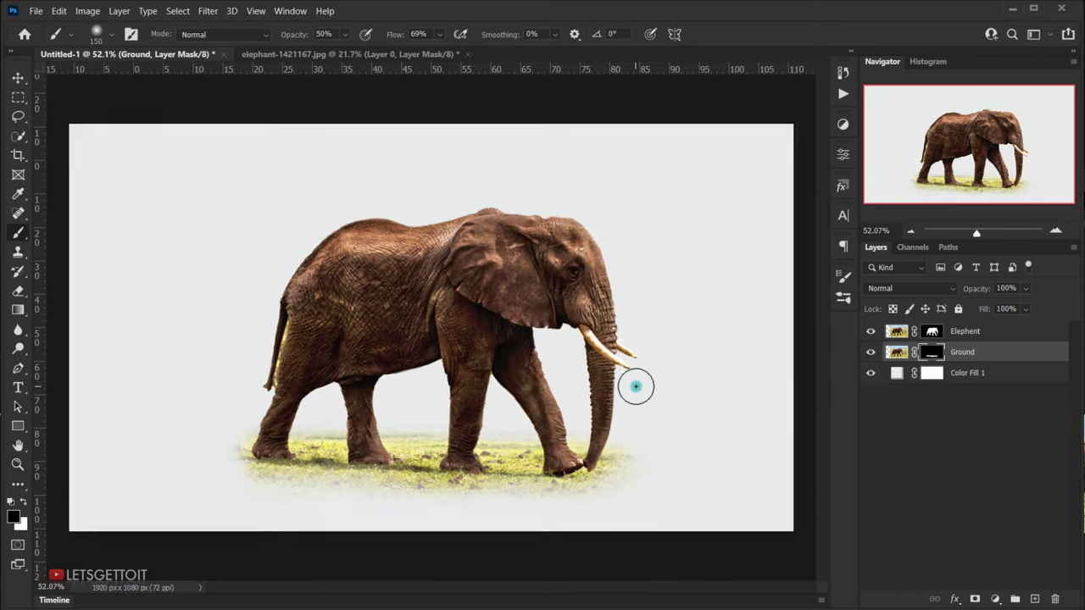
# Place the forest photo graphic-node-HV5G-0wyqUc-unsplash.jpg from the D.E_4 folder above the Elephant layer at 20.24% scale.
pyautogui.click(975, 332)
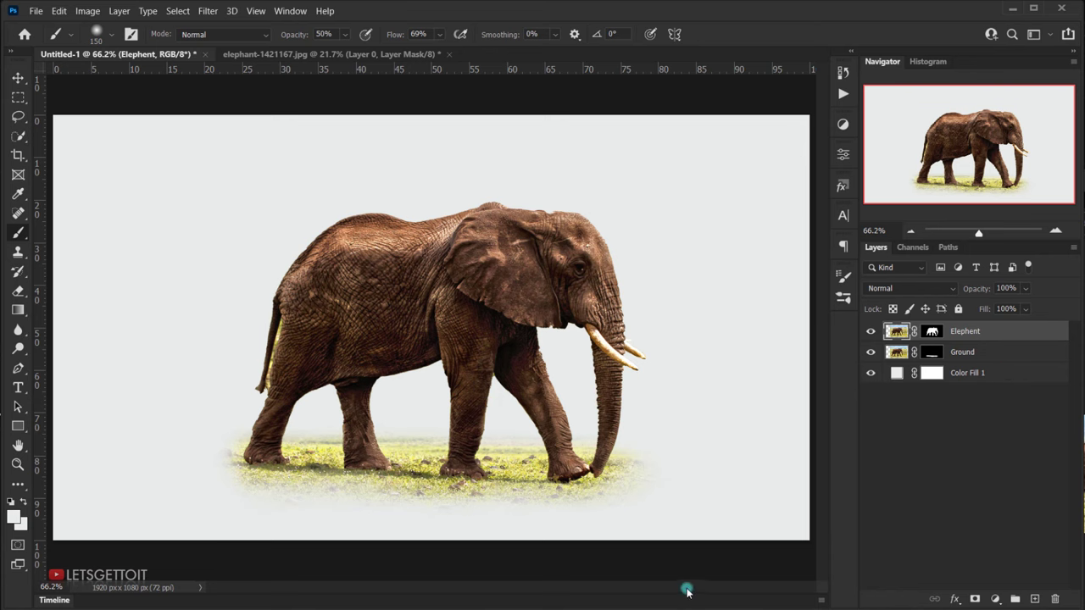
pyautogui.hotkey('alt', 'Tab')
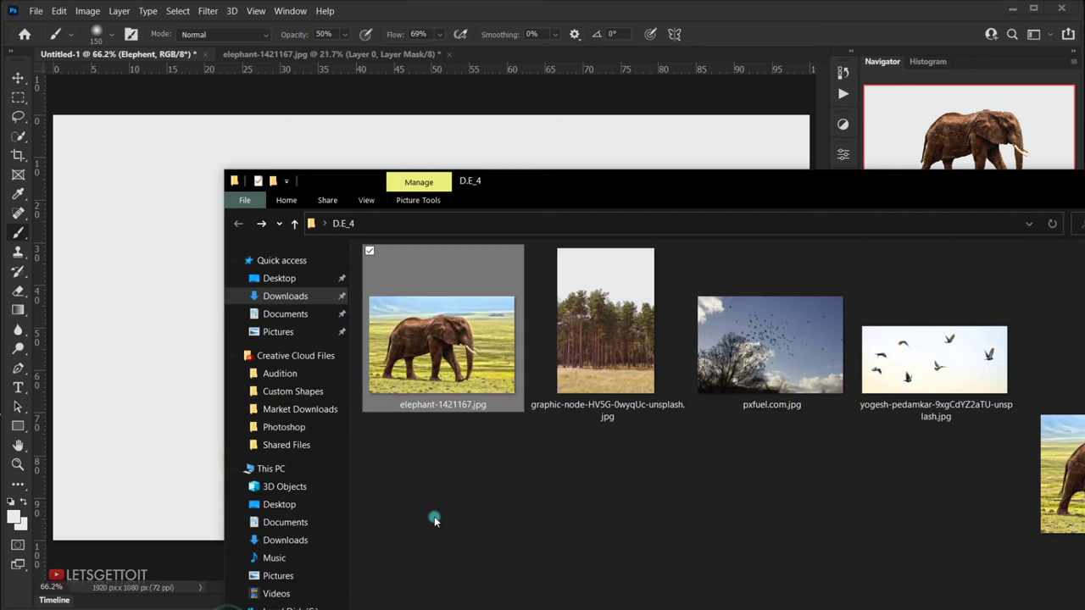
pyautogui.moveTo(683, 186); pyautogui.dragTo(633, 108)
pyautogui.click(574, 241)
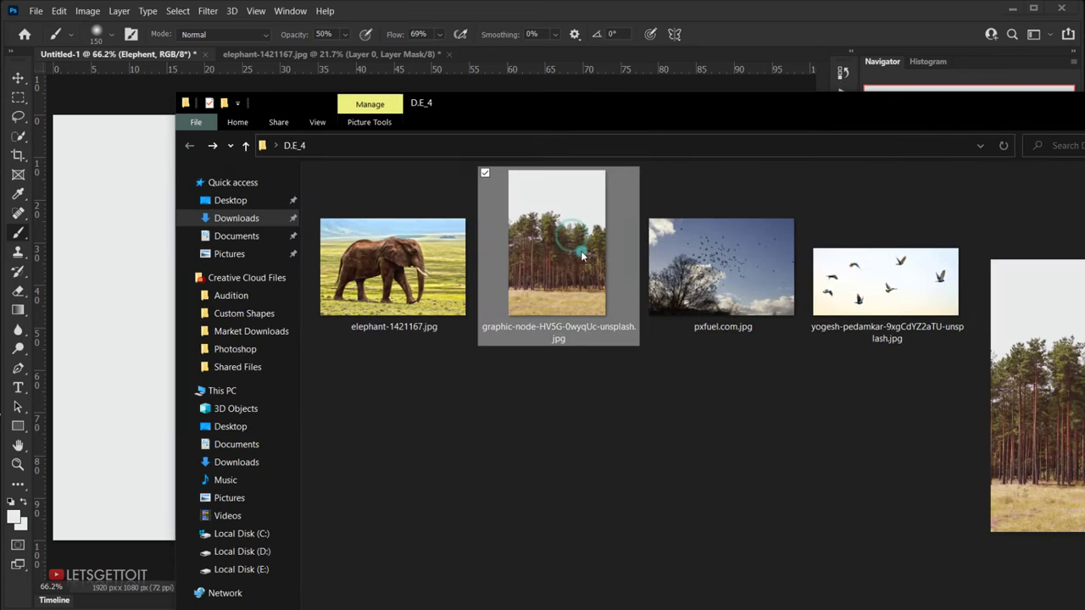
pyautogui.moveTo(576, 286); pyautogui.dragTo(146, 270)
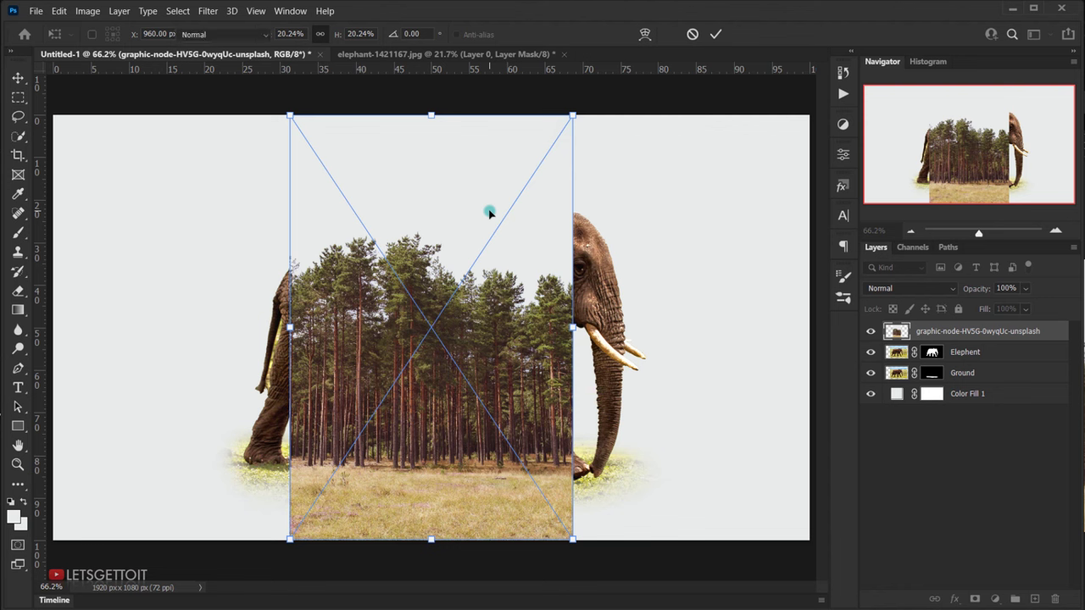
pyautogui.press('Return')
# Set the forest photo layer's blend mode to Lighten.
pyautogui.press('b')
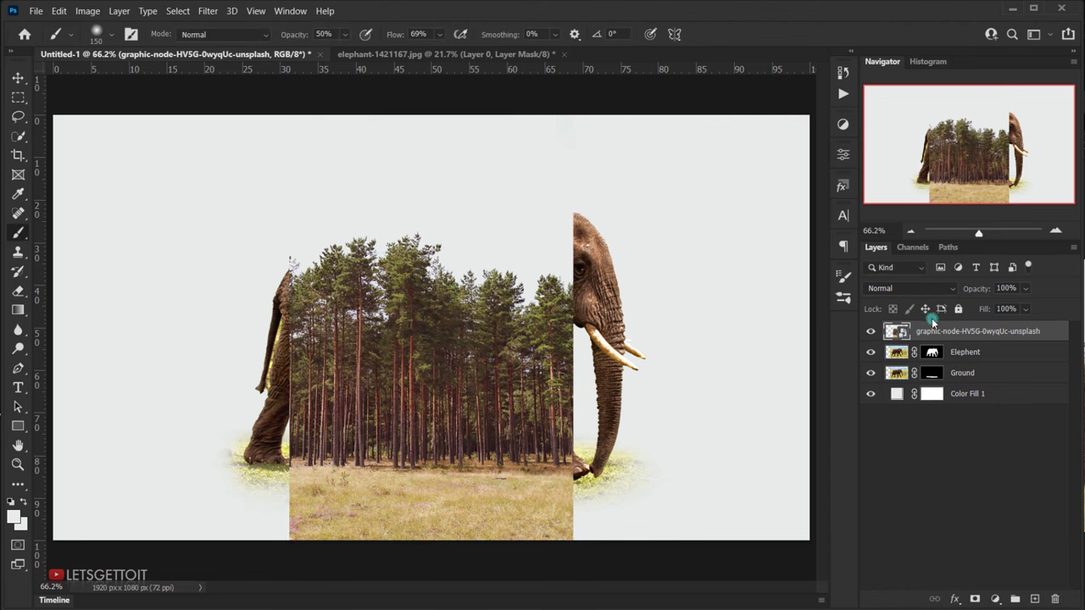
pyautogui.click(931, 289)
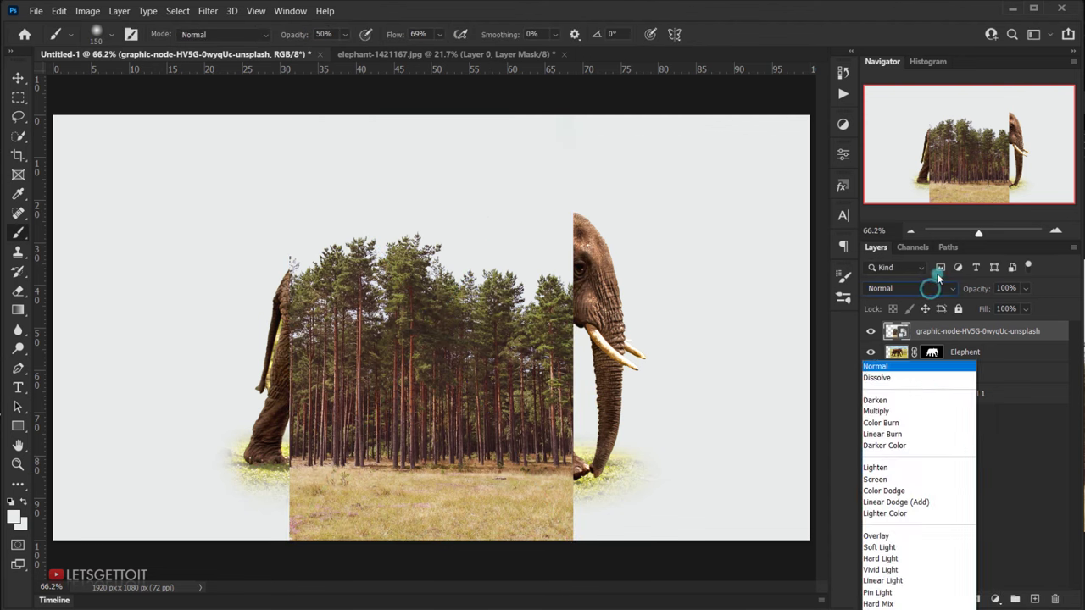
pyautogui.click(897, 378)
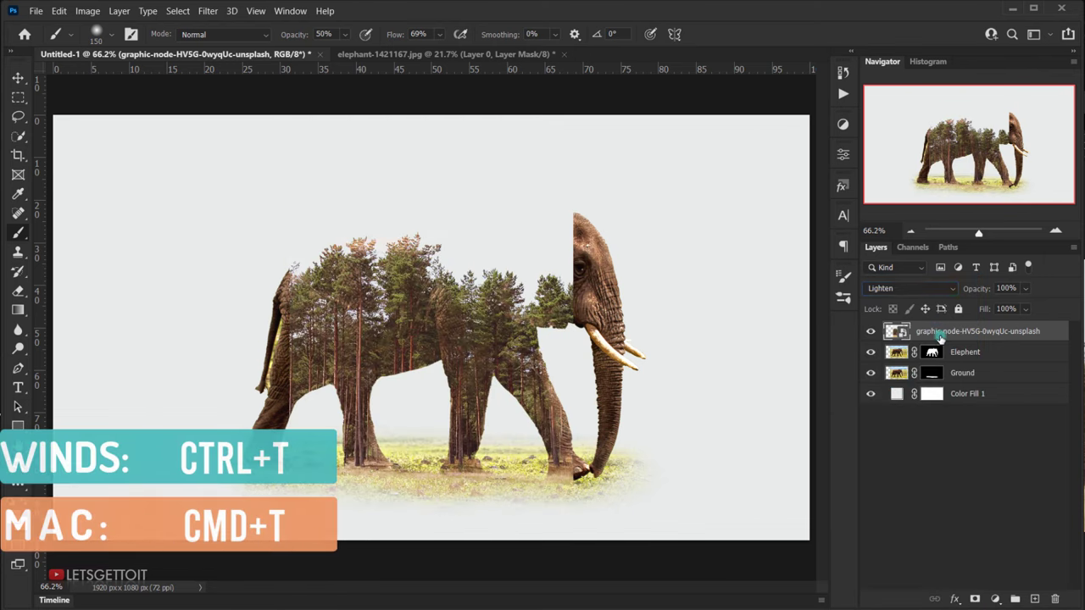
# Scale the forest photo up to 25% and position it so the trees cover most of the elephant's body.
pyautogui.hotkey('ctrl', 't')
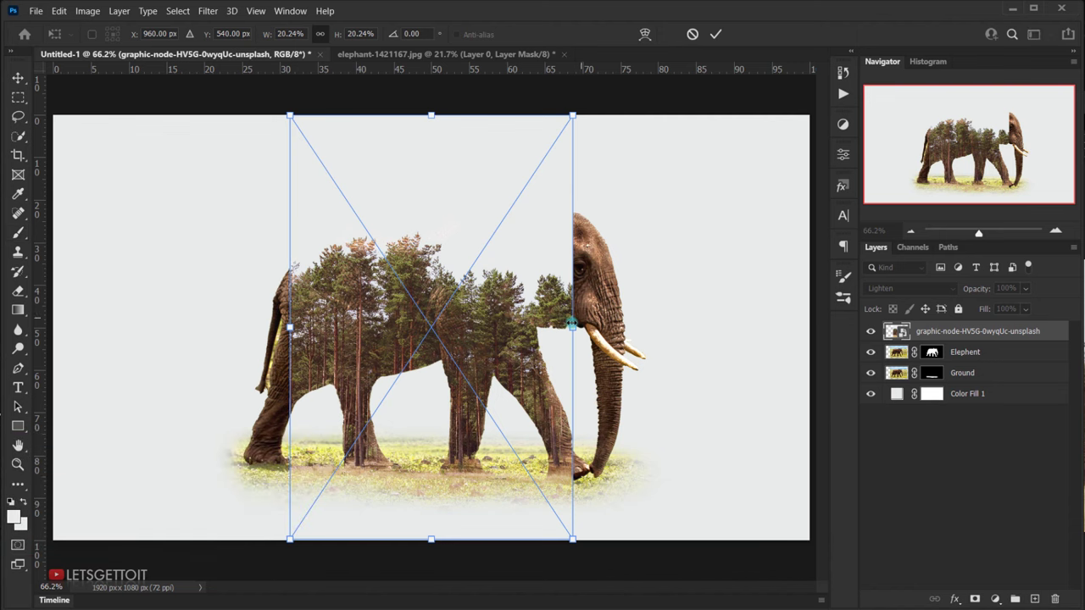
pyautogui.moveTo(573, 327); pyautogui.dragTo(601, 321)
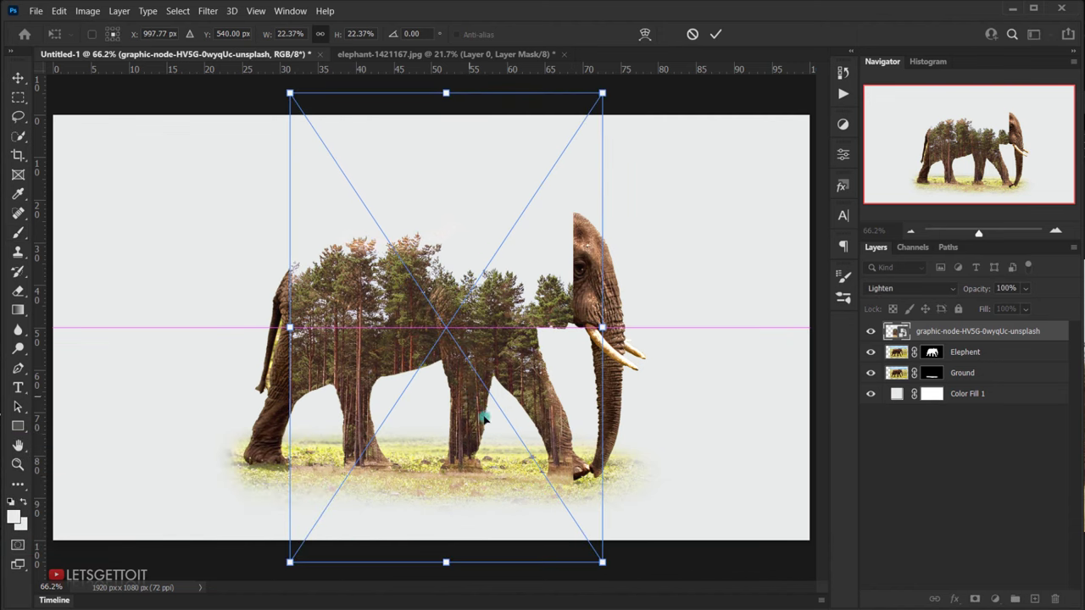
pyautogui.moveTo(509, 424); pyautogui.dragTo(489, 416)
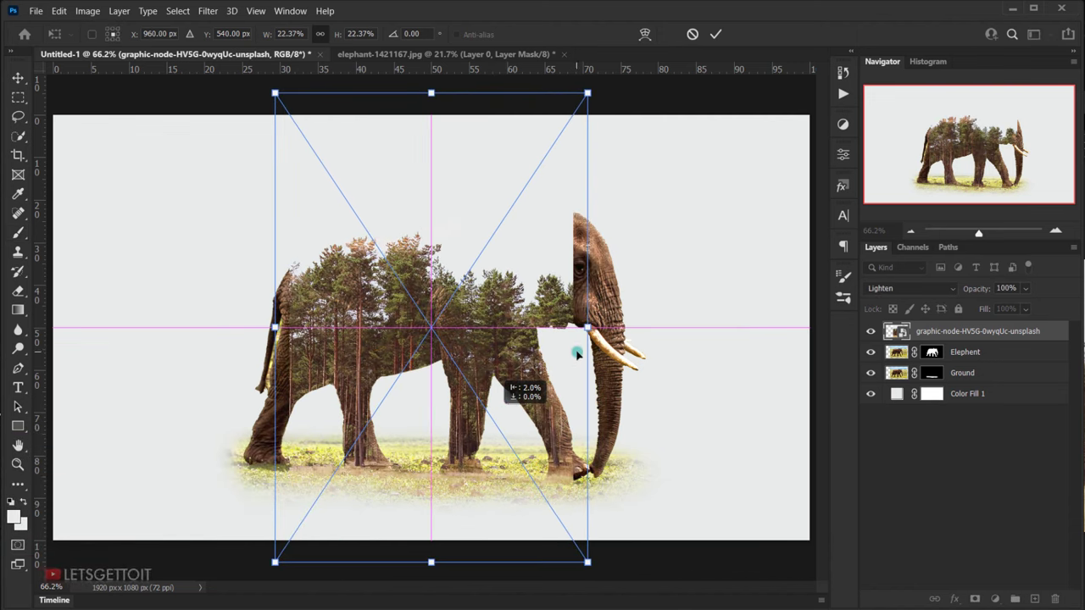
pyautogui.moveTo(588, 327); pyautogui.dragTo(625, 327)
pyautogui.moveTo(520, 392); pyautogui.dragTo(513, 412)
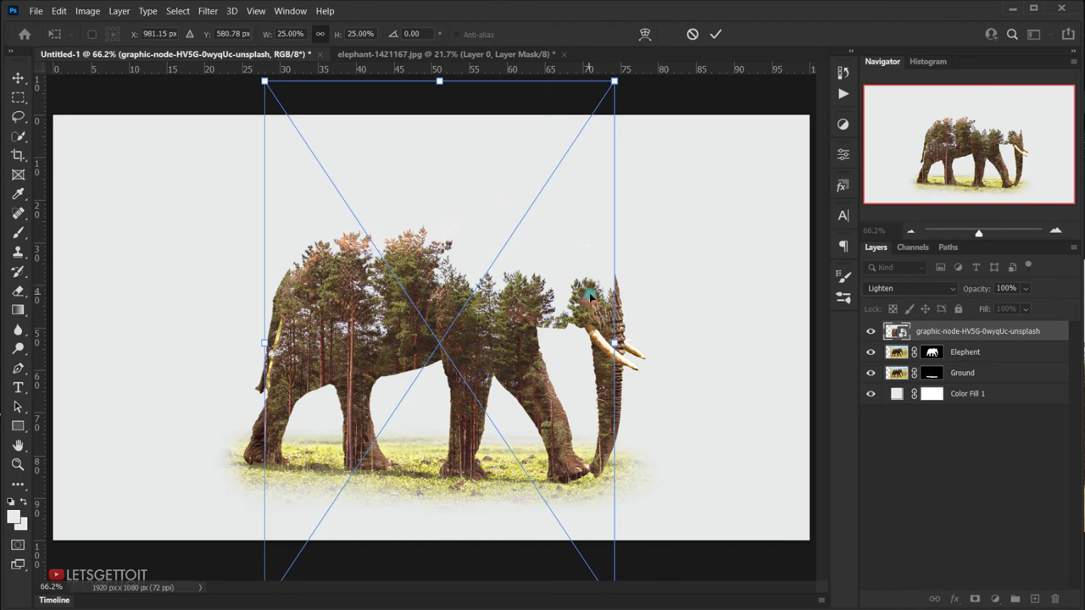
# Flip the forest photo horizontally, enlarge it to 25.89% and shift it over the elephant's head and trunk.
pyautogui.rightClick(515, 277)
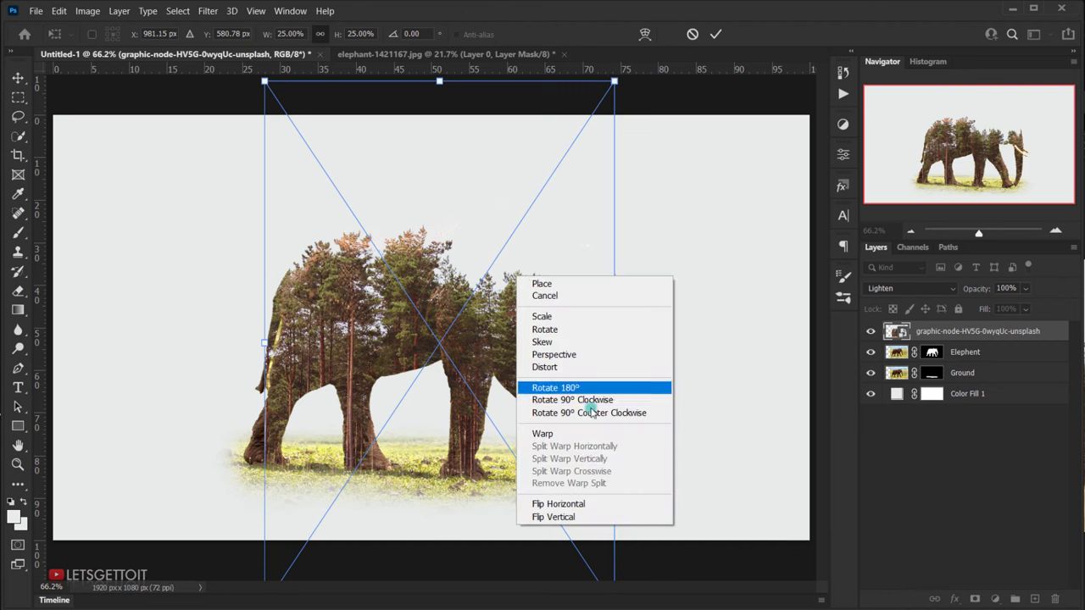
pyautogui.click(563, 504)
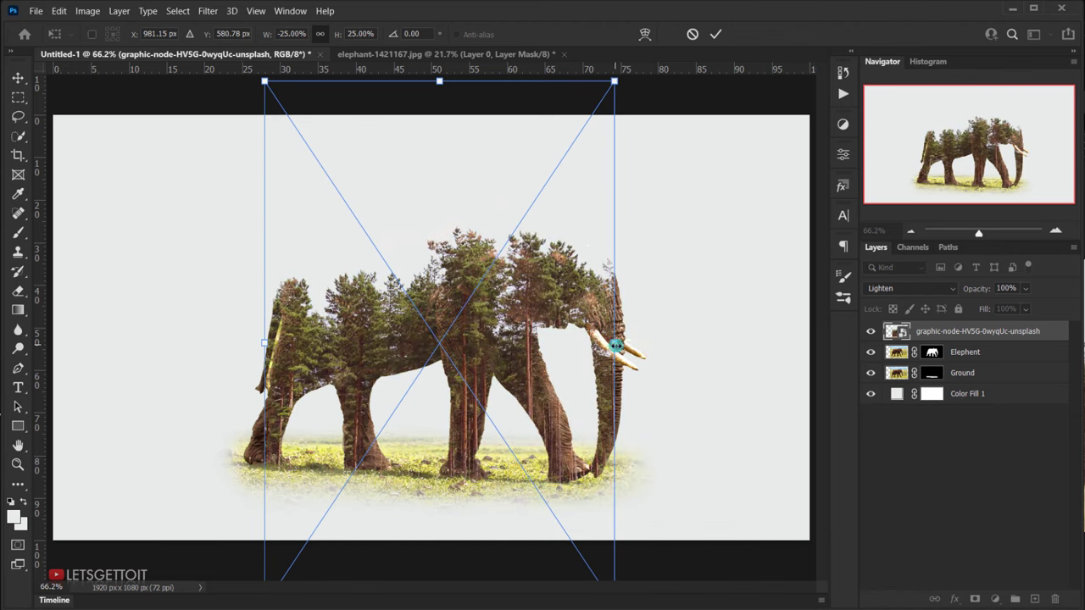
pyautogui.moveTo(616, 345); pyautogui.dragTo(627, 346)
pyautogui.moveTo(555, 348); pyautogui.dragTo(562, 349)
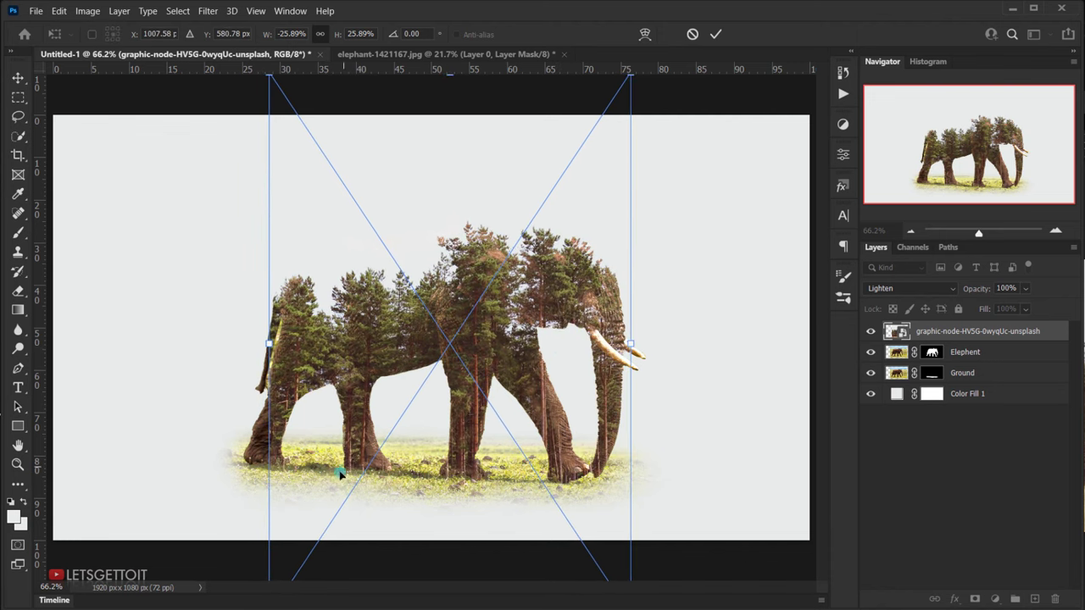
pyautogui.moveTo(366, 467)
pyautogui.mouseDown()
pyautogui.moveTo(364, 443)
pyautogui.moveTo(359, 465)
pyautogui.mouseUp()
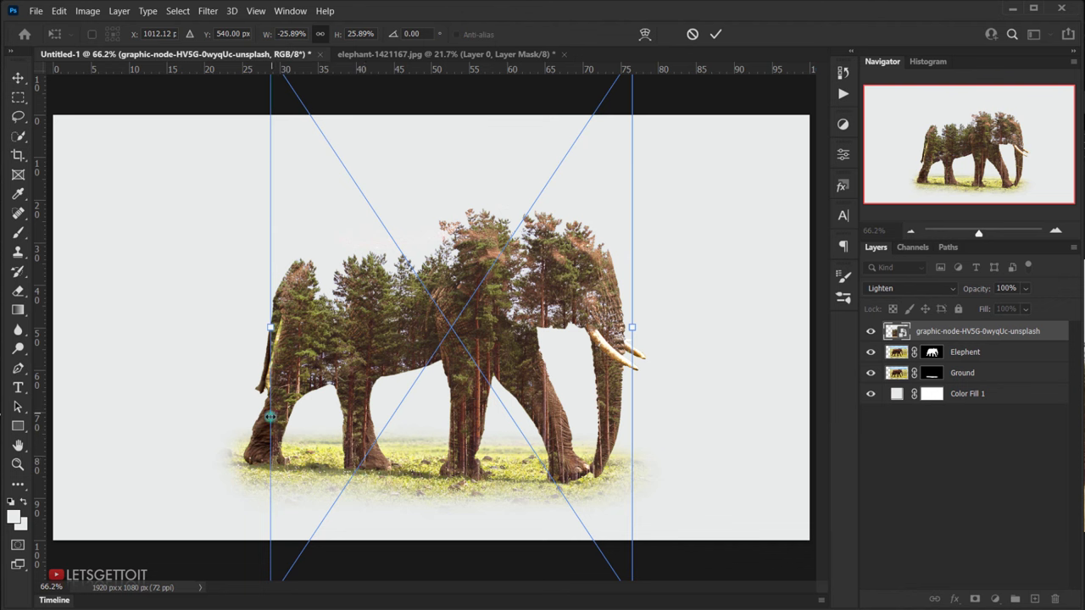
# Enlarge the forest photo to 26.82% to cover the tail and centre it vertically at Y 540 px.
pyautogui.moveTo(269, 420); pyautogui.dragTo(255, 416)
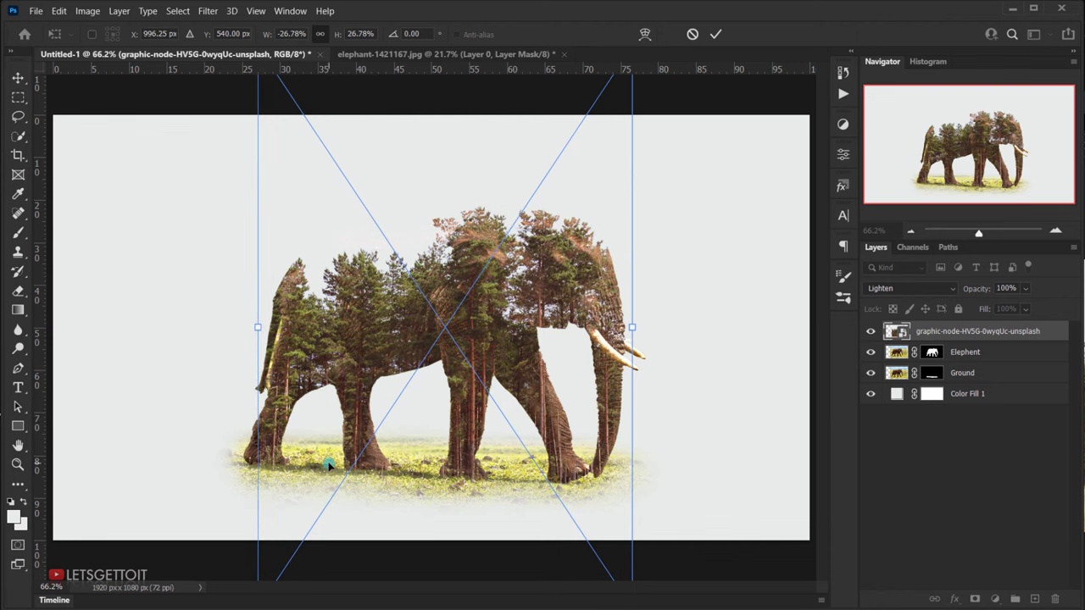
pyautogui.moveTo(327, 465); pyautogui.dragTo(327, 446)
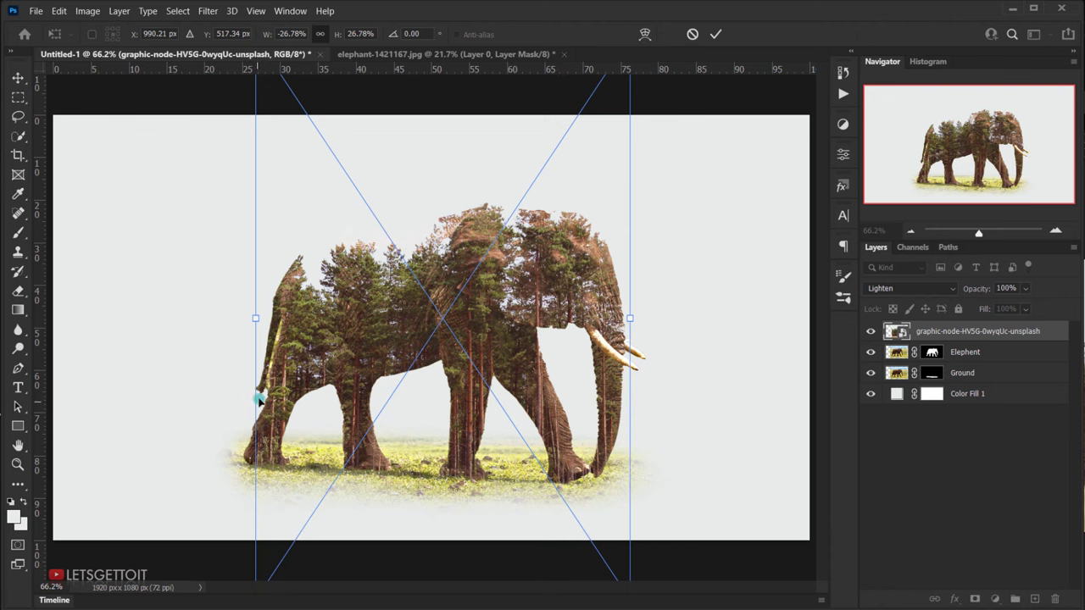
pyautogui.moveTo(256, 326); pyautogui.dragTo(253, 325)
pyautogui.moveTo(315, 441); pyautogui.dragTo(318, 456)
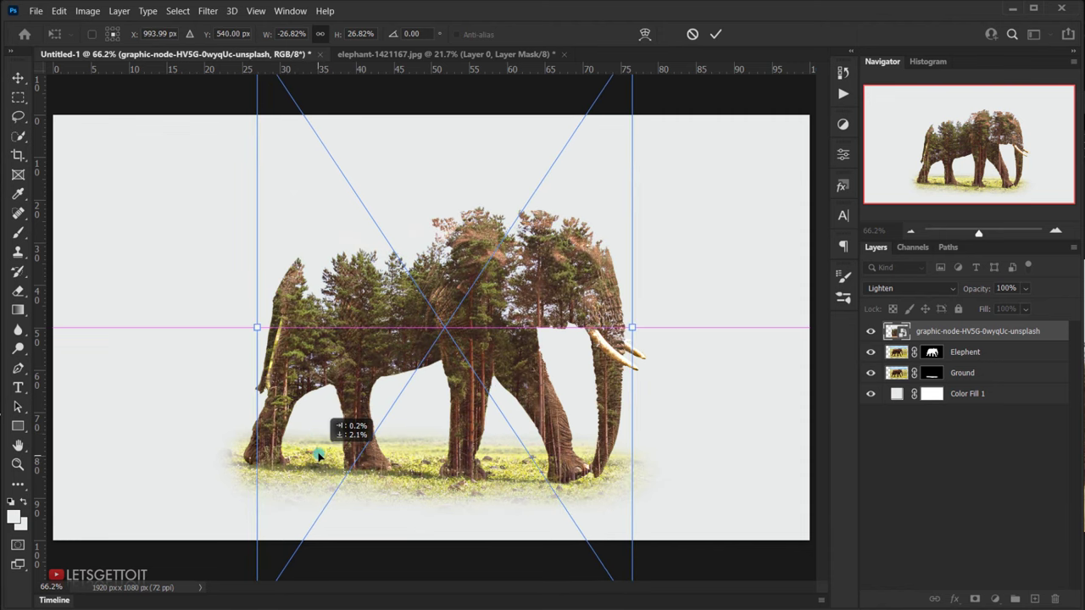
pyautogui.press('Return')
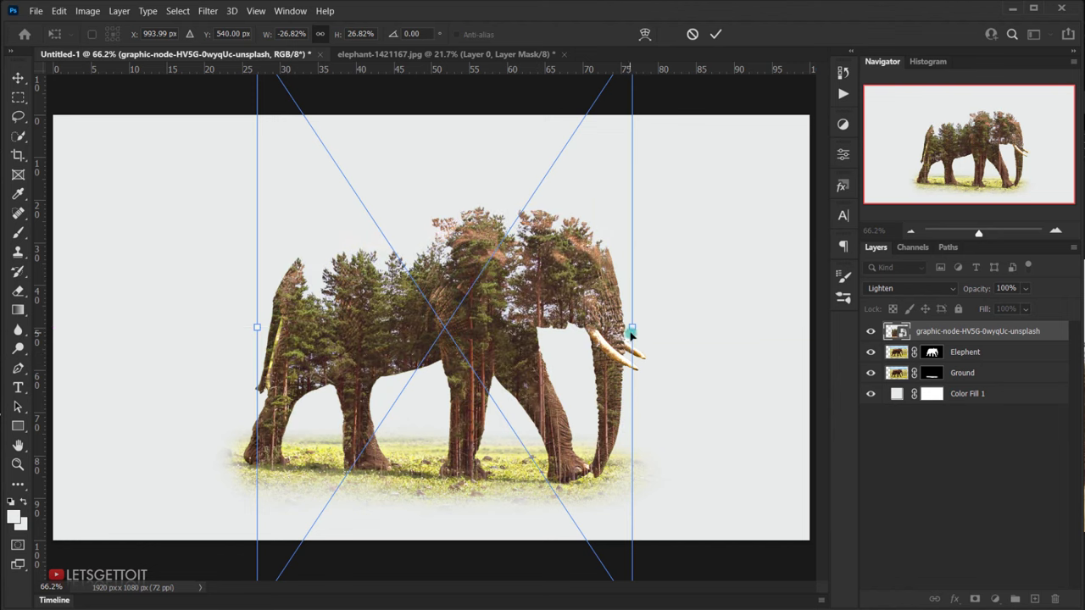
# Reduce the forest photo to 26.40%, place it at about X 985, Y 540 px and apply the transform.
pyautogui.moveTo(632, 332); pyautogui.dragTo(625, 331)
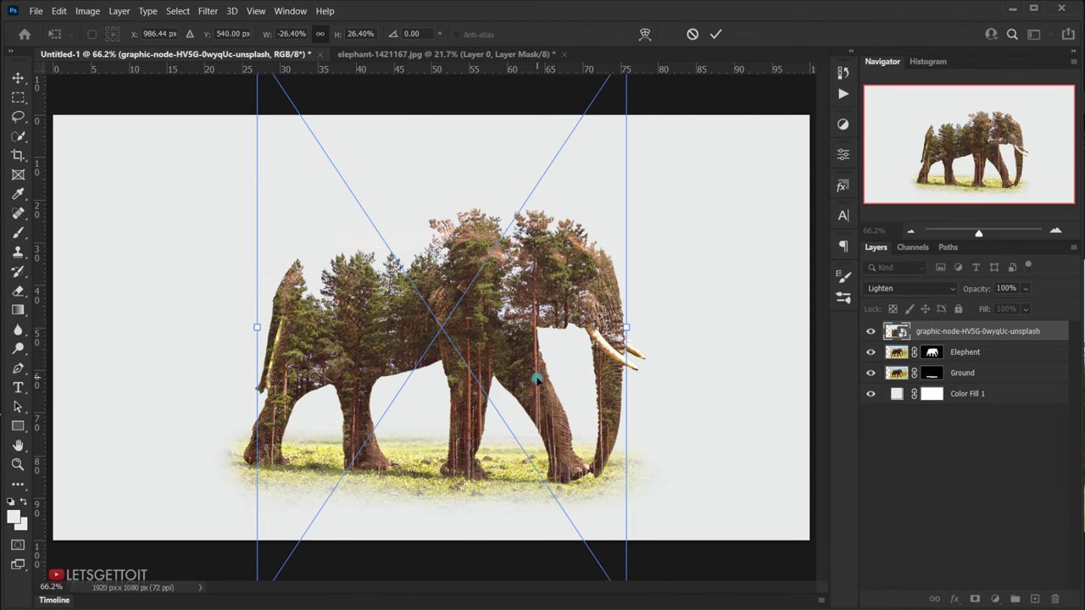
pyautogui.moveTo(537, 380); pyautogui.dragTo(540, 380)
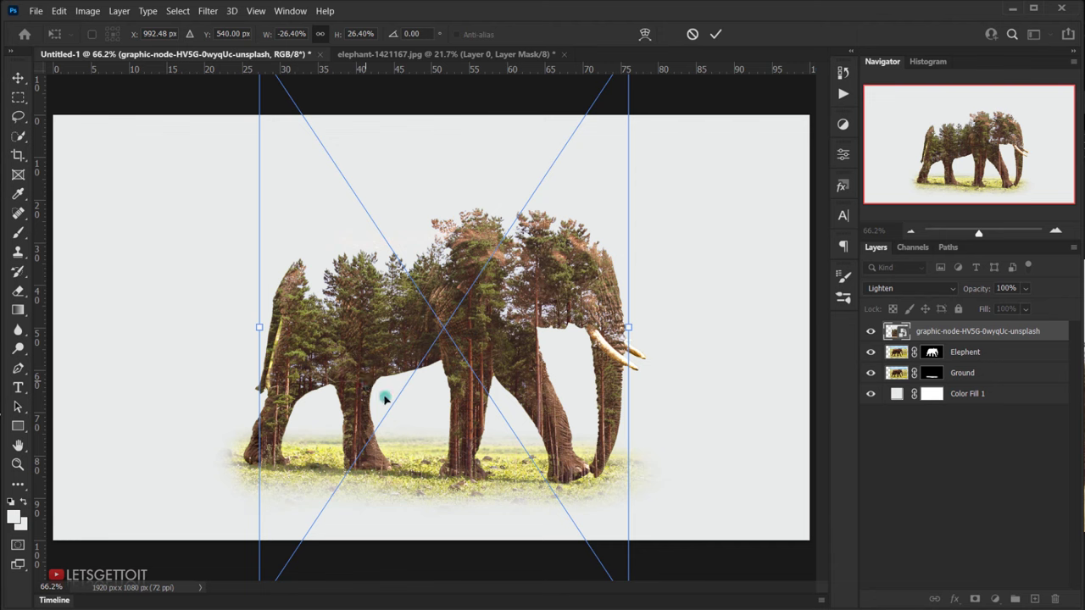
pyautogui.moveTo(489, 444); pyautogui.dragTo(484, 443)
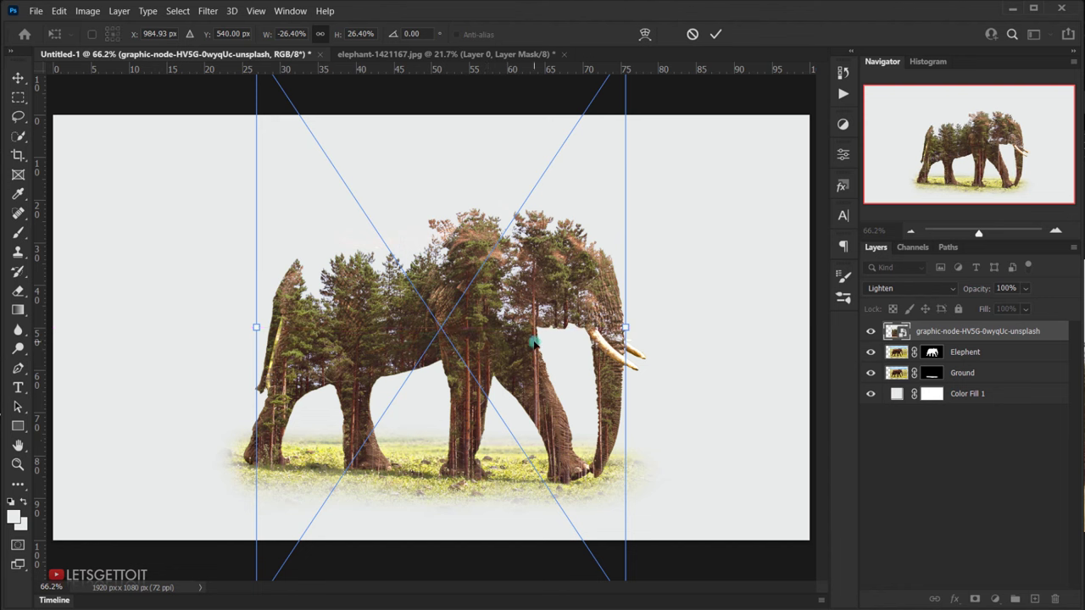
pyautogui.press('Return')
pyautogui.press('b')
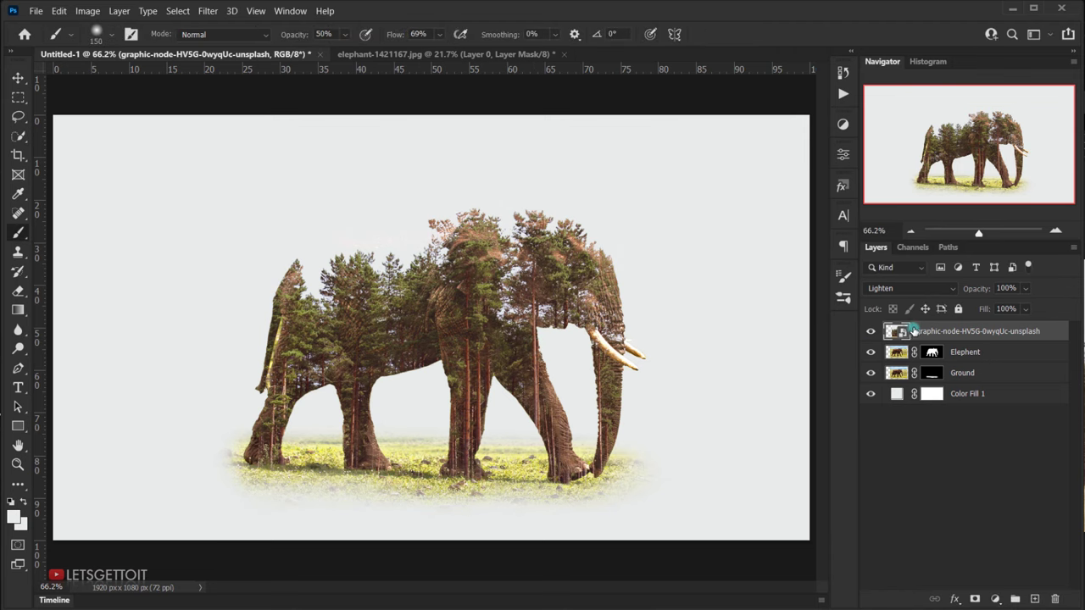
# Add a layer mask to the forest photo layer and compare the composite with and without that layer.
pyautogui.scroll(4, 435, 285)
pyautogui.scroll(-4, 444, 260)
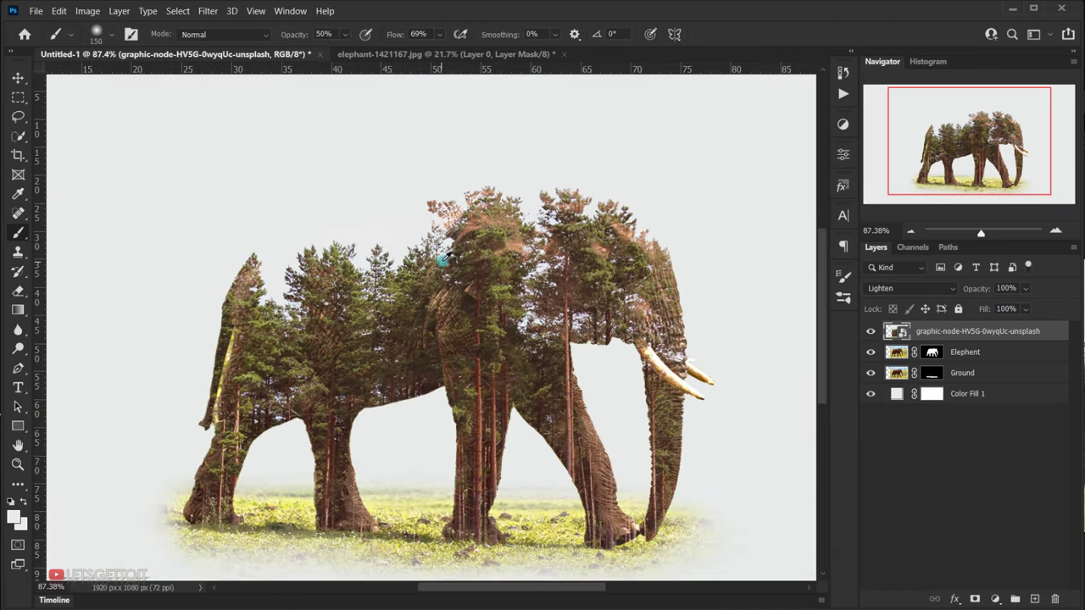
pyautogui.scroll(1, 361, 322)
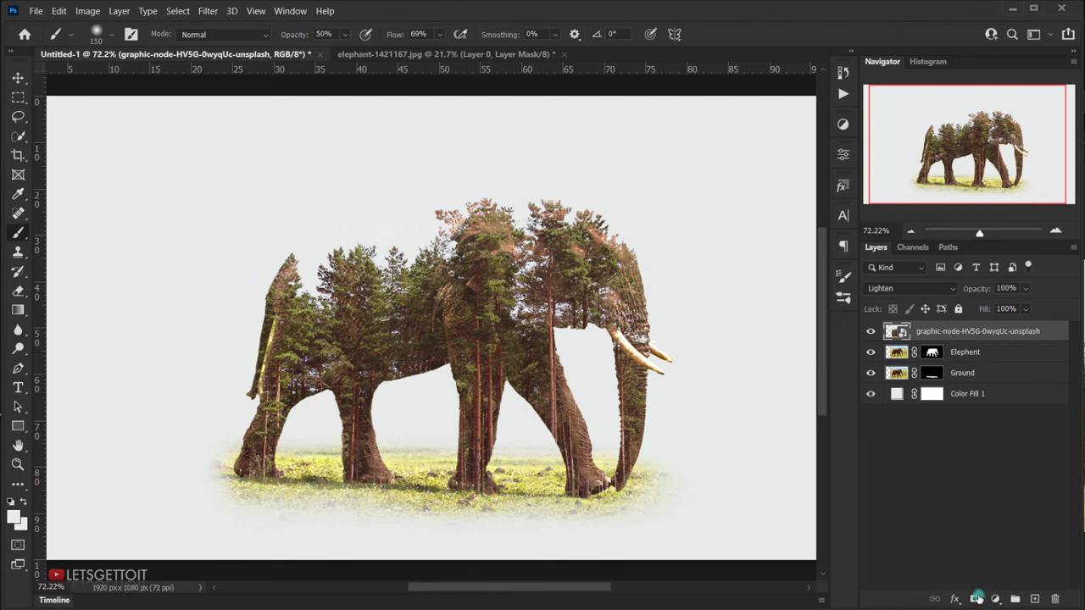
pyautogui.click(976, 598)
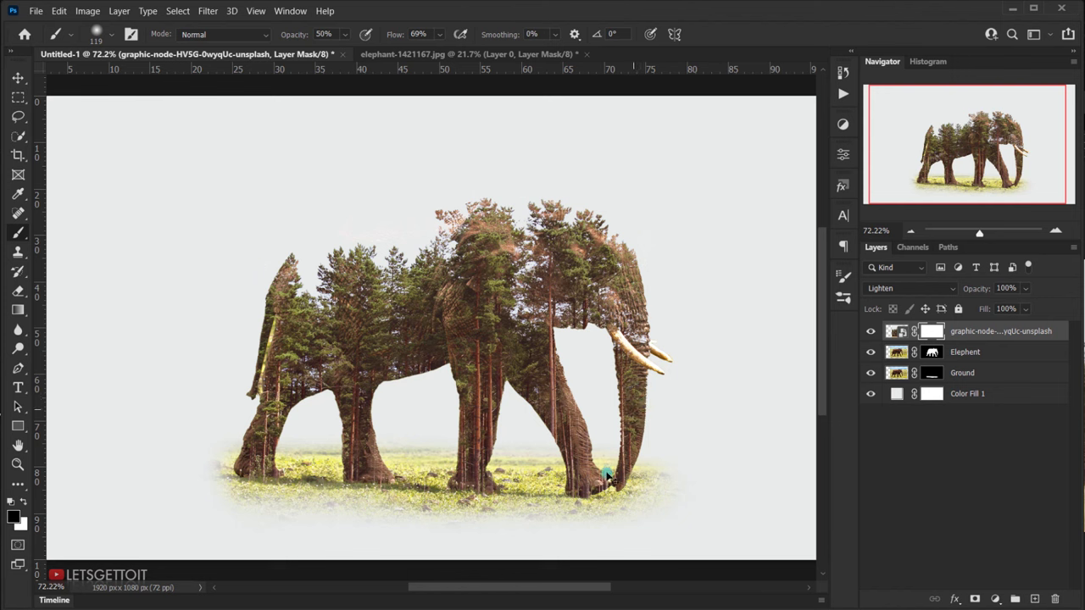
pyautogui.click(873, 333)
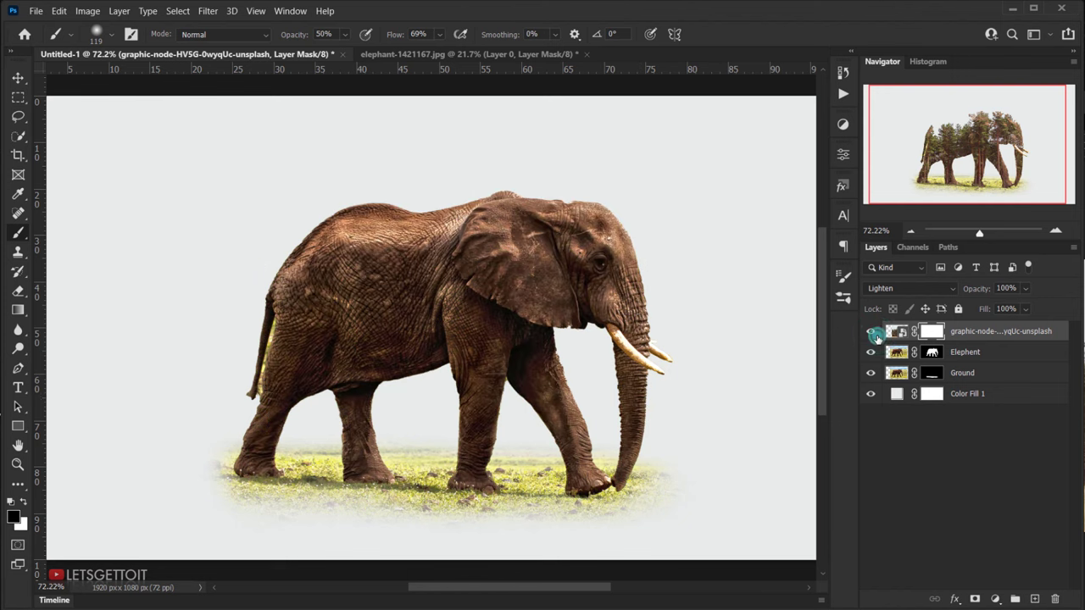
pyautogui.click(871, 332)
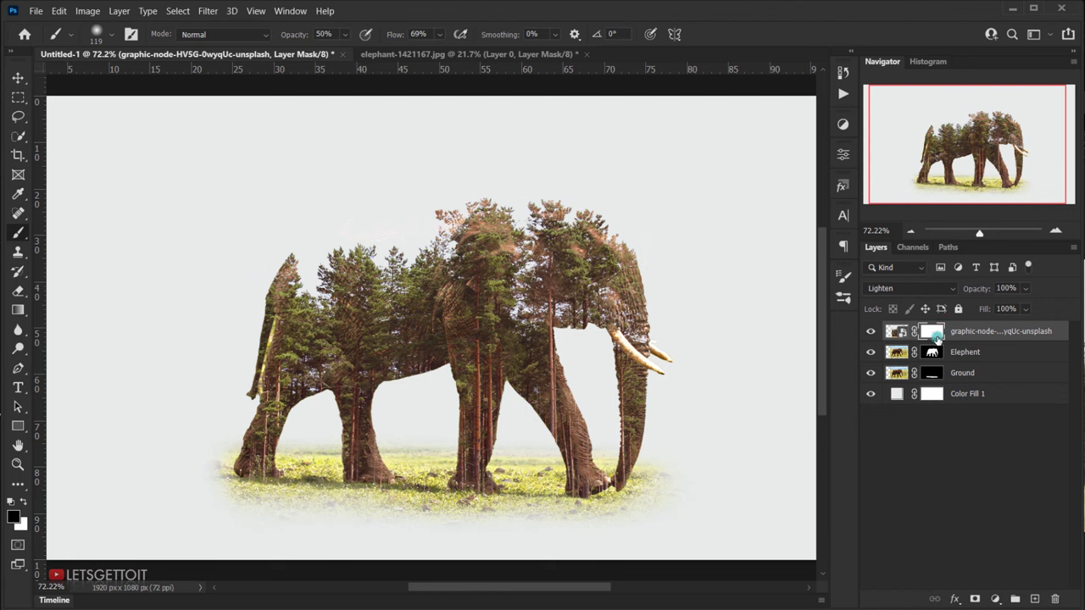
# Paint black at 70% brush opacity on the forest layer's mask to reveal the elephant's trunk, face and foremost leg.
pyautogui.click(332, 61)
pyautogui.moveTo(293, 37); pyautogui.dragTo(300, 38)
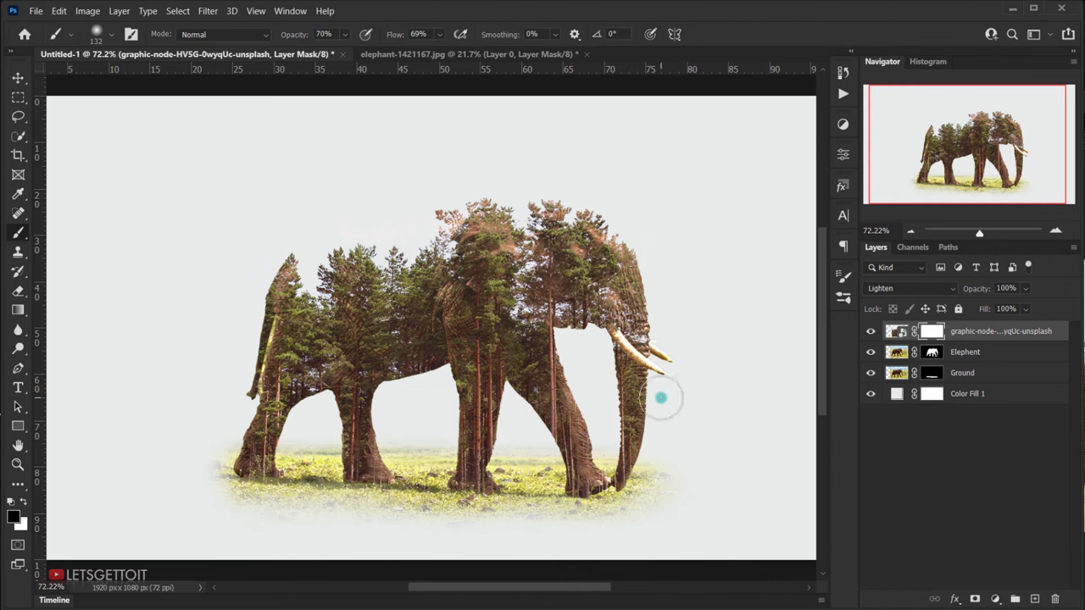
pyautogui.scroll(3, 658, 395)
pyautogui.moveTo(622, 385)
pyautogui.mouseDown()
pyautogui.moveTo(626, 465)
pyautogui.moveTo(637, 460)
pyautogui.moveTo(630, 500)
pyautogui.moveTo(615, 509)
pyautogui.moveTo(616, 492)
pyautogui.moveTo(592, 518)
pyautogui.moveTo(524, 544)
pyautogui.moveTo(542, 531)
pyautogui.moveTo(537, 508)
pyautogui.moveTo(561, 451)
pyautogui.moveTo(540, 404)
pyautogui.moveTo(535, 413)
pyautogui.moveTo(539, 386)
pyautogui.moveTo(542, 446)
pyautogui.moveTo(532, 378)
pyautogui.moveTo(545, 457)
pyautogui.moveTo(548, 375)
pyautogui.moveTo(555, 411)
pyautogui.mouseUp()
pyautogui.keyDown('alt'); pyautogui.rightClick(548, 370); pyautogui.keyUp('alt')
pyautogui.moveTo(536, 359)
pyautogui.mouseDown()
pyautogui.moveTo(532, 332)
pyautogui.moveTo(545, 385)
pyautogui.moveTo(535, 351)
pyautogui.moveTo(539, 367)
pyautogui.moveTo(560, 289)
pyautogui.moveTo(558, 309)
pyautogui.moveTo(571, 294)
pyautogui.moveTo(604, 305)
pyautogui.moveTo(627, 290)
pyautogui.moveTo(619, 321)
pyautogui.moveTo(617, 245)
pyautogui.moveTo(610, 261)
pyautogui.moveTo(593, 261)
pyautogui.moveTo(617, 269)
pyautogui.moveTo(573, 242)
pyautogui.moveTo(590, 248)
pyautogui.moveTo(582, 214)
pyautogui.moveTo(562, 293)
pyautogui.moveTo(547, 287)
pyautogui.moveTo(552, 330)
pyautogui.moveTo(544, 300)
pyautogui.moveTo(539, 311)
pyautogui.moveTo(566, 357)
pyautogui.moveTo(552, 327)
pyautogui.mouseUp()
pyautogui.keyDown('alt'); pyautogui.rightClick(572, 296); pyautogui.keyUp('alt')
pyautogui.keyDown('alt'); pyautogui.rightClick(601, 267); pyautogui.keyUp('alt')
pyautogui.press('x')
pyautogui.moveTo(525, 255); pyautogui.dragTo(524, 285)
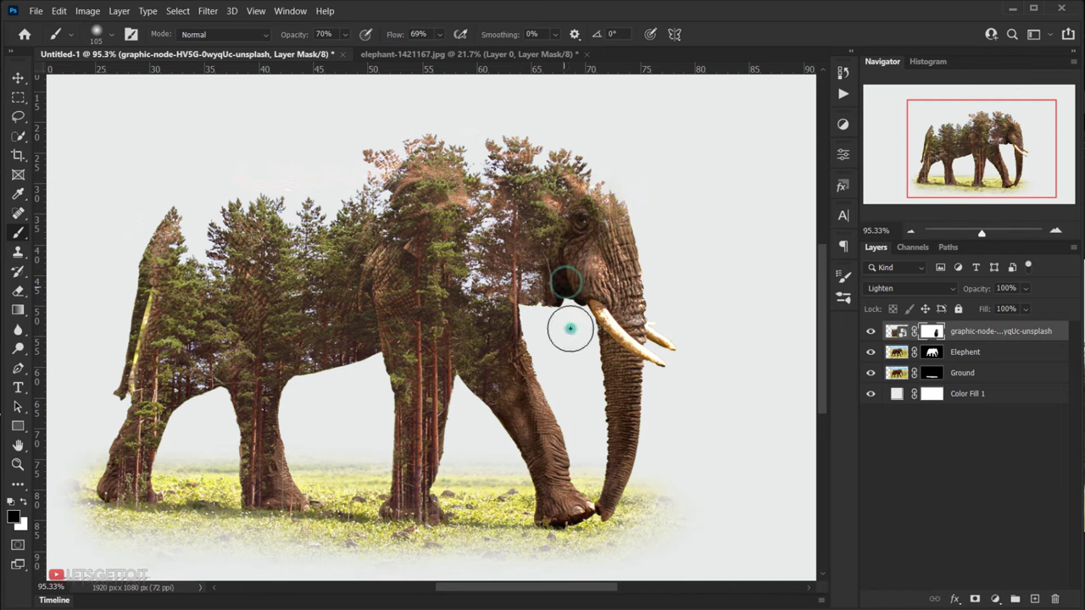
# Refine the forest mask around the elephant's eye and cheek with a smaller brush.
pyautogui.scroll(-3, 601, 325)
pyautogui.scroll(7, 592, 295)
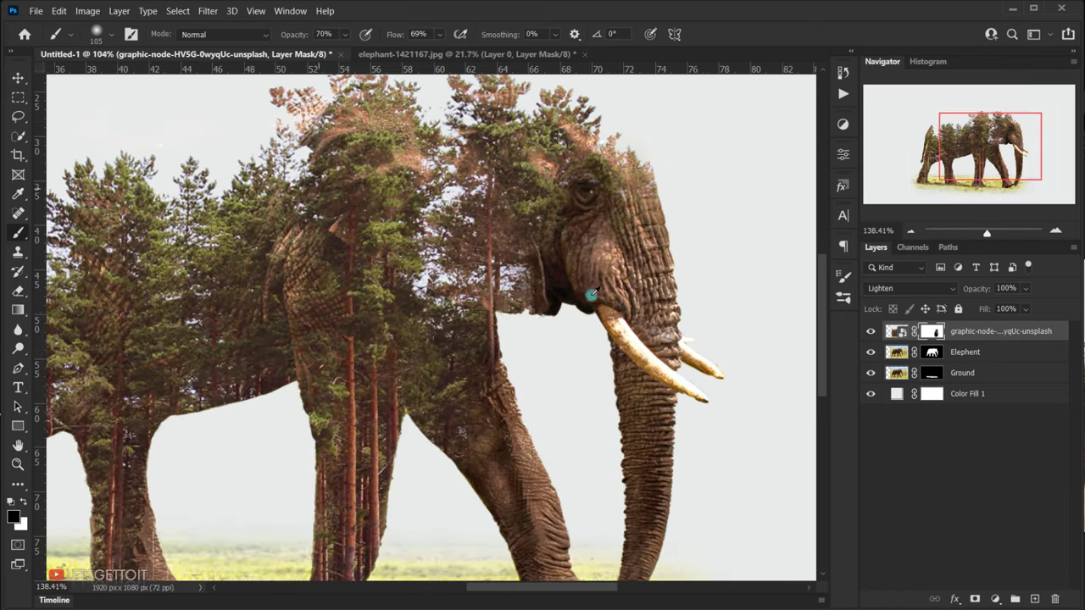
pyautogui.keyDown('alt'); pyautogui.rightClick(599, 207); pyautogui.keyUp('alt')
pyautogui.keyDown('alt'); pyautogui.rightClick(586, 201); pyautogui.keyUp('alt')
# Paint black on the forest mask with a size 164 brush to reveal the skin of the second front leg.
pyautogui.scroll(-5, 555, 313)
pyautogui.keyDown('alt'); pyautogui.rightClick(509, 396); pyautogui.keyUp('alt')
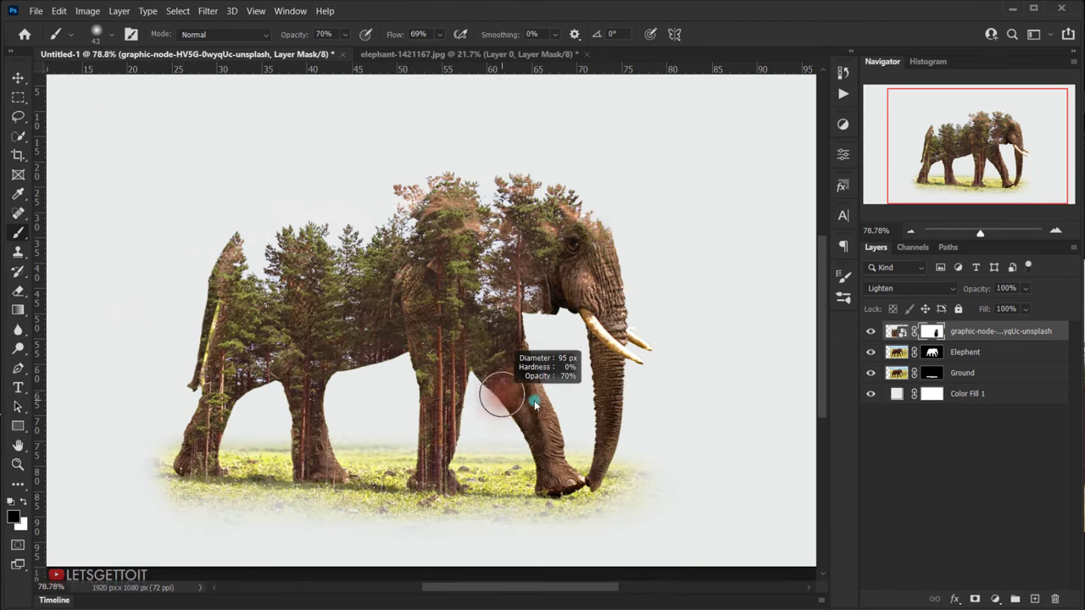
pyautogui.scroll(1, 447, 430)
pyautogui.click(431, 468)
pyautogui.click(432, 488)
pyautogui.moveTo(445, 449)
pyautogui.mouseDown()
pyautogui.moveTo(416, 394)
pyautogui.moveTo(429, 358)
pyautogui.moveTo(433, 399)
pyautogui.mouseUp()
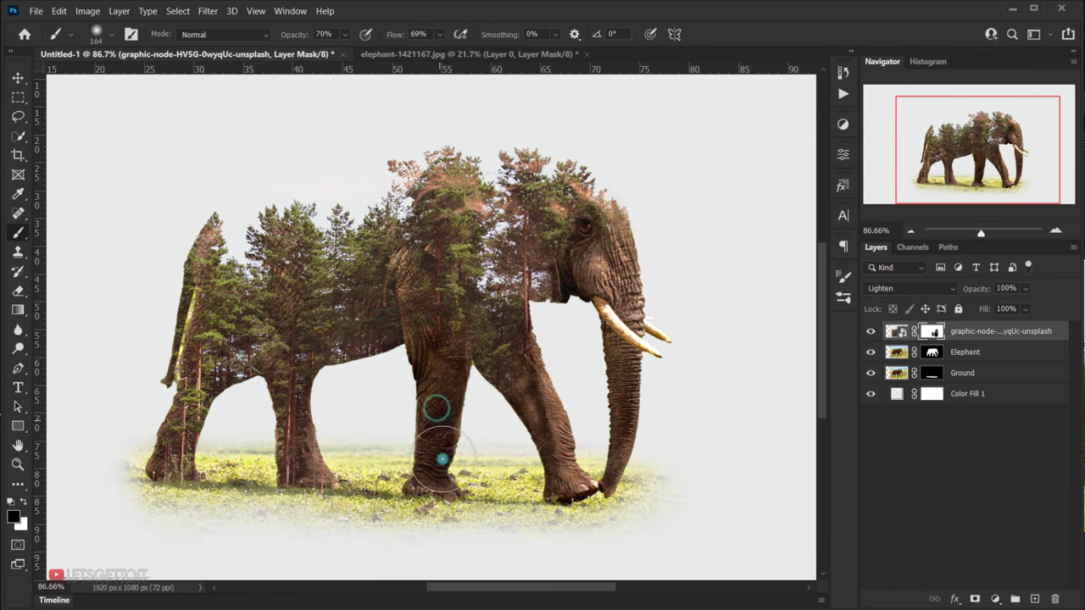
# Paint black on the forest mask with a size 41 brush along the foot of the rearmost leg.
pyautogui.scroll(3, 296, 493)
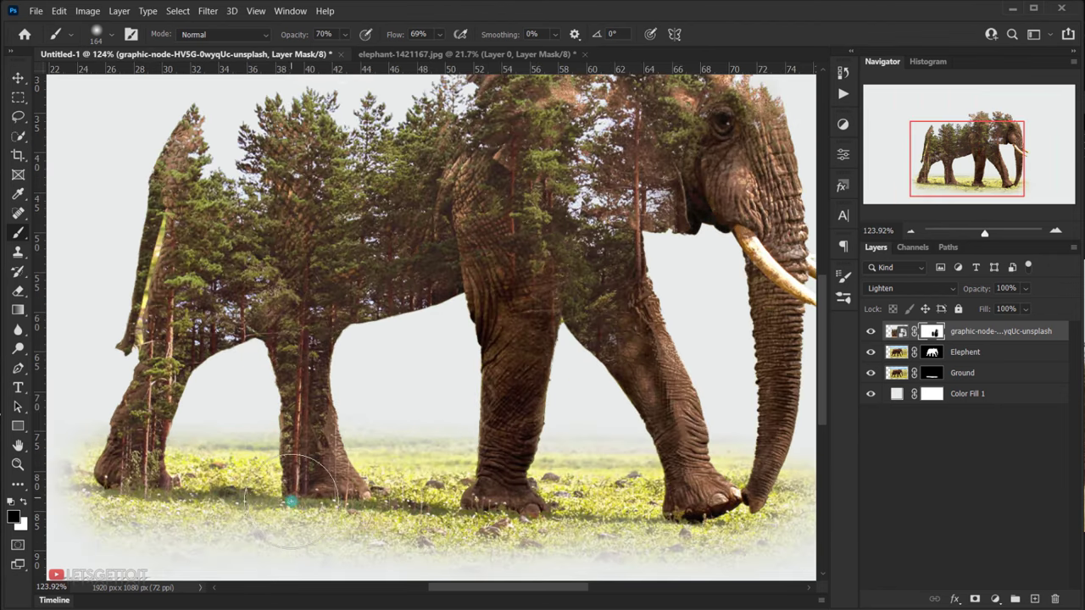
pyautogui.moveTo(133, 449); pyautogui.dragTo(212, 422)
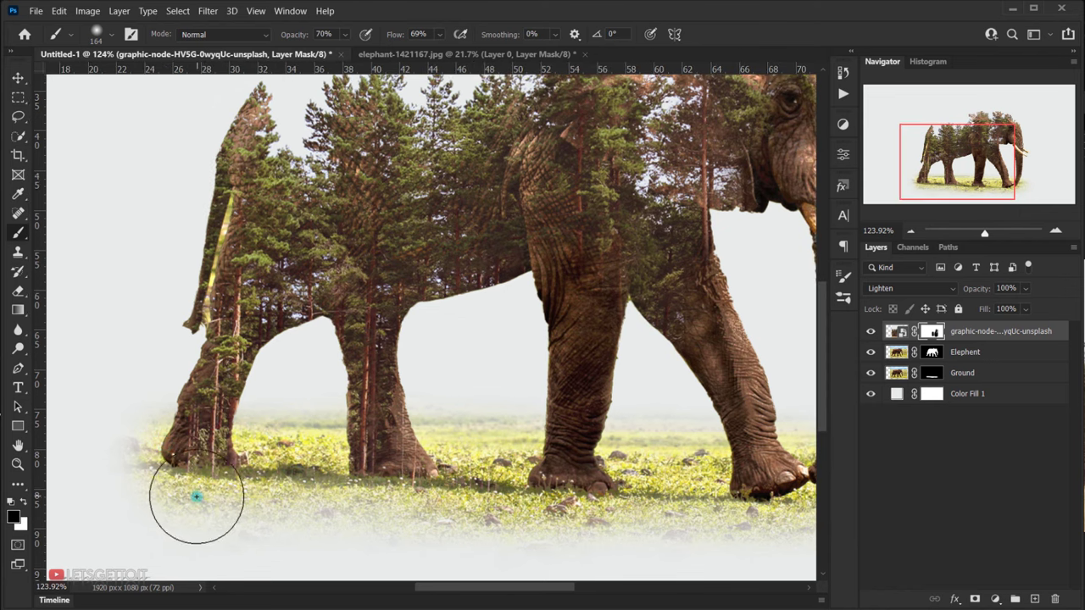
pyautogui.keyDown('alt'); pyautogui.rightClick(211, 485); pyautogui.keyUp('alt')
pyautogui.moveTo(184, 471); pyautogui.dragTo(240, 473)
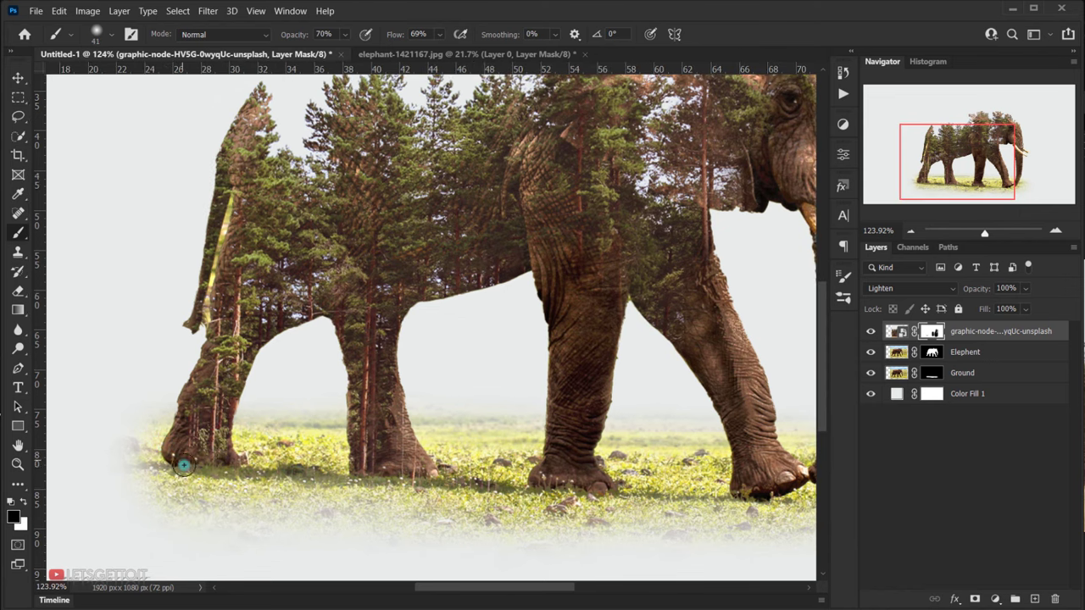
pyautogui.moveTo(180, 451)
pyautogui.mouseDown()
pyautogui.moveTo(171, 415)
pyautogui.moveTo(181, 370)
pyautogui.moveTo(172, 368)
pyautogui.moveTo(175, 423)
pyautogui.moveTo(213, 402)
pyautogui.moveTo(221, 363)
pyautogui.moveTo(216, 399)
pyautogui.moveTo(229, 339)
pyautogui.mouseUp()
# Reveal both hind feet with a size 117 black brush on the forest mask, then touch up the rearmost leg with white.
pyautogui.press('x')
pyautogui.press('x')
pyautogui.moveTo(368, 480)
pyautogui.mouseDown()
pyautogui.moveTo(356, 438)
pyautogui.moveTo(351, 465)
pyautogui.moveTo(387, 480)
pyautogui.moveTo(373, 477)
pyautogui.moveTo(421, 480)
pyautogui.moveTo(433, 441)
pyautogui.moveTo(412, 483)
pyautogui.moveTo(356, 466)
pyautogui.moveTo(368, 483)
pyautogui.moveTo(387, 469)
pyautogui.moveTo(377, 489)
pyautogui.moveTo(383, 471)
pyautogui.mouseUp()
pyautogui.press('x')
pyautogui.press('x')
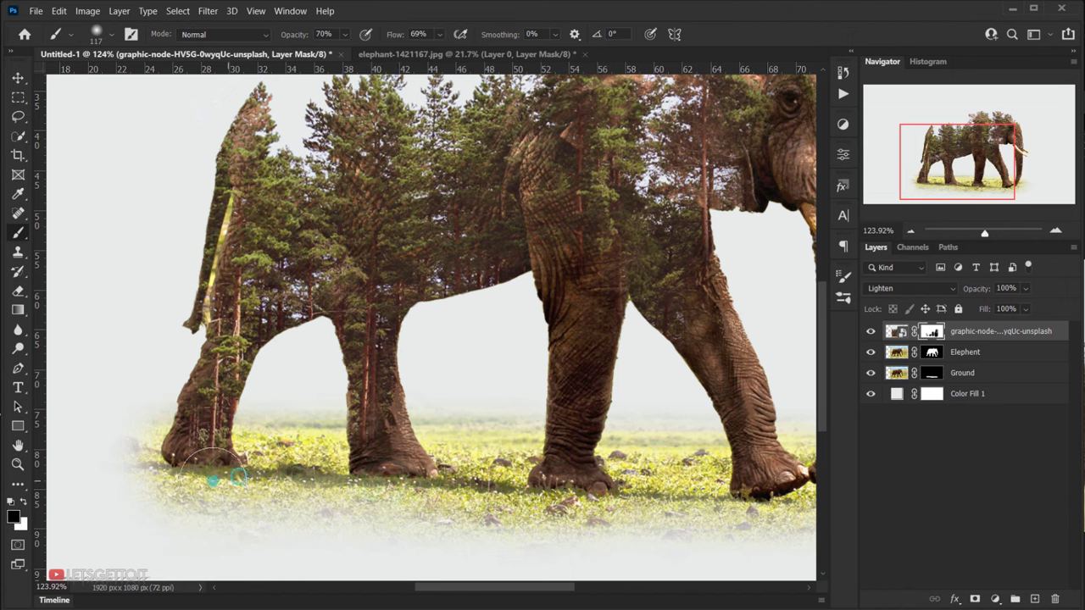
pyautogui.moveTo(218, 479)
pyautogui.mouseDown()
pyautogui.moveTo(206, 499)
pyautogui.moveTo(200, 490)
pyautogui.mouseUp()
pyautogui.press('x')
pyautogui.click(208, 392)
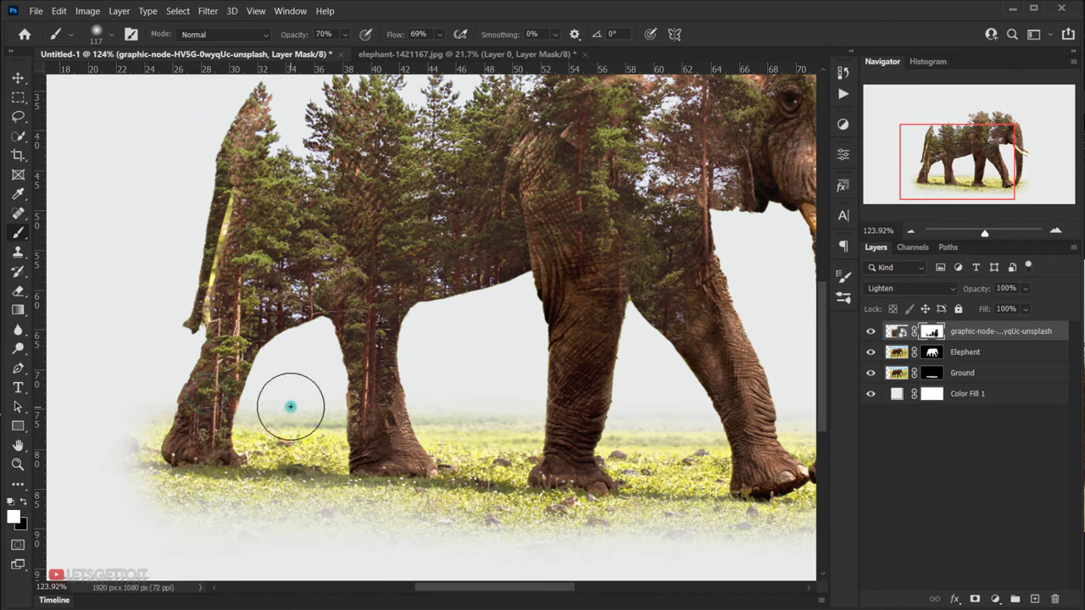
# Examine the blend between the forest and the elephant's skin at several magnifications.
pyautogui.scroll(-7, 290, 408)
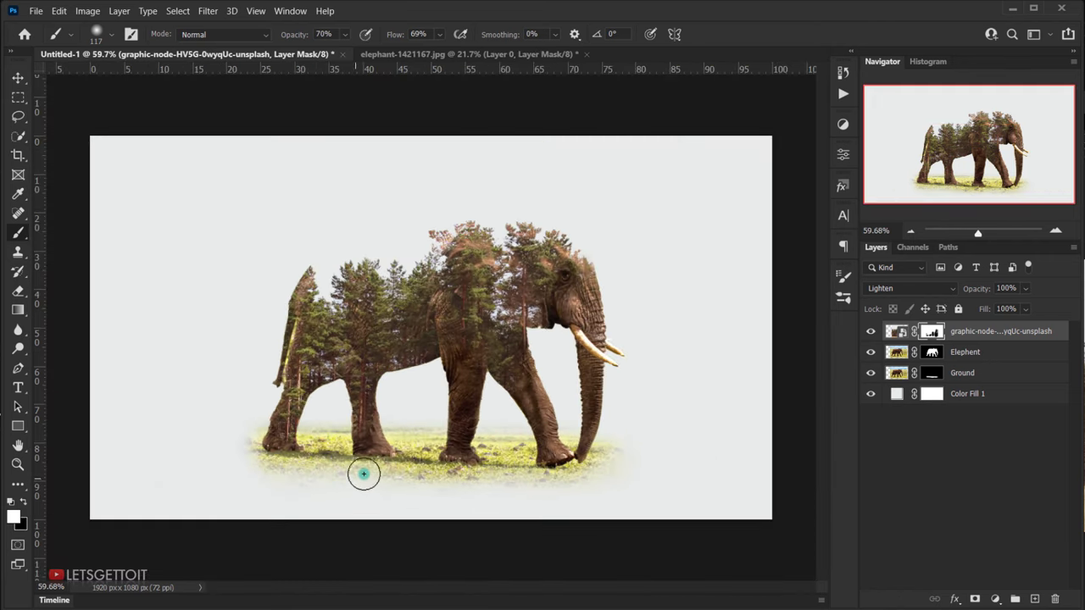
pyautogui.scroll(3, 398, 401)
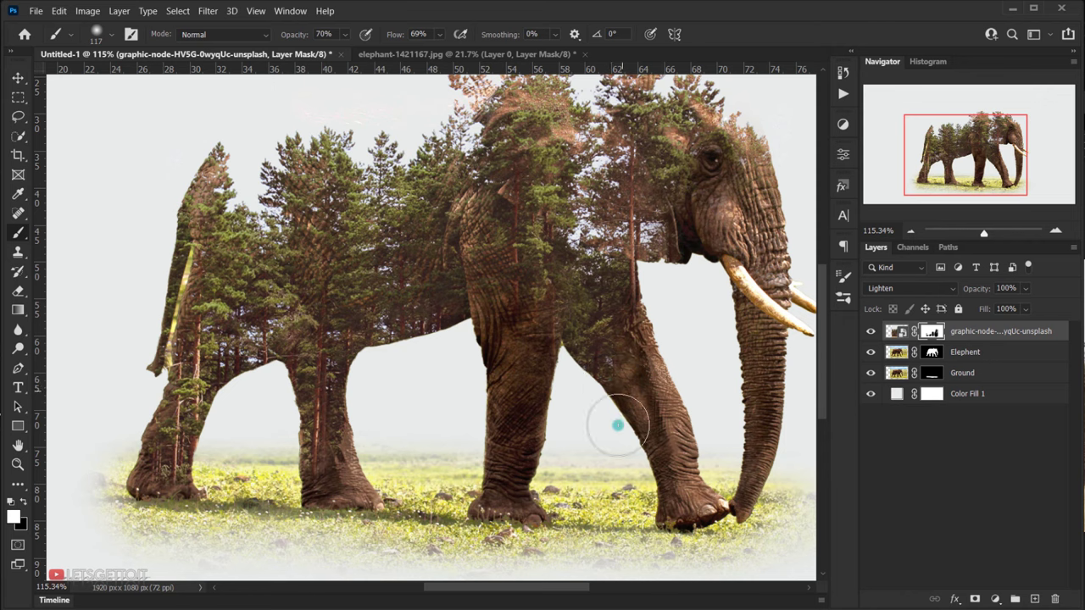
pyautogui.scroll(-2, 578, 433)
pyautogui.scroll(1, 590, 405)
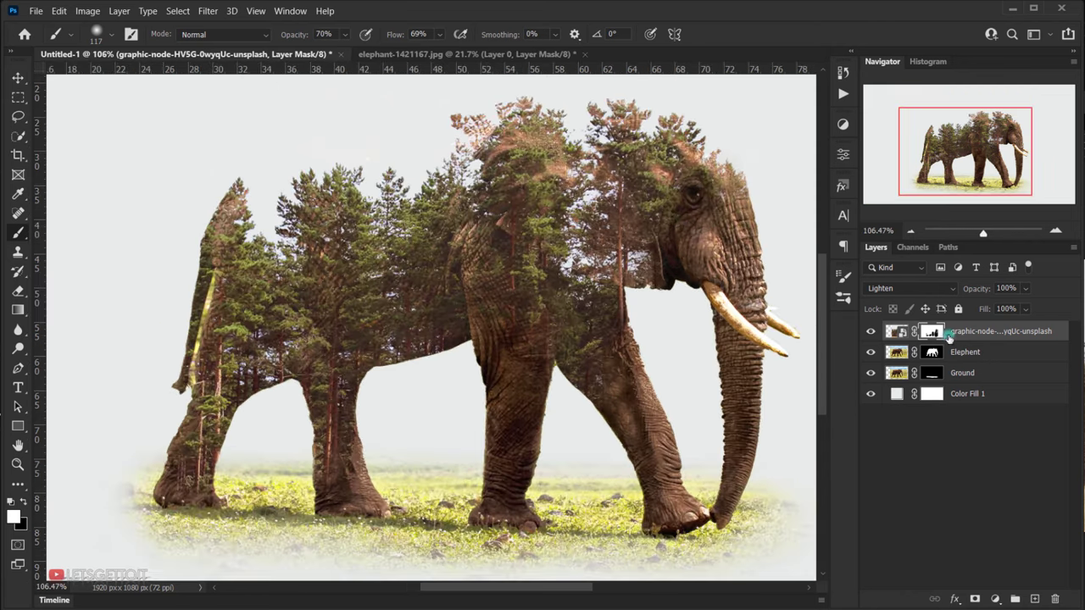
pyautogui.scroll(-1, 417, 187)
pyautogui.scroll(-1, 449, 178)
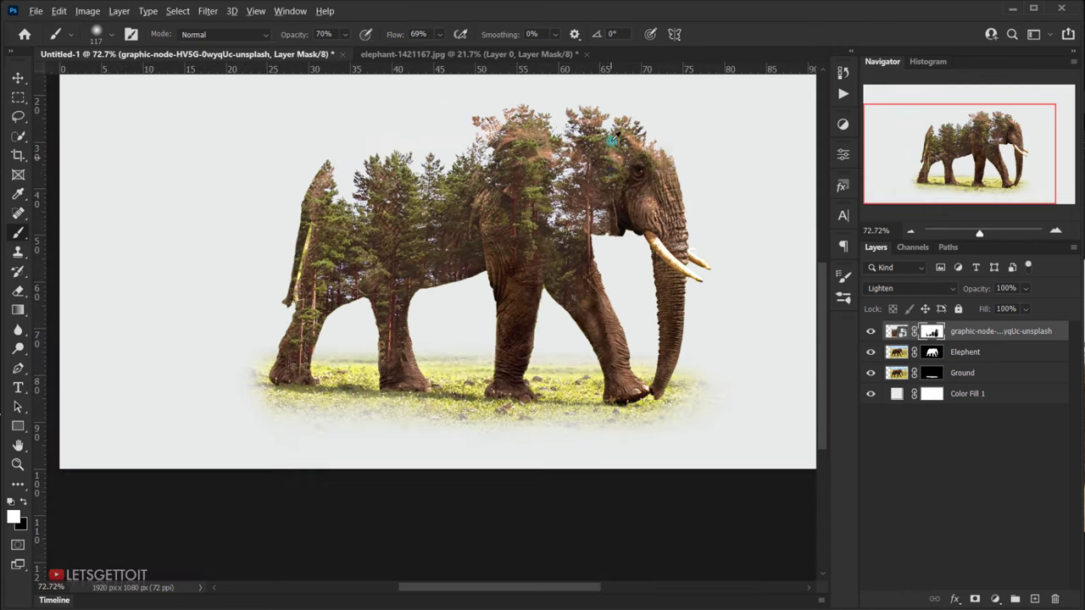
# Try the Normal blend mode on the forest layer and set it back to Lighten.
pyautogui.scroll(3, 487, 169)
pyautogui.moveTo(483, 155); pyautogui.dragTo(468, 211)
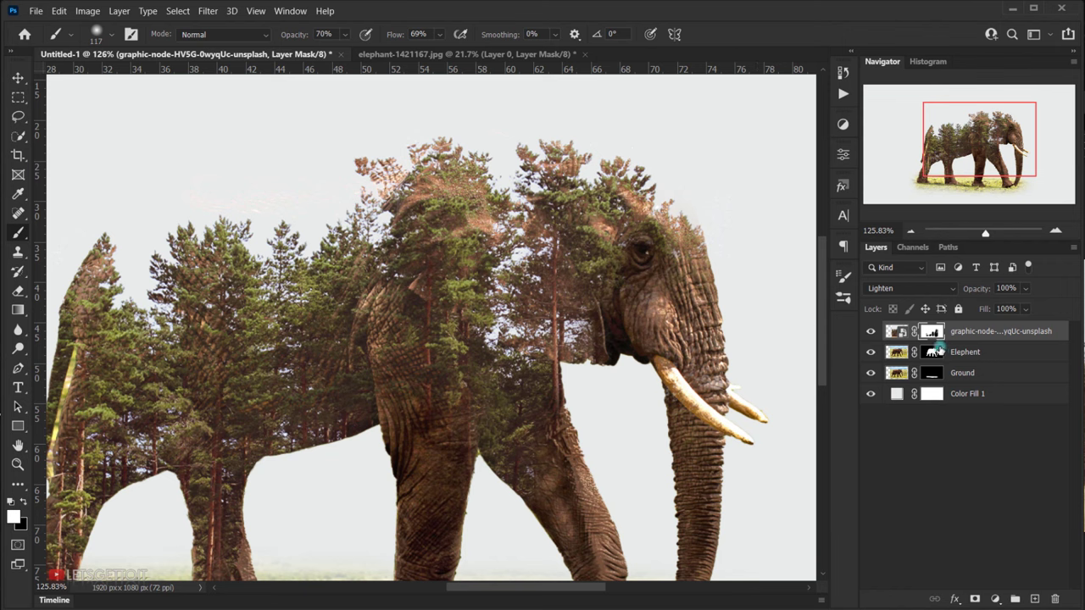
pyautogui.click(902, 291)
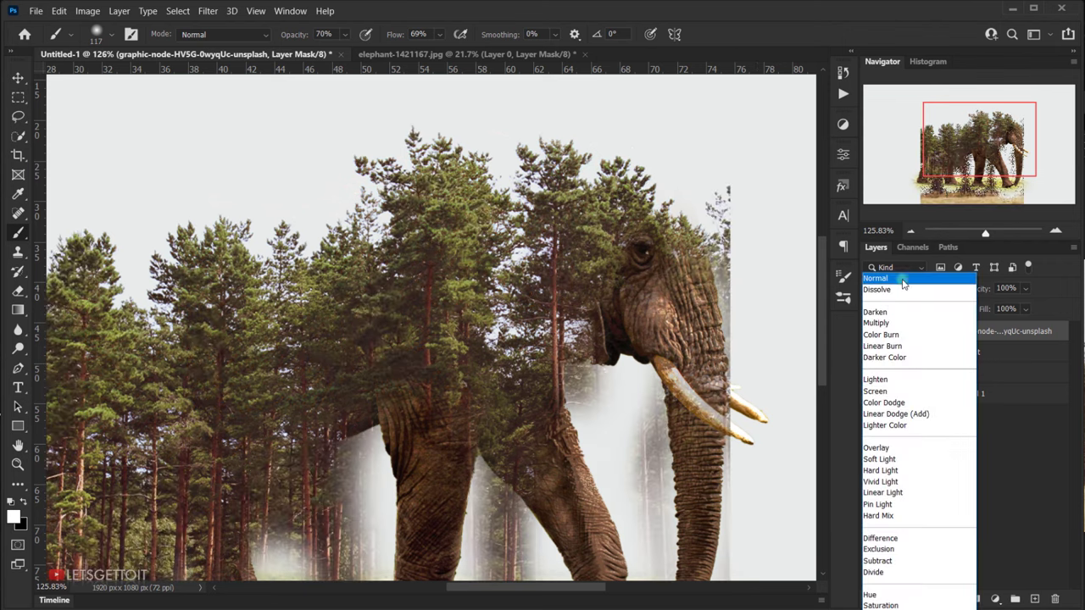
pyautogui.click(905, 280)
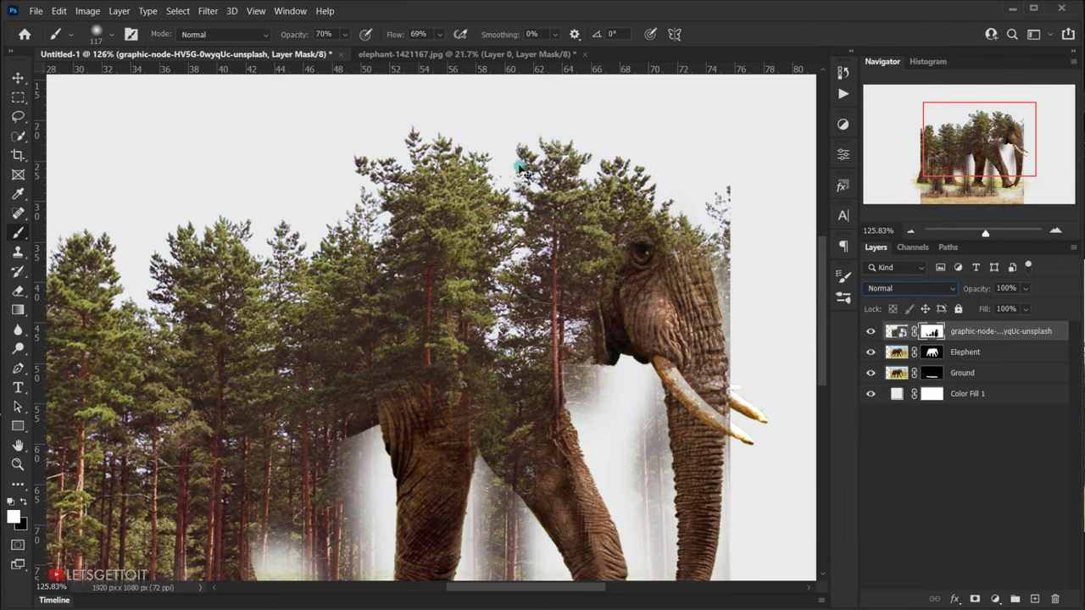
pyautogui.click(901, 291)
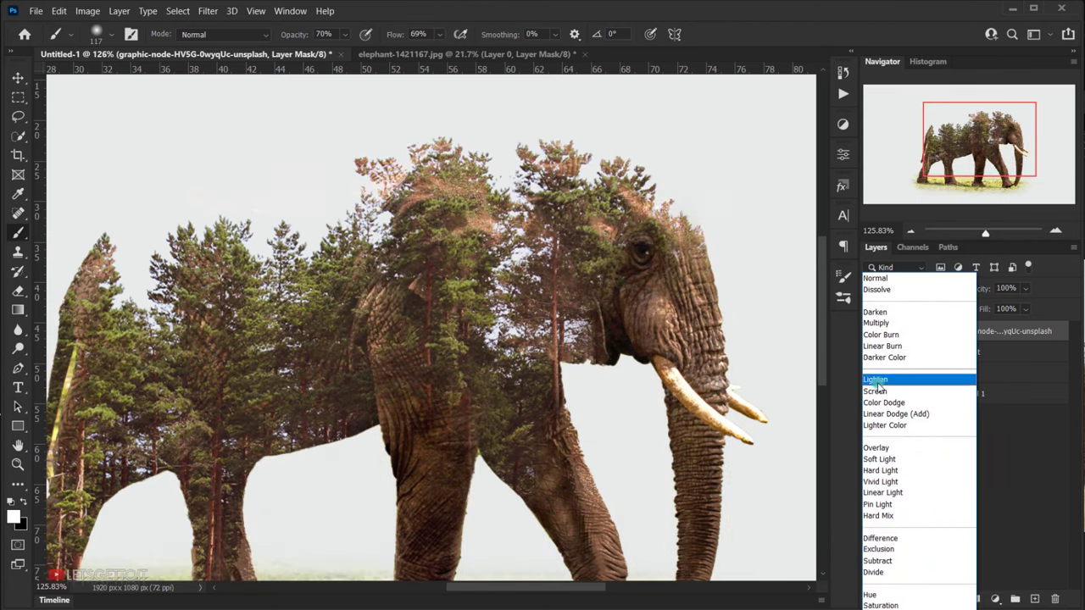
pyautogui.click(877, 379)
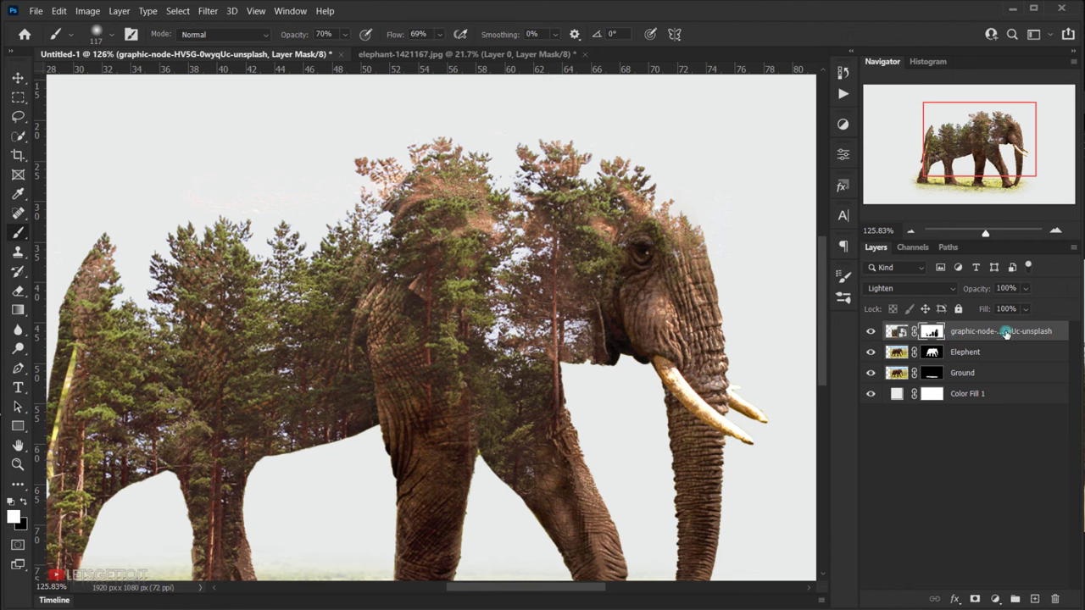
# Duplicate the forest layer and set the copy's blend mode to Normal.
pyautogui.hotkey('ctrl', 'j')
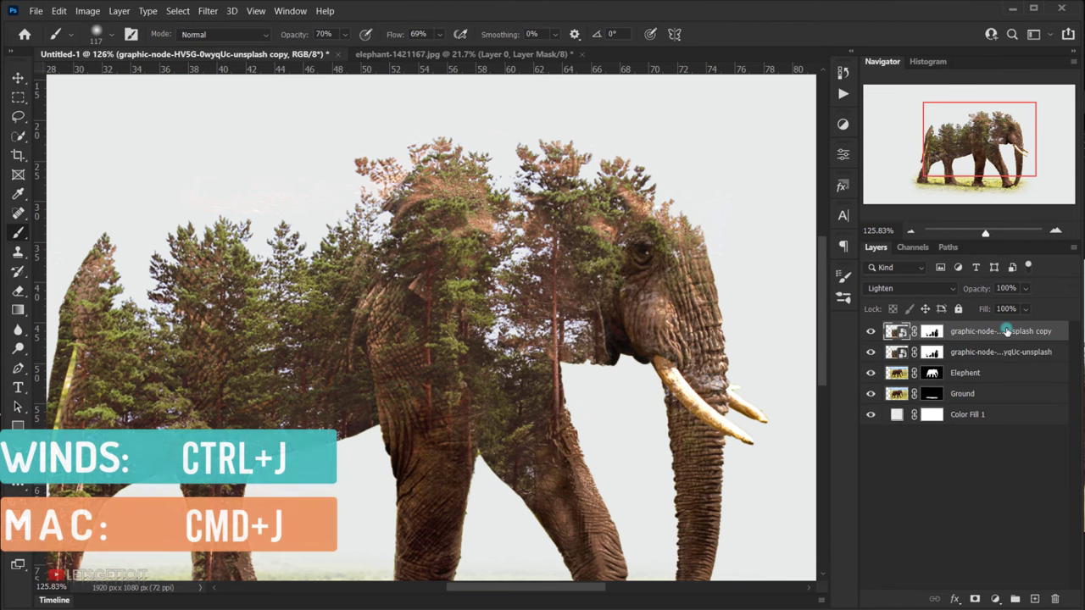
pyautogui.click(925, 290)
pyautogui.click(917, 282)
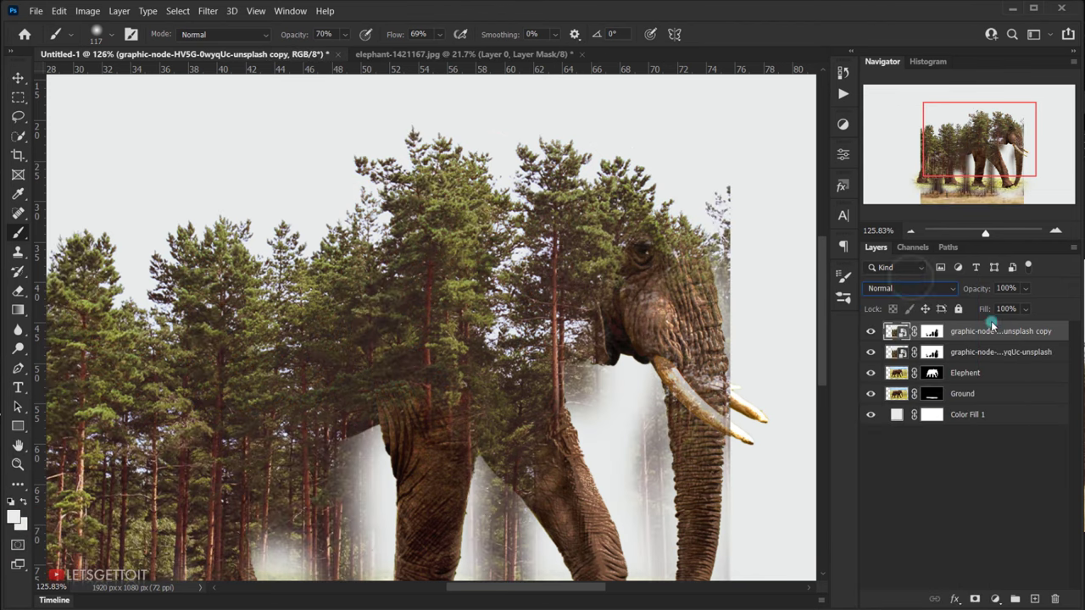
# Fill the forest copy's layer mask with black in Normal mode at 100% opacity.
pyautogui.click(933, 332)
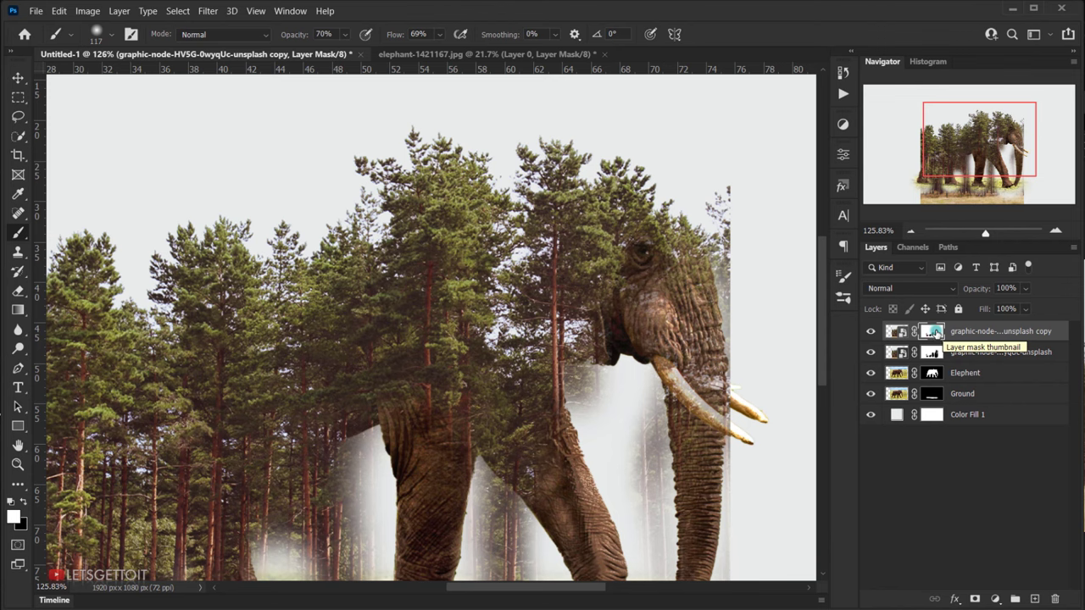
pyautogui.click(53, 12)
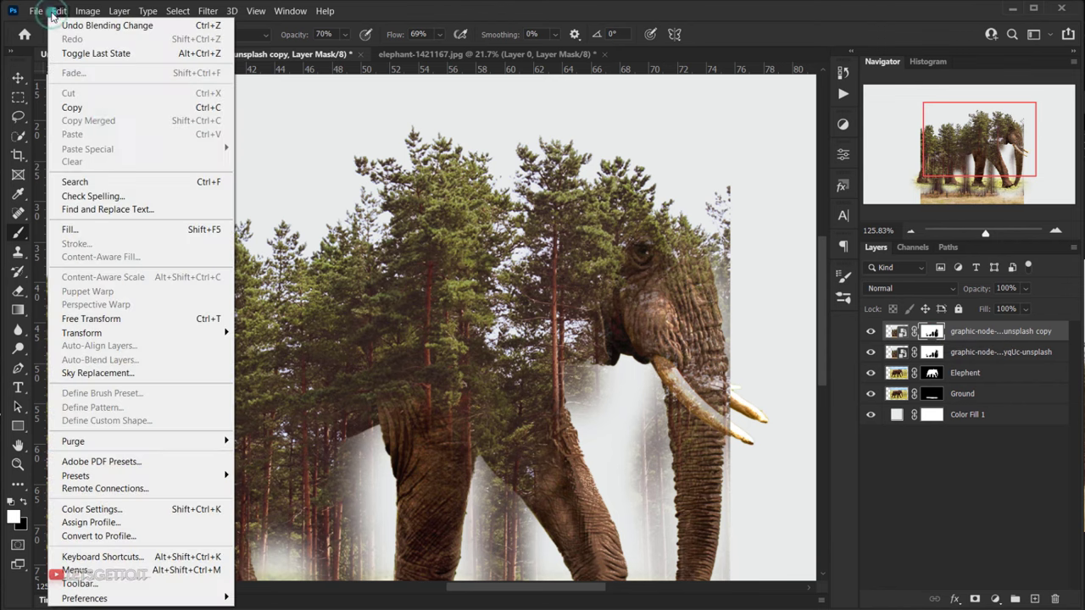
pyautogui.click(98, 229)
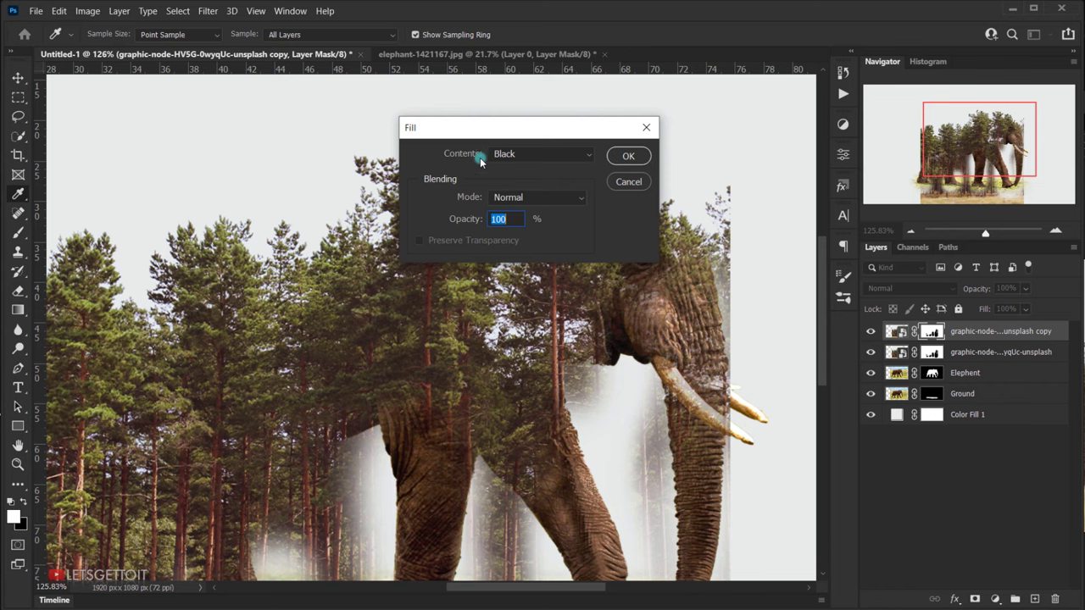
pyautogui.click(620, 162)
pyautogui.press('b')
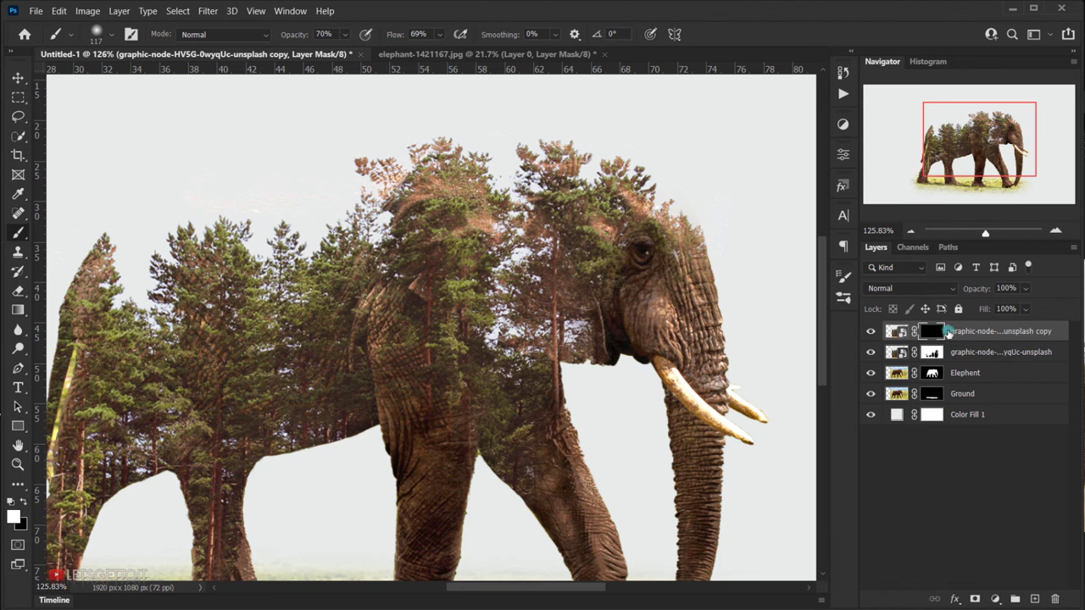
# Set the forest copy's blend mode to Darken and check its effect by disabling and re-enabling the mask.
pyautogui.click(895, 289)
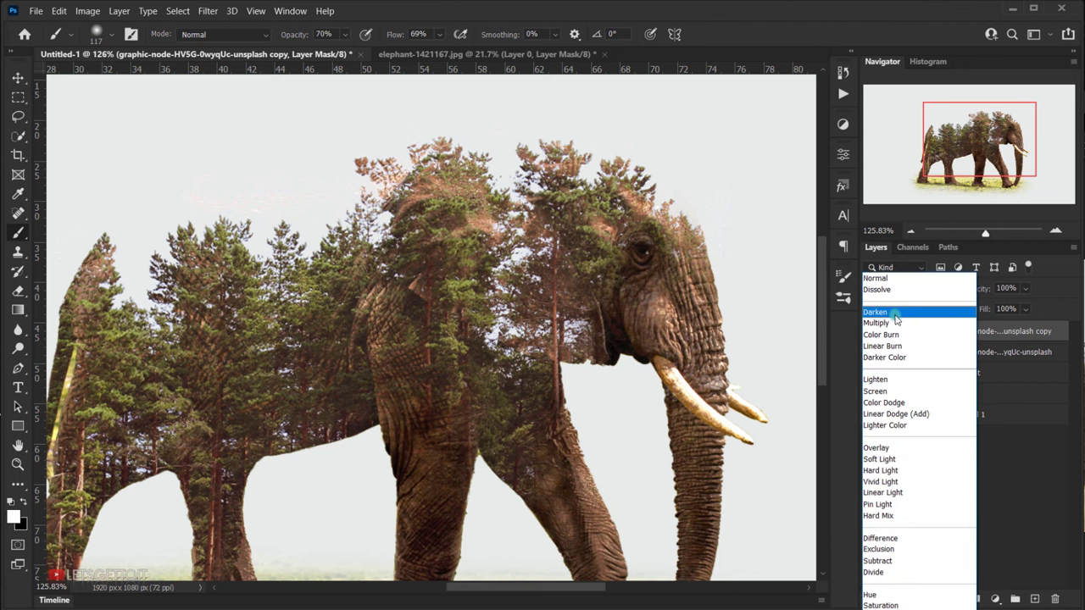
pyautogui.click(894, 312)
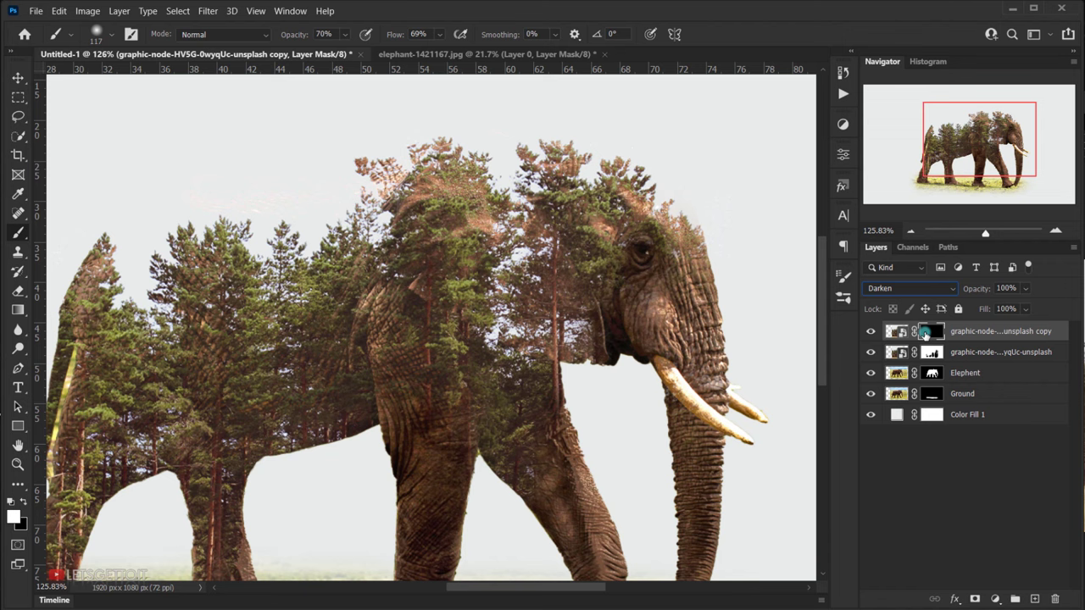
pyautogui.keyDown('shift'); pyautogui.click(925, 333); pyautogui.keyUp('shift')
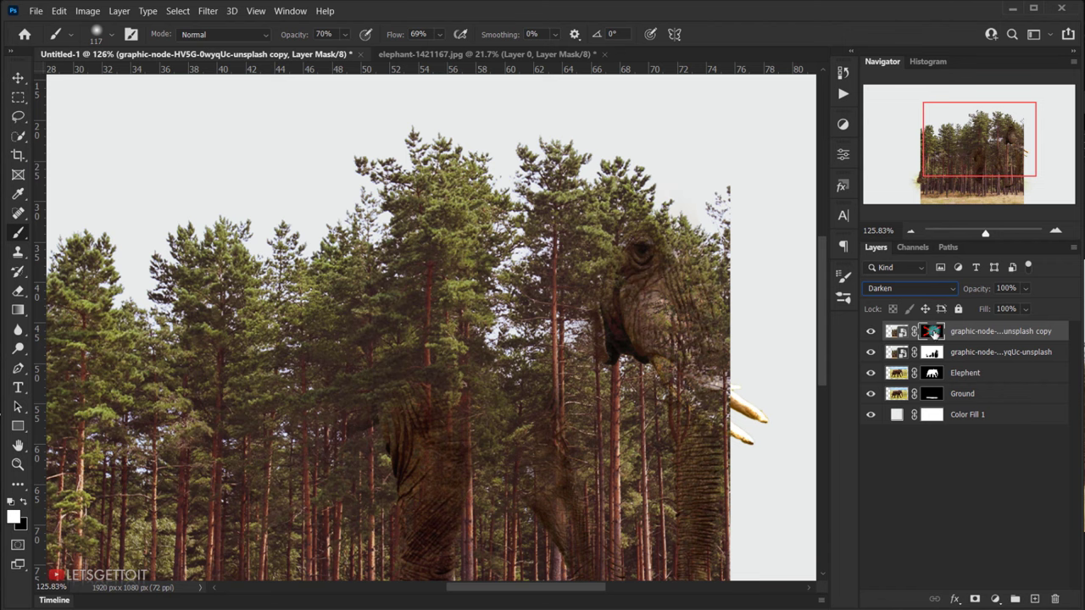
pyautogui.keyDown('shift'); pyautogui.click(931, 334); pyautogui.keyUp('shift')
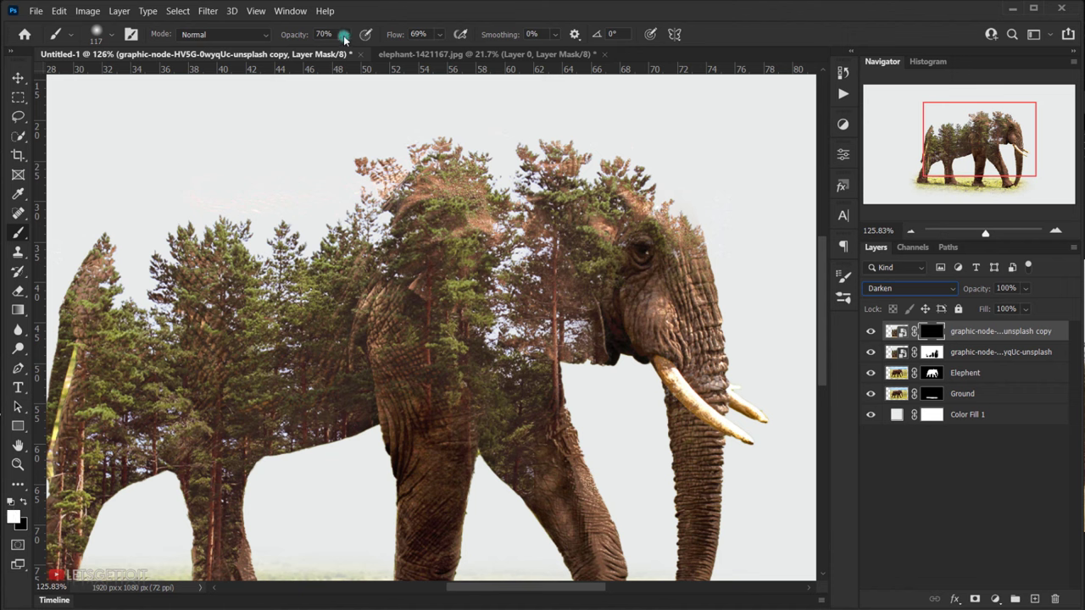
# Paint white on the forest copy's mask along the treetops over the elephant's back, and undo the last stroke near the tail.
pyautogui.keyDown('alt'); pyautogui.rightClick(436, 122); pyautogui.keyUp('alt')
pyautogui.moveTo(425, 135)
pyautogui.mouseDown()
pyautogui.moveTo(470, 144)
pyautogui.moveTo(421, 129)
pyautogui.moveTo(510, 136)
pyautogui.moveTo(562, 123)
pyautogui.moveTo(571, 127)
pyautogui.moveTo(549, 131)
pyautogui.moveTo(608, 135)
pyautogui.moveTo(633, 156)
pyautogui.moveTo(589, 136)
pyautogui.moveTo(403, 161)
pyautogui.moveTo(435, 159)
pyautogui.moveTo(388, 155)
pyautogui.moveTo(371, 158)
pyautogui.moveTo(373, 176)
pyautogui.moveTo(356, 172)
pyautogui.moveTo(322, 194)
pyautogui.moveTo(250, 188)
pyautogui.moveTo(220, 209)
pyautogui.moveTo(198, 208)
pyautogui.moveTo(227, 217)
pyautogui.mouseUp()
pyautogui.keyDown('alt'); pyautogui.rightClick(424, 157); pyautogui.keyUp('alt')
pyautogui.scroll(-3, 246, 215)
pyautogui.moveTo(144, 208)
pyautogui.mouseDown()
pyautogui.moveTo(168, 232)
pyautogui.moveTo(104, 213)
pyautogui.moveTo(121, 211)
pyautogui.moveTo(101, 249)
pyautogui.moveTo(143, 223)
pyautogui.mouseUp()
pyautogui.keyDown('alt'); pyautogui.rightClick(121, 214); pyautogui.keyUp('alt')
pyautogui.hotkey('ctrl', 'z')
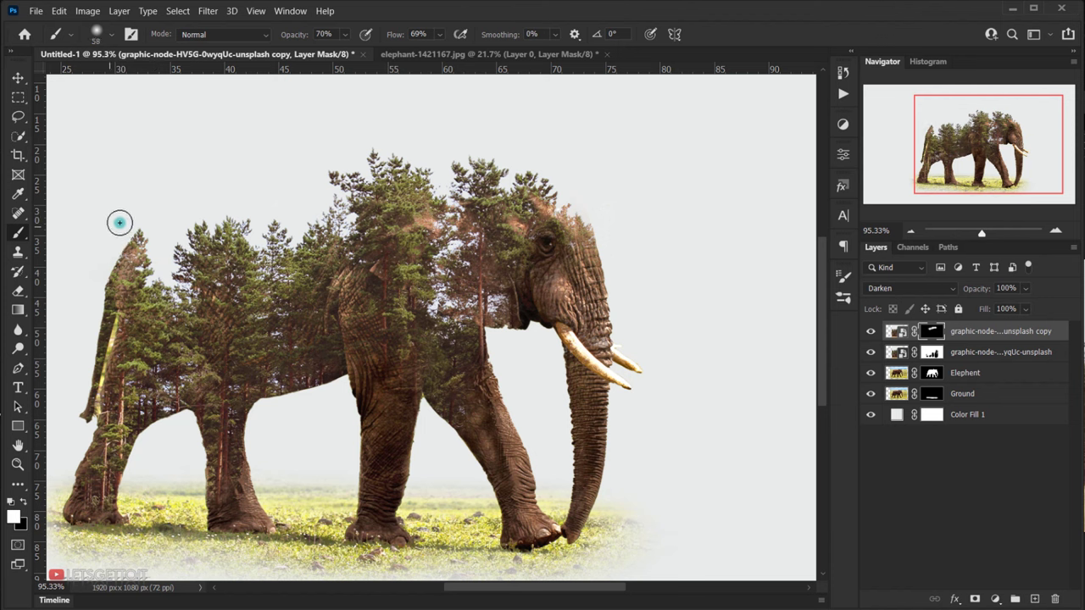
# Touch up the forest copy's mask over the tree-covered back with a size 166 brush.
pyautogui.press('x')
pyautogui.scroll(-4, 201, 237)
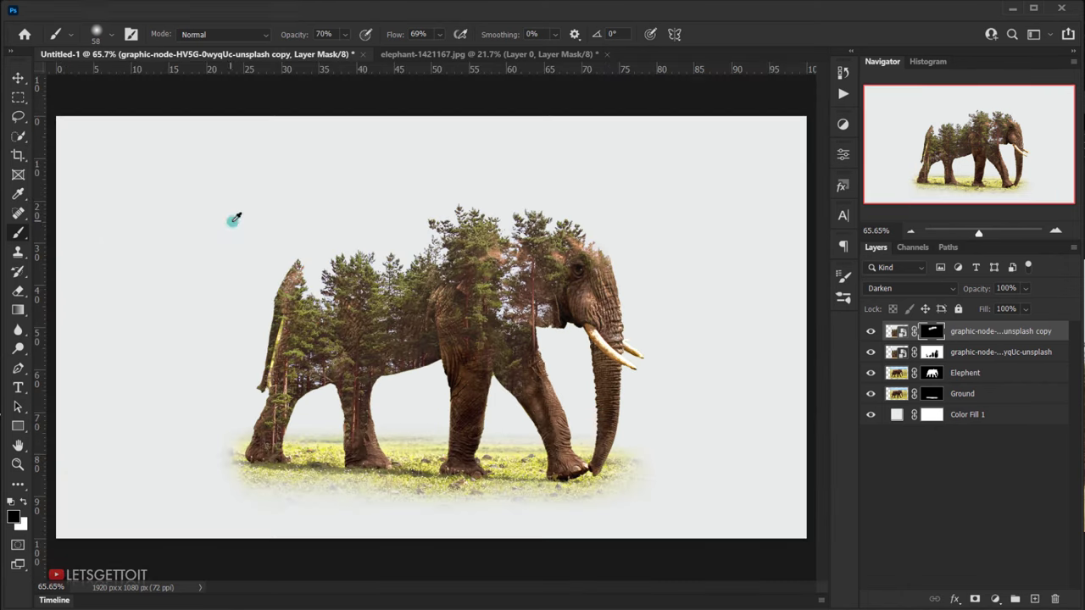
pyautogui.keyDown('alt'); pyautogui.rightClick(245, 222); pyautogui.keyUp('alt')
pyautogui.scroll(4, 413, 249)
pyautogui.moveTo(526, 245)
pyautogui.mouseDown()
pyautogui.moveTo(520, 235)
pyautogui.moveTo(518, 254)
pyautogui.moveTo(477, 280)
pyautogui.moveTo(416, 266)
pyautogui.moveTo(423, 277)
pyautogui.mouseUp()
pyautogui.press('x')
pyautogui.scroll(5, 423, 280)
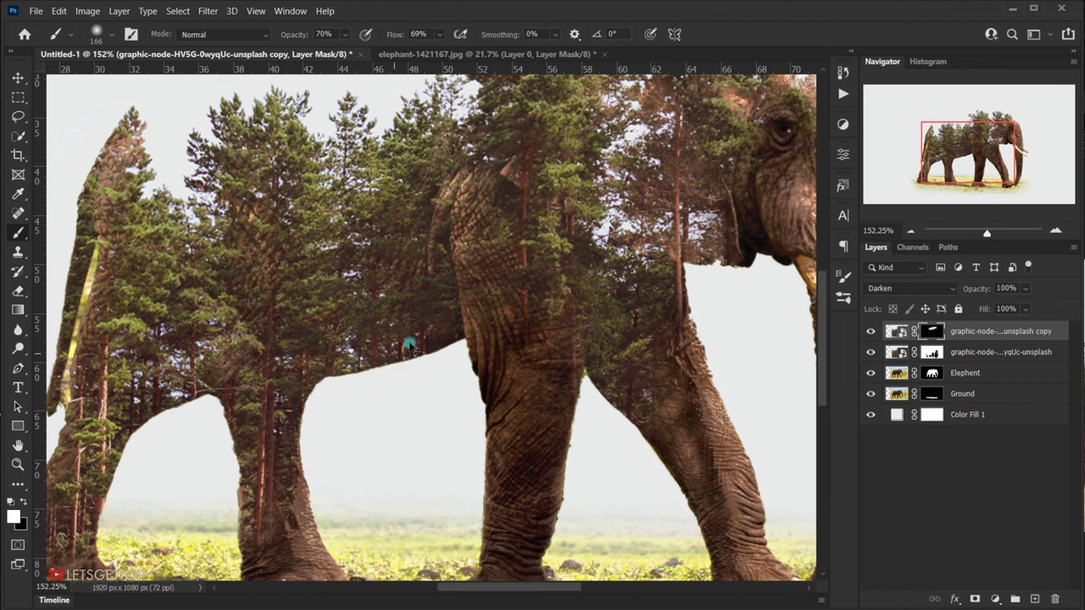
# Paint black on the original forest layer's mask with a size 89 brush to reveal skin along the belly.
pyautogui.click(993, 360)
pyautogui.click(921, 354)
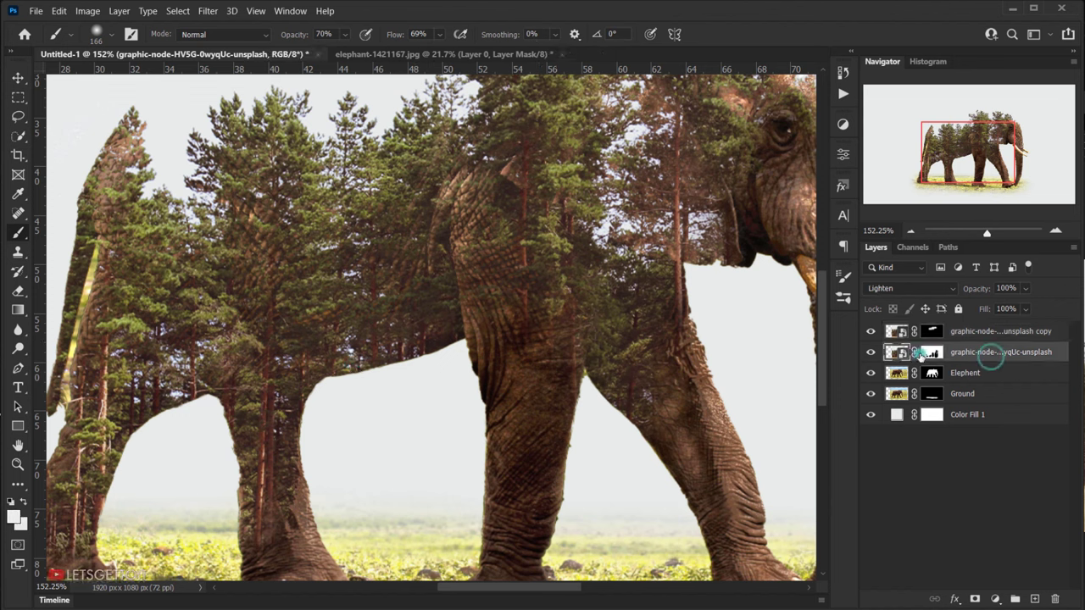
pyautogui.click(932, 354)
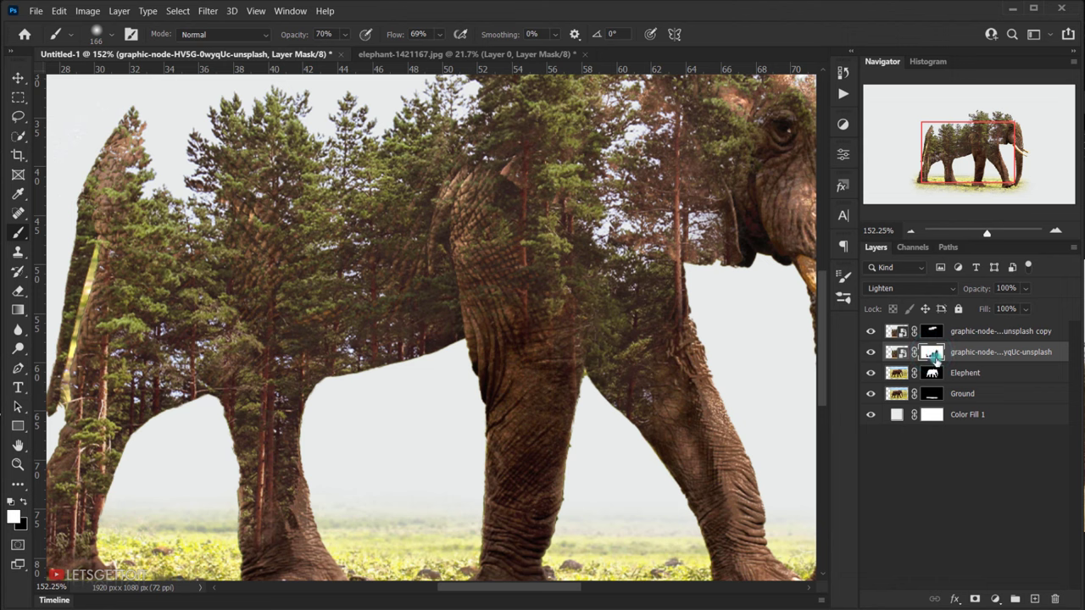
pyautogui.moveTo(416, 371); pyautogui.dragTo(367, 372)
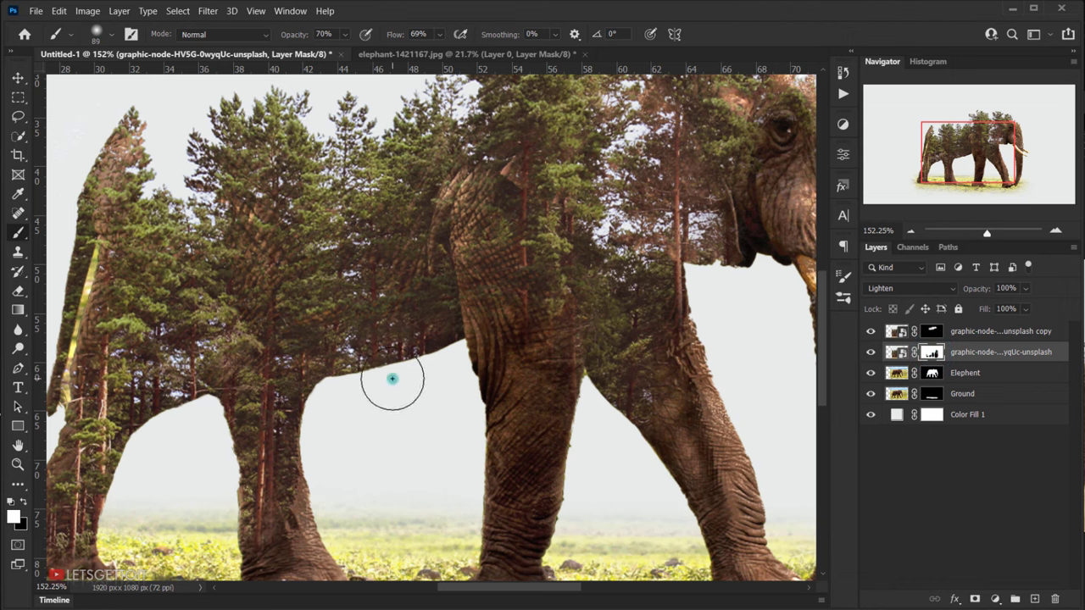
pyautogui.press('x')
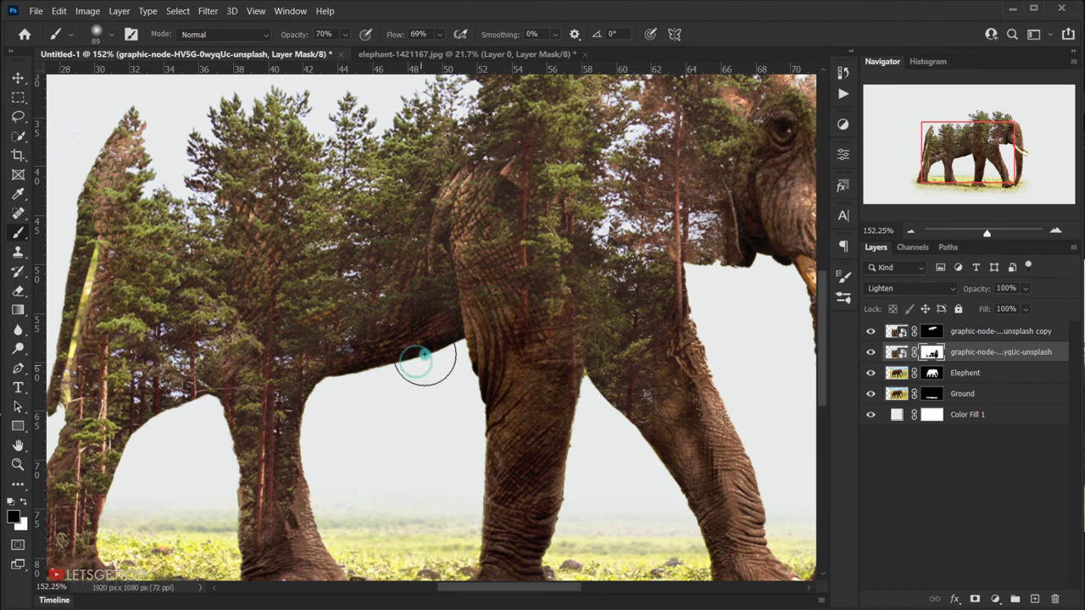
# Reveal the skin behind the front leg and along its rear edge with a size 59 black brush on the forest mask.
pyautogui.keyDown('alt'); pyautogui.rightClick(422, 327); pyautogui.keyUp('alt')
pyautogui.moveTo(436, 283); pyautogui.dragTo(439, 315)
pyautogui.moveTo(444, 289)
pyautogui.mouseDown()
pyautogui.moveTo(446, 349)
pyautogui.moveTo(447, 252)
pyautogui.moveTo(431, 377)
pyautogui.moveTo(460, 266)
pyautogui.moveTo(444, 416)
pyautogui.mouseUp()
pyautogui.moveTo(473, 348); pyautogui.dragTo(476, 418)
pyautogui.moveTo(469, 460); pyautogui.dragTo(480, 489)
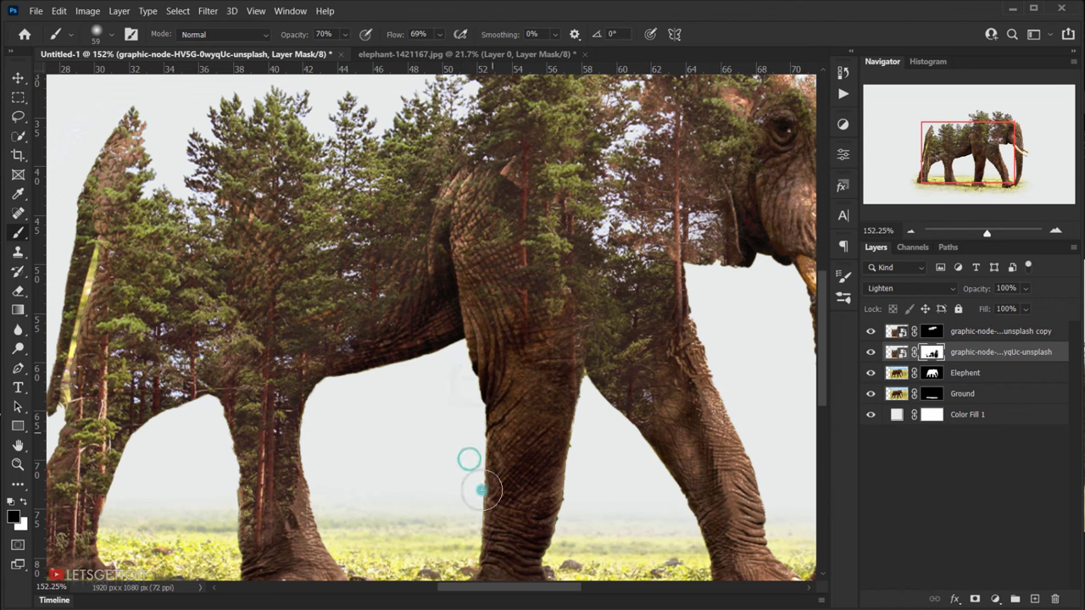
# Soften the blend on the flank with a size 209 brush on the forest mask, alternating white and black.
pyautogui.keyDown('alt'); pyautogui.rightClick(443, 396); pyautogui.keyUp('alt')
pyautogui.press('x')
pyautogui.click(421, 246)
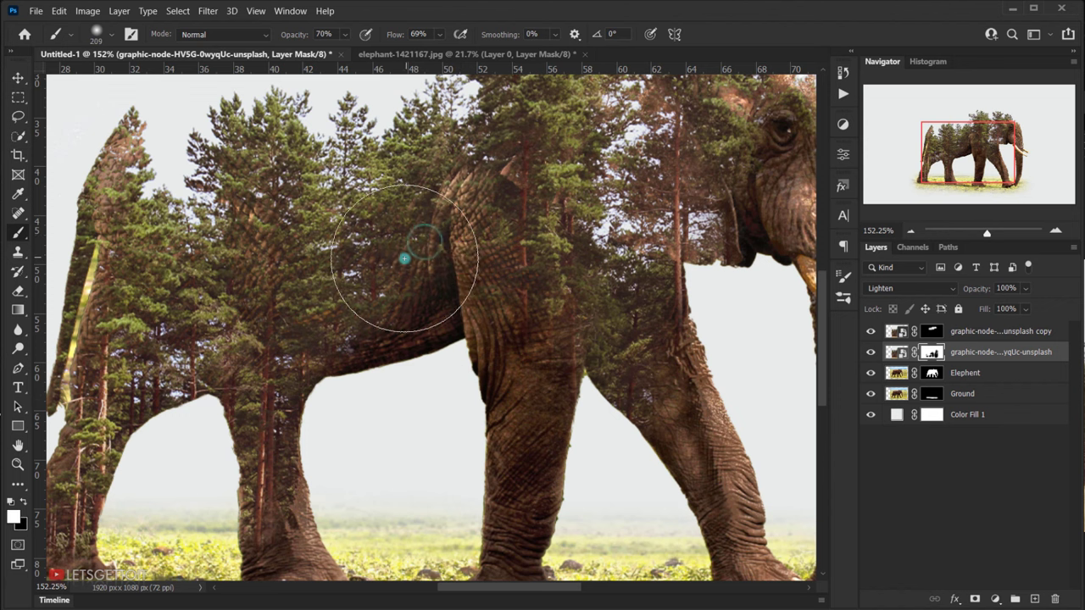
pyautogui.press('x')
pyautogui.click(438, 397)
pyautogui.click(408, 426)
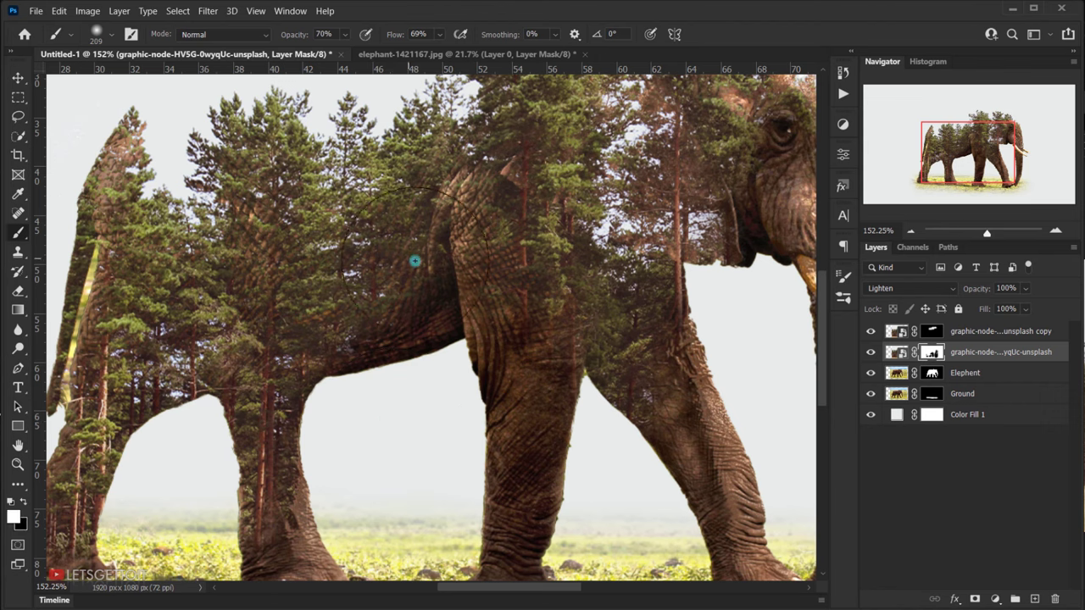
pyautogui.scroll(-5, 376, 433)
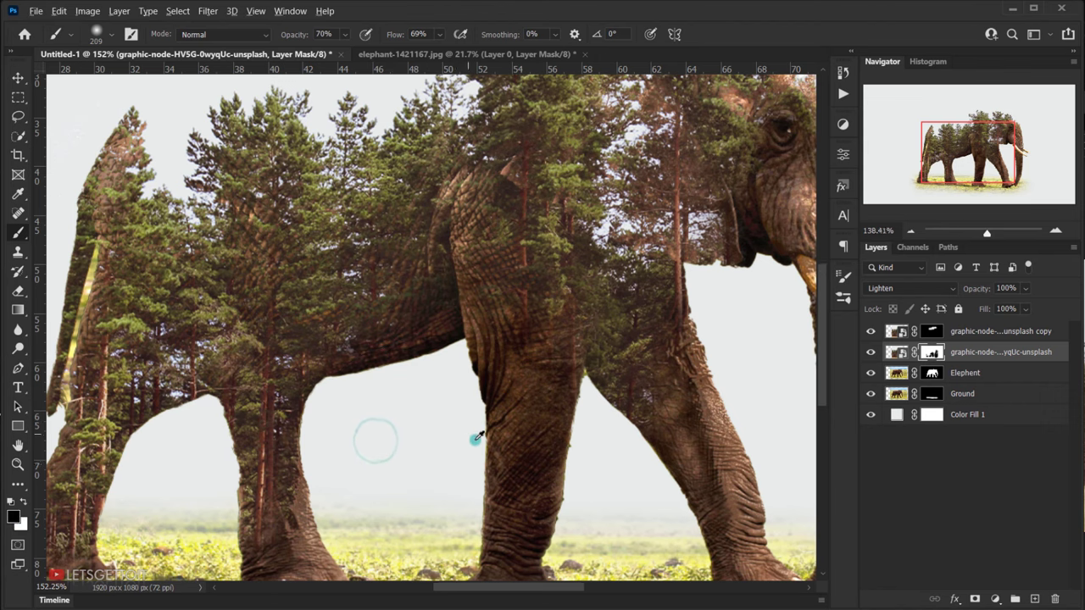
pyautogui.scroll(1, 692, 378)
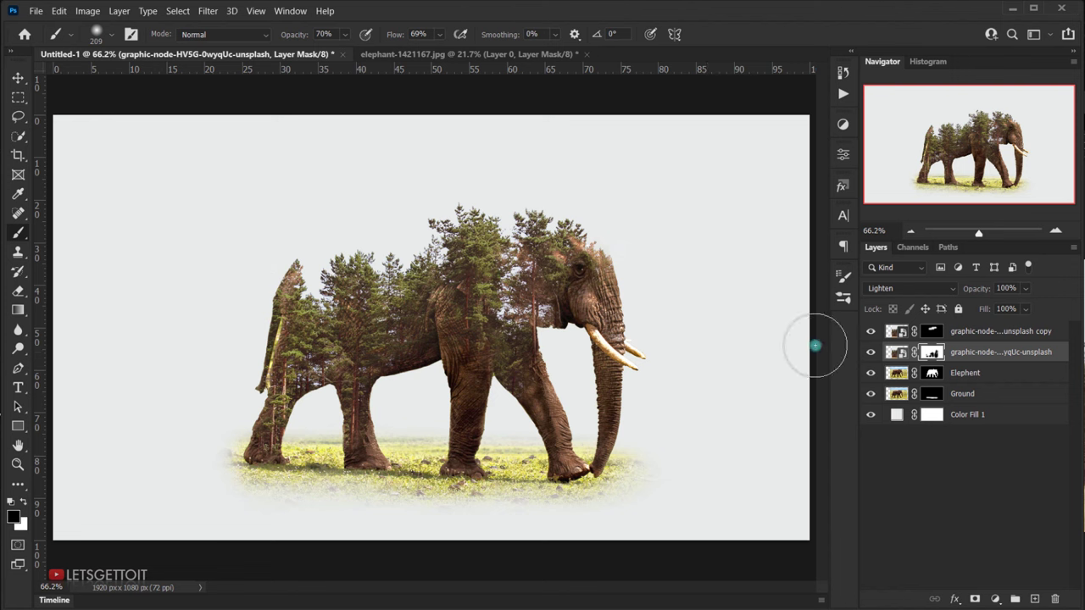
# Compare the composite with the original forest layer and the Elephant layer hidden and shown, and select the forest copy layer.
pyautogui.click(868, 354)
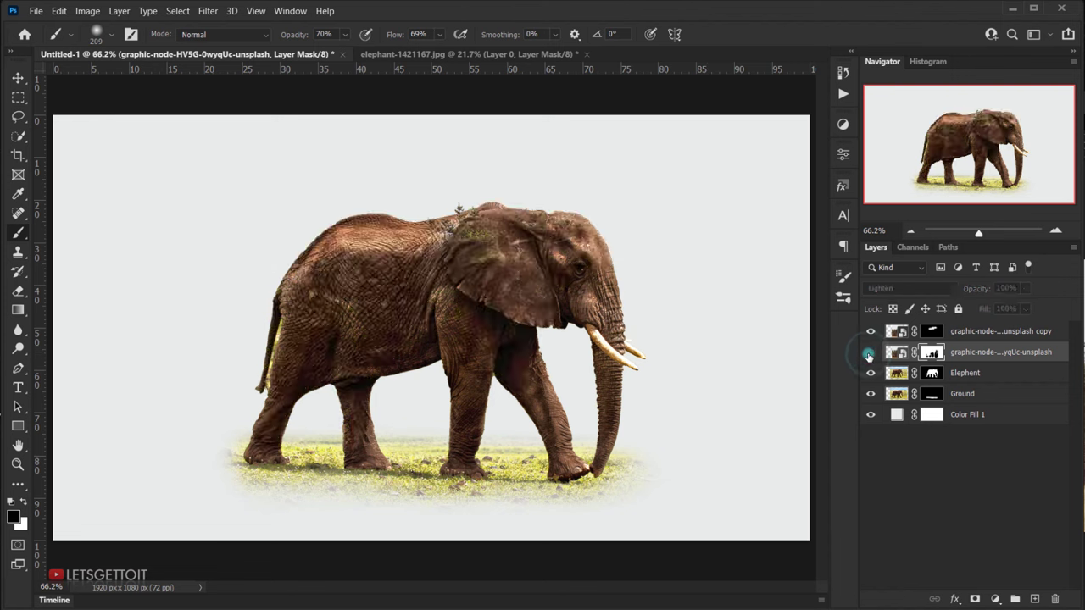
pyautogui.click(868, 353)
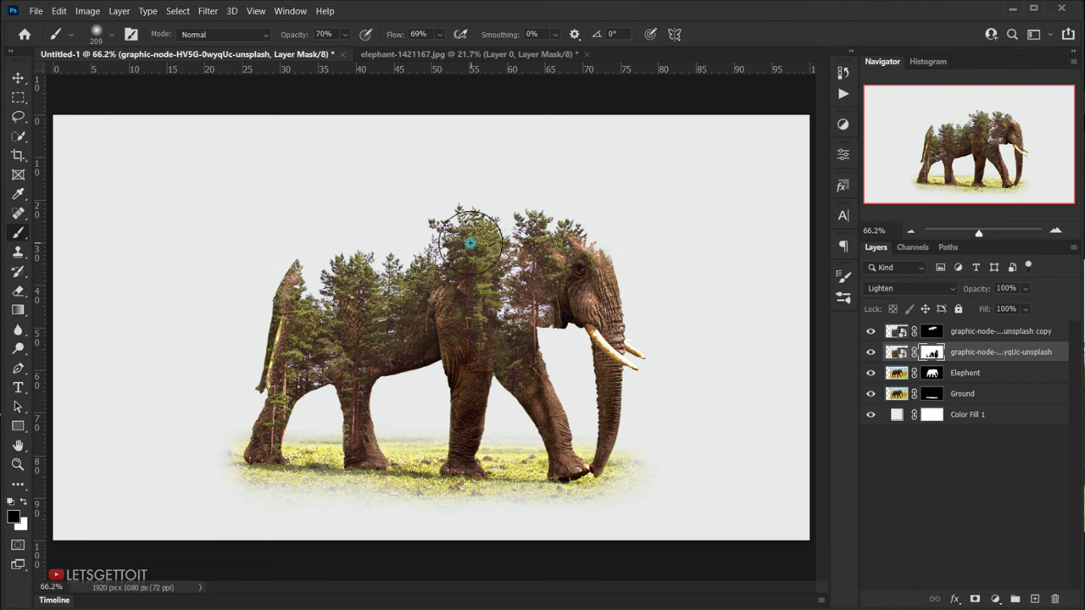
pyautogui.click(968, 332)
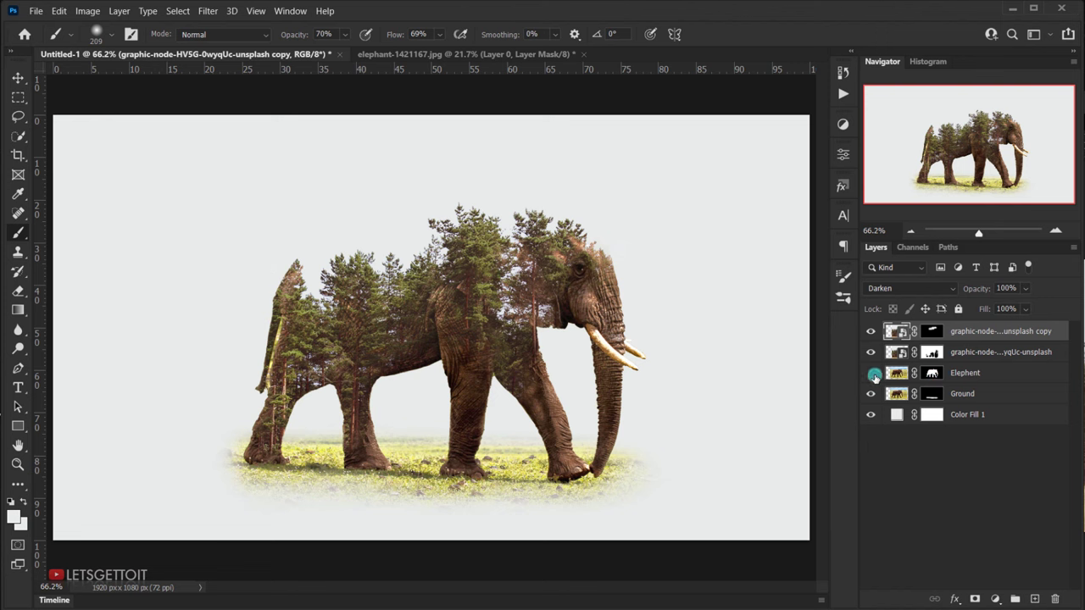
pyautogui.click(870, 374)
pyautogui.click(870, 374)
# Place pxfuel.com.jpg from the D.E_4 folder into the composite as the topmost layer at its default placement.
pyautogui.hotkey('alt', 'Tab')
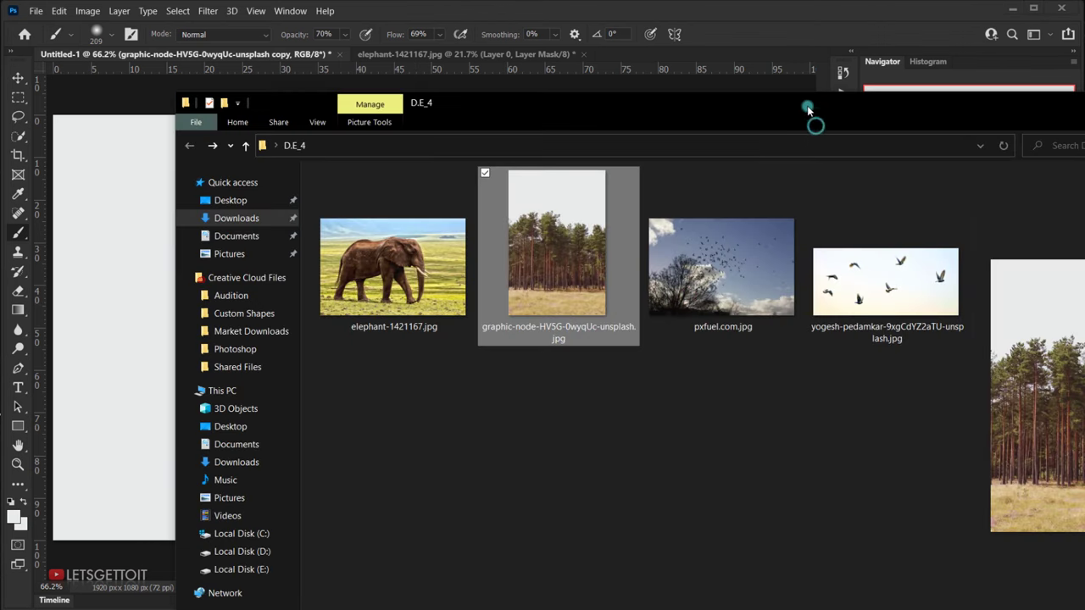
pyautogui.moveTo(758, 104); pyautogui.dragTo(803, 87)
pyautogui.click(799, 235)
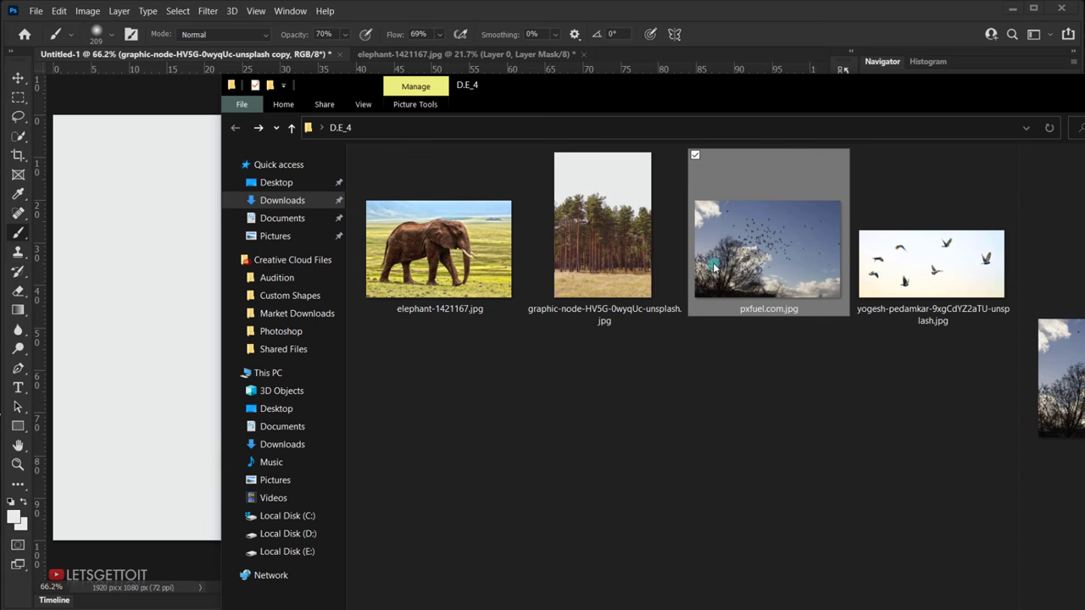
pyautogui.moveTo(763, 235); pyautogui.dragTo(186, 289)
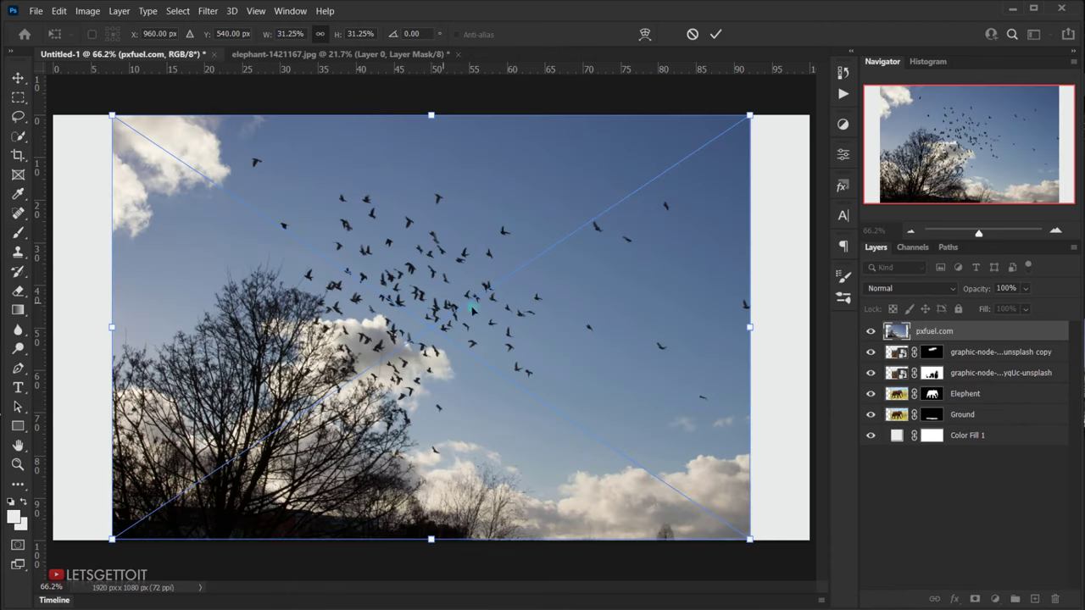
pyautogui.press('Return')
pyautogui.press('b')
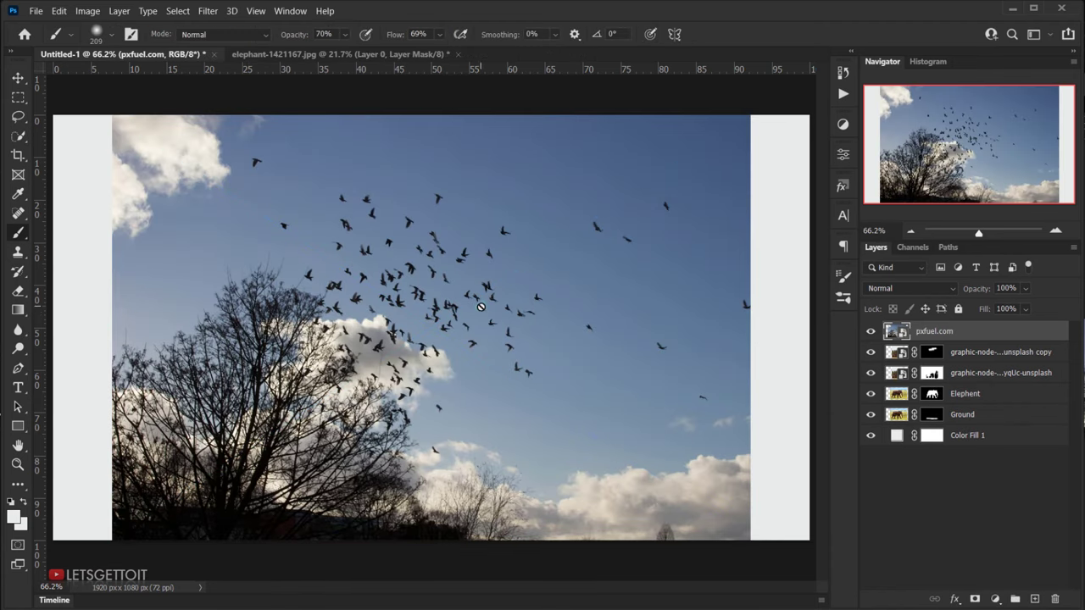
# Rasterize the pxfuel.com bird layer and desaturate it to black and white.
pyautogui.rightClick(979, 336)
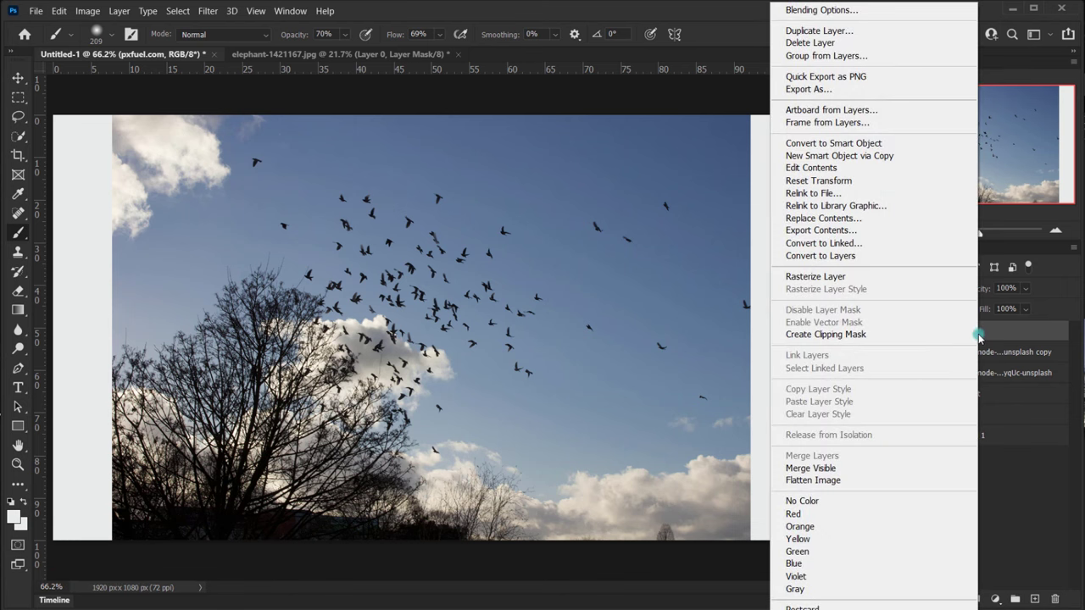
pyautogui.click(822, 280)
pyautogui.click(941, 342)
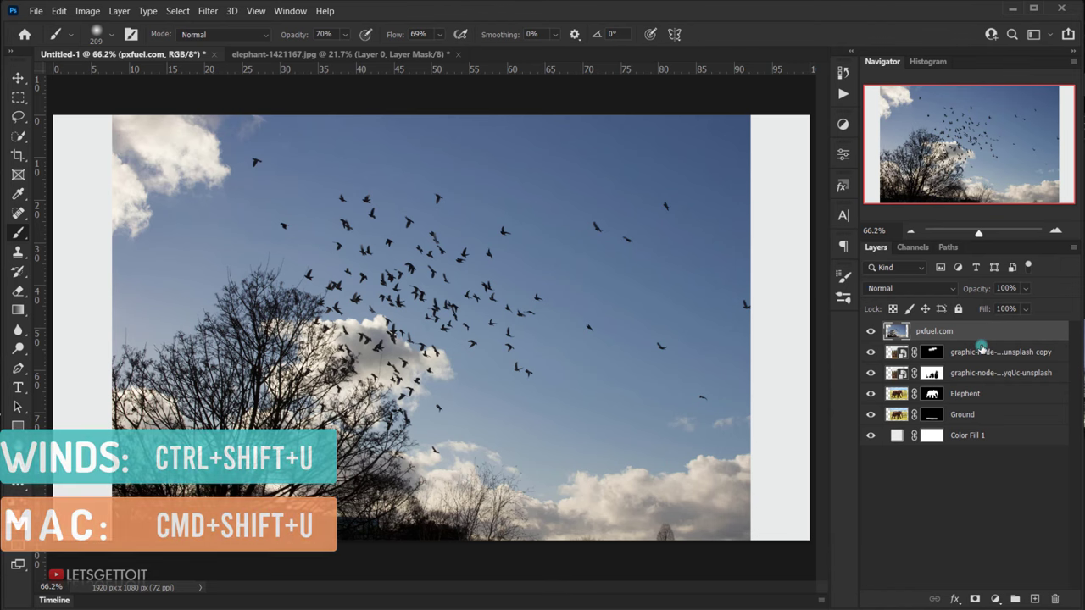
pyautogui.hotkey('ctrl', 'shift', 'u')
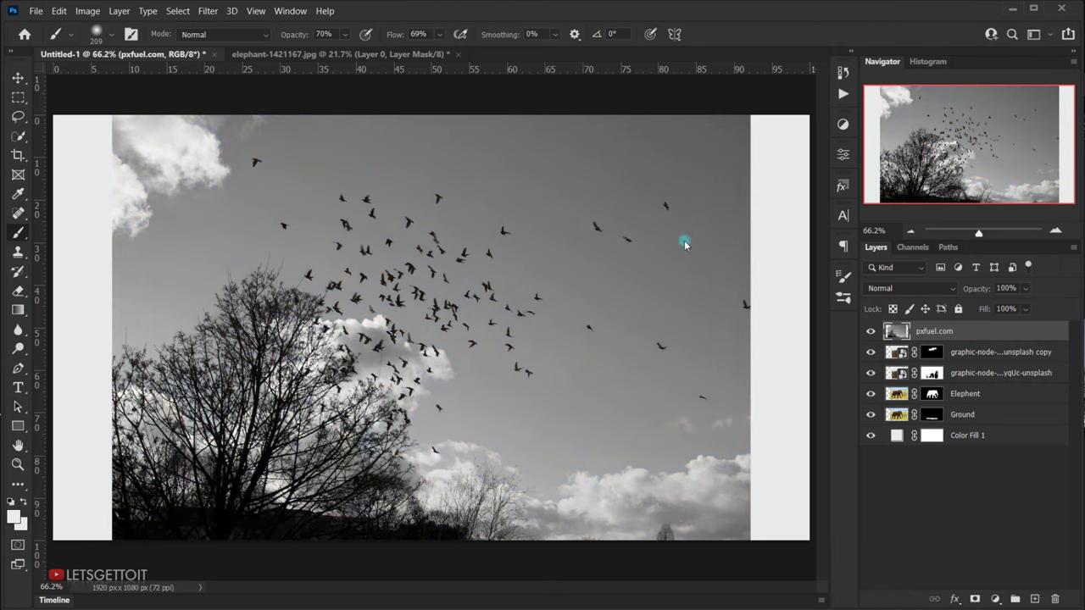
# Set the pxfuel.com layer's blend mode to Darken so it blends over the elephant.
pyautogui.hotkey('ctrl', '-')
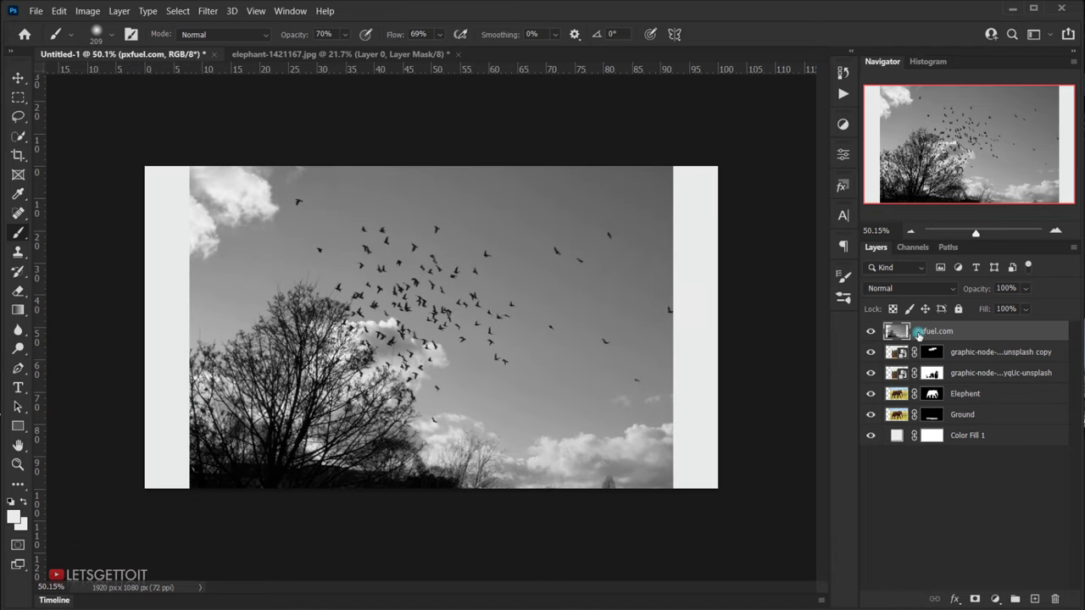
pyautogui.click(891, 288)
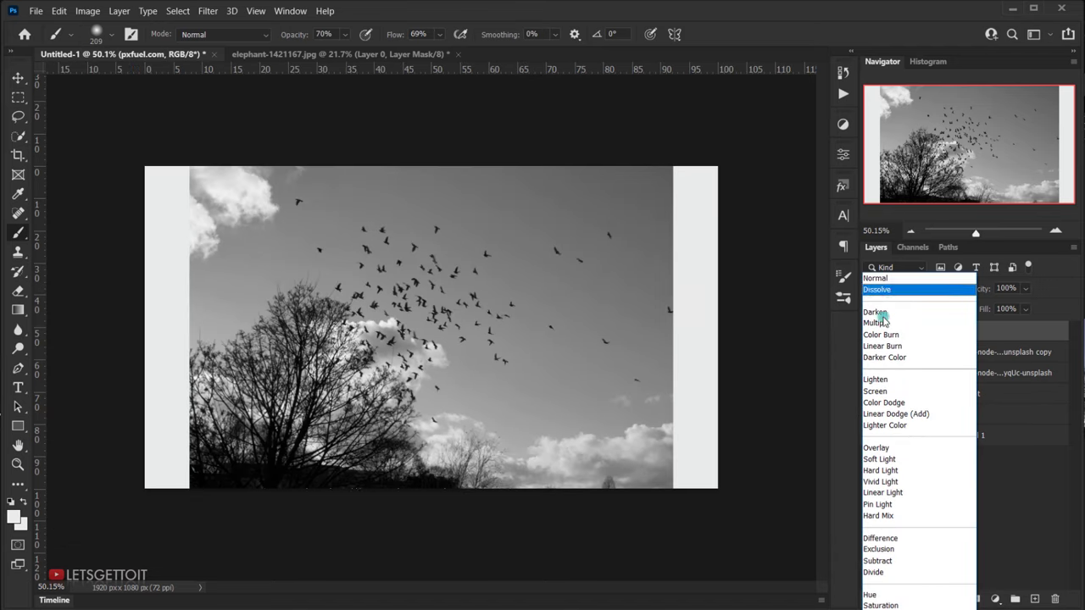
pyautogui.click(884, 313)
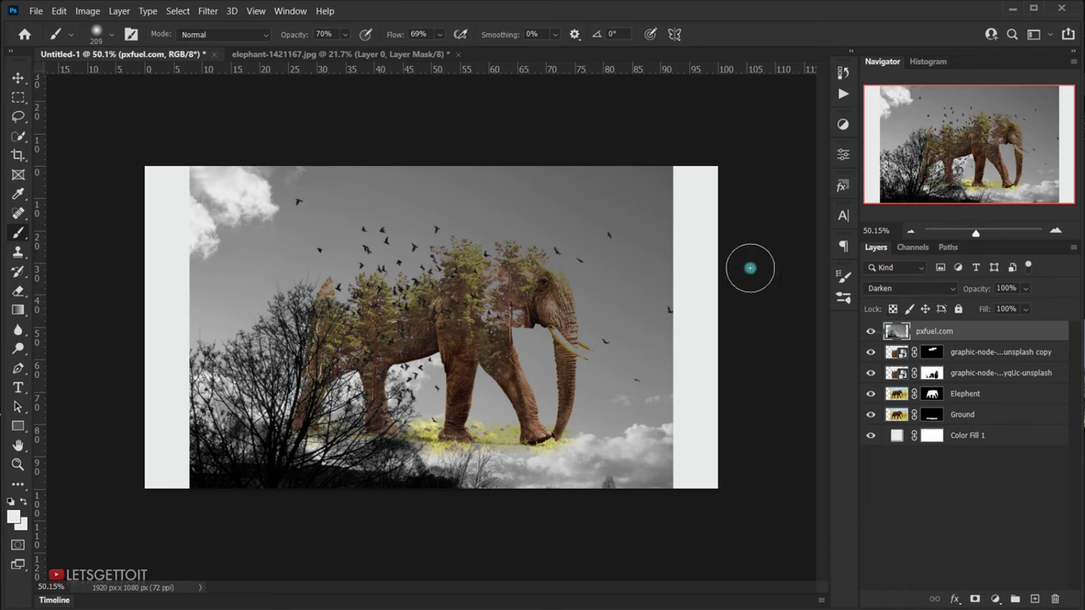
pyautogui.scroll(2, 422, 270)
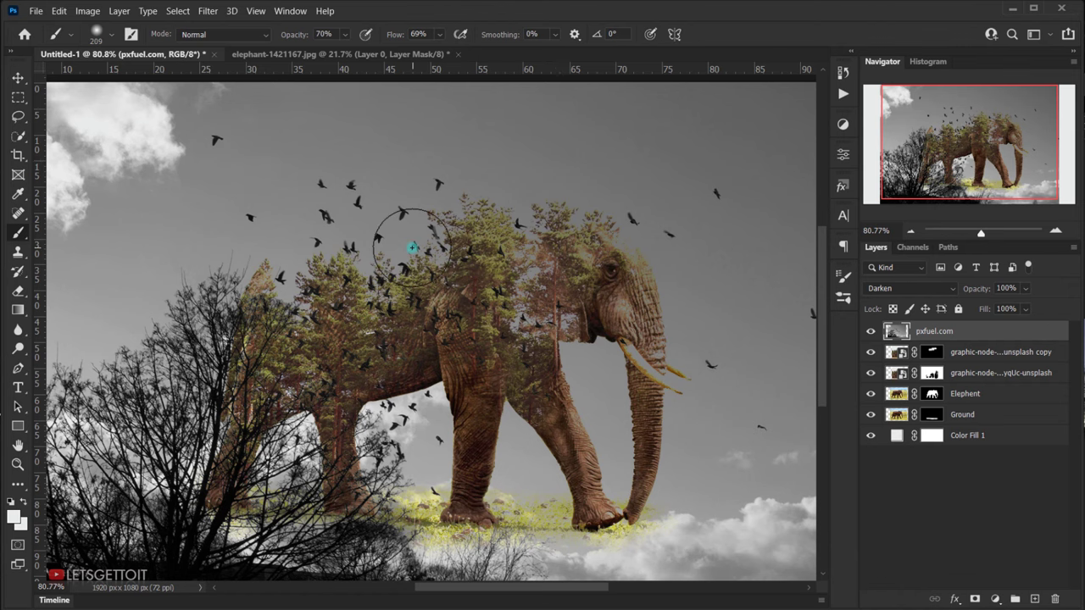
pyautogui.scroll(-1, 504, 279)
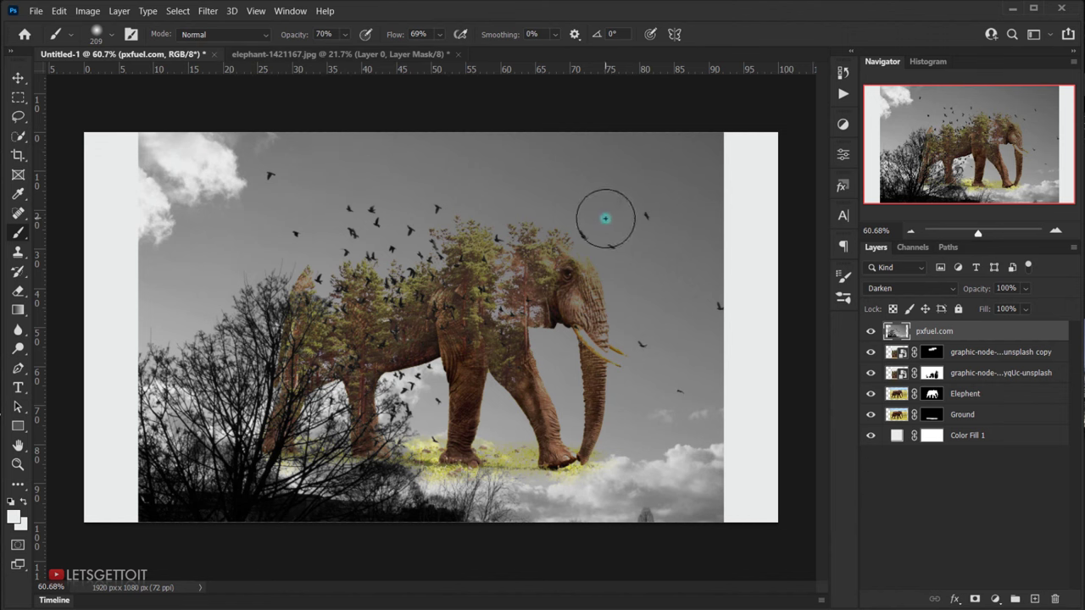
# Apply Levels to the bird layer with input black 6, midtone 1.00 and white 124.
pyautogui.hotkey('ctrl', 'l')
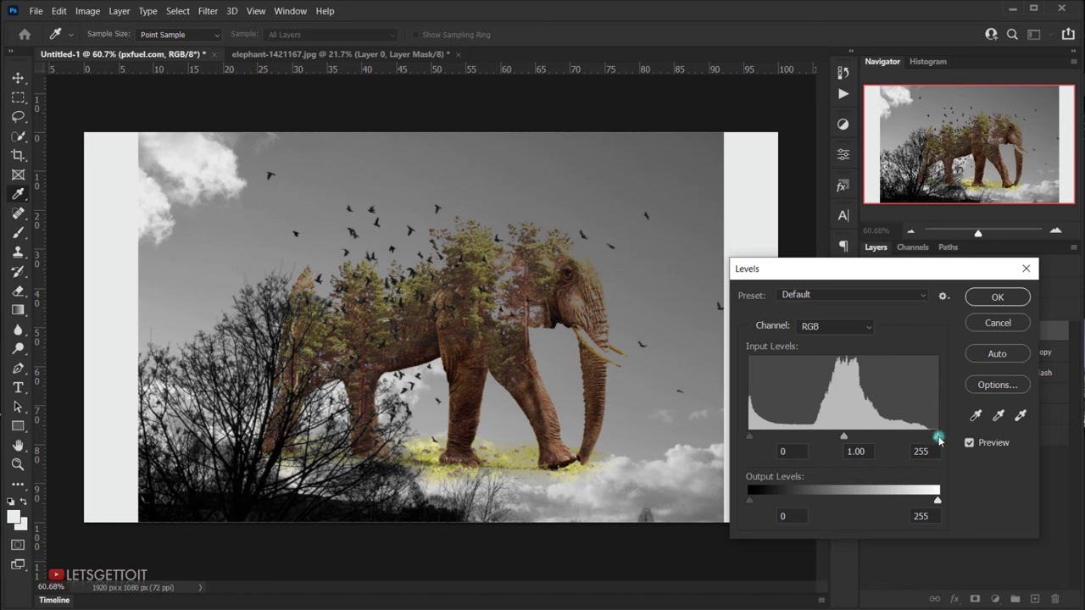
pyautogui.moveTo(920, 439); pyautogui.dragTo(845, 432)
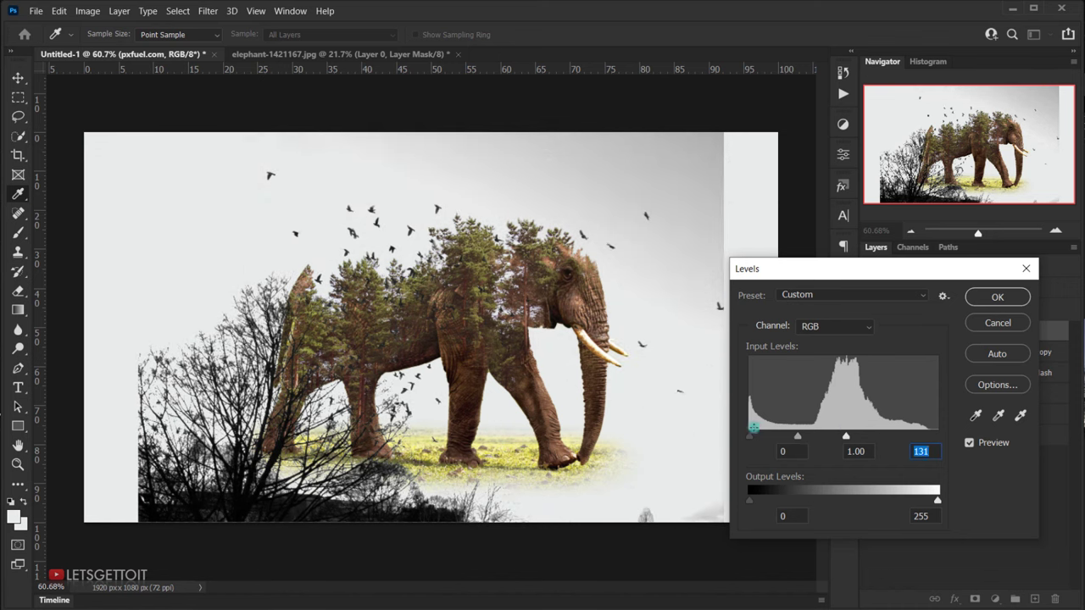
pyautogui.moveTo(750, 441)
pyautogui.mouseDown()
pyautogui.moveTo(767, 434)
pyautogui.moveTo(757, 435)
pyautogui.mouseUp()
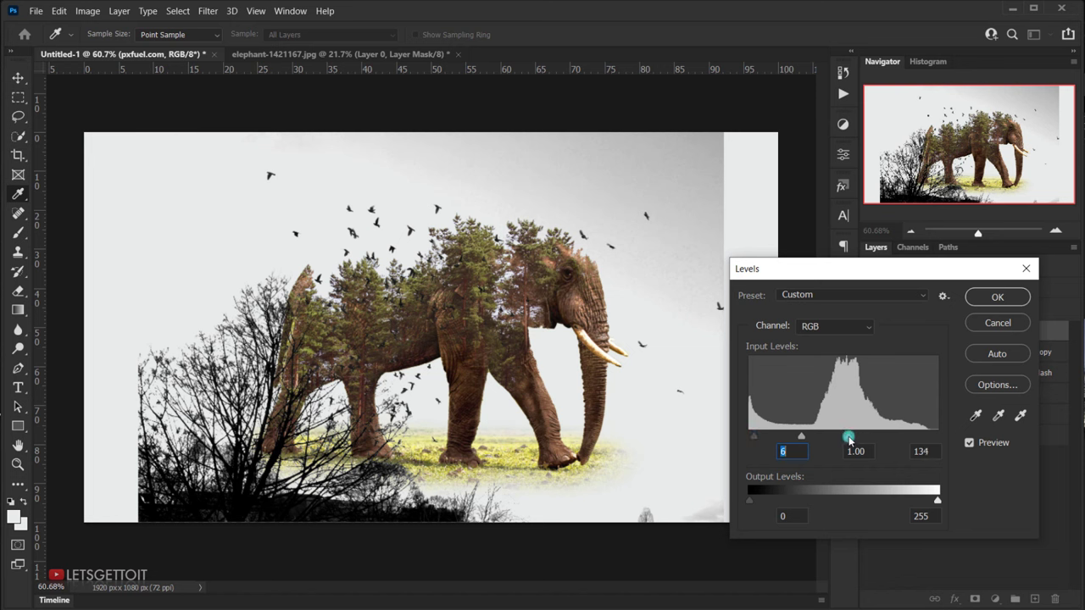
pyautogui.moveTo(849, 437); pyautogui.dragTo(841, 438)
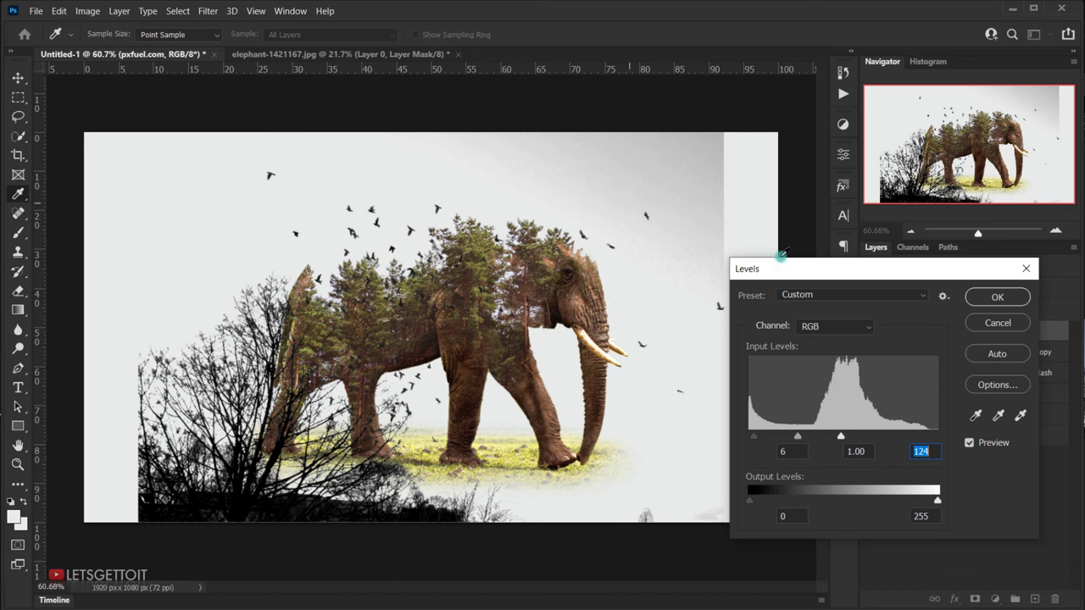
pyautogui.click(985, 298)
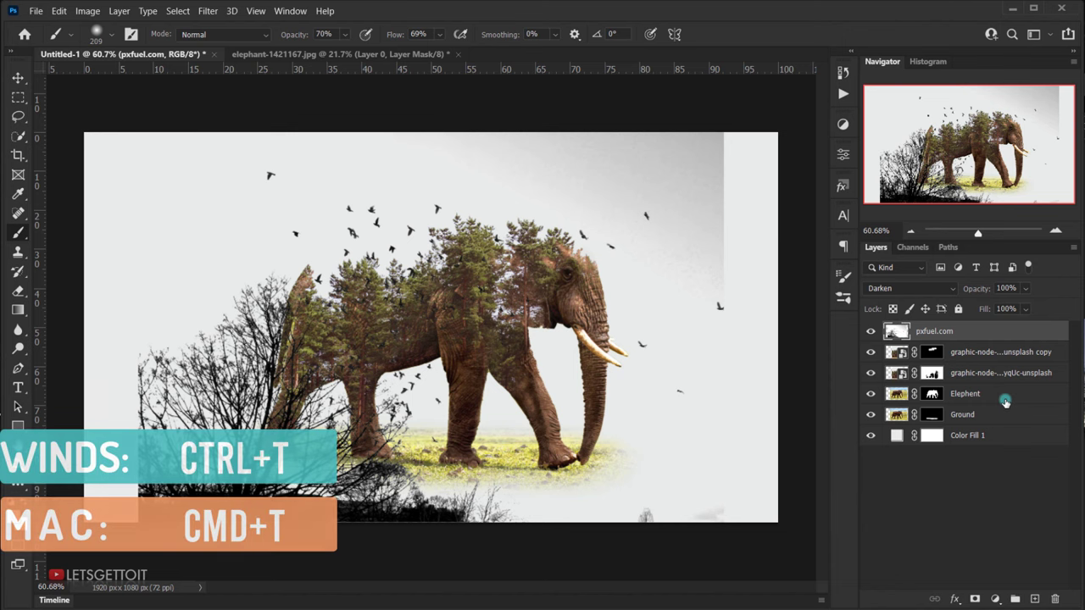
# Free-transform the bird layer to about 61% scale and rotate it to about -29.5° over the elephant's back.
pyautogui.hotkey('ctrl', 't')
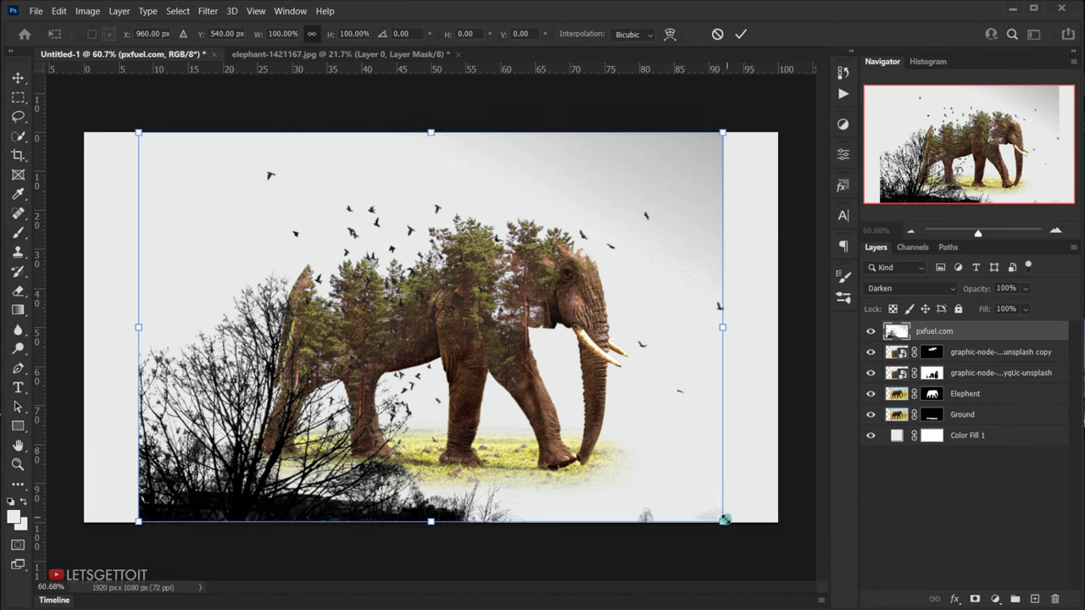
pyautogui.moveTo(720, 522); pyautogui.dragTo(607, 450)
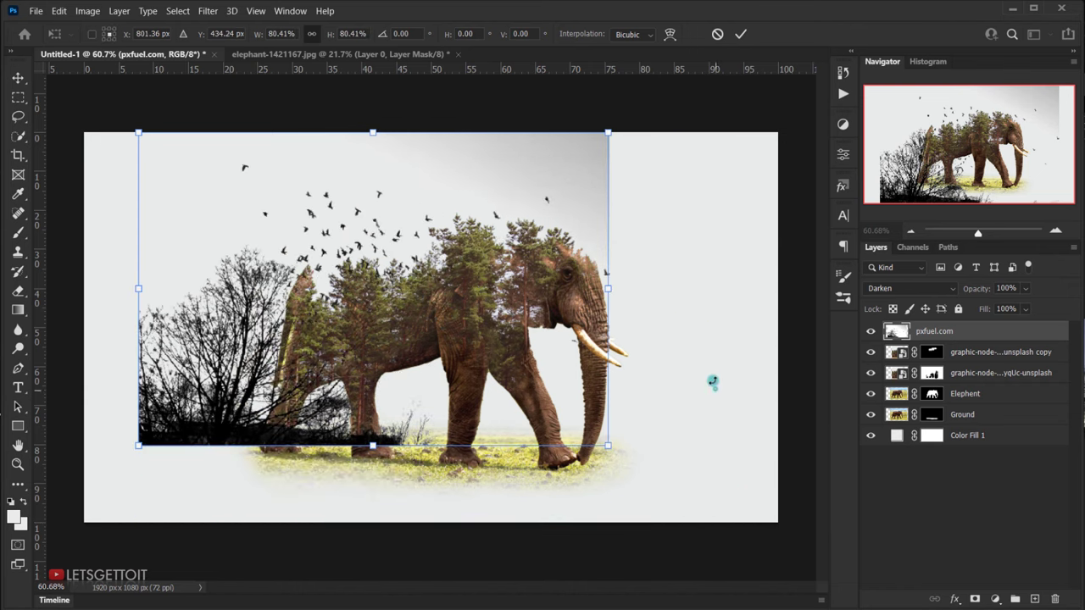
pyautogui.moveTo(712, 381); pyautogui.dragTo(430, 381)
pyautogui.moveTo(300, 567); pyautogui.dragTo(376, 336)
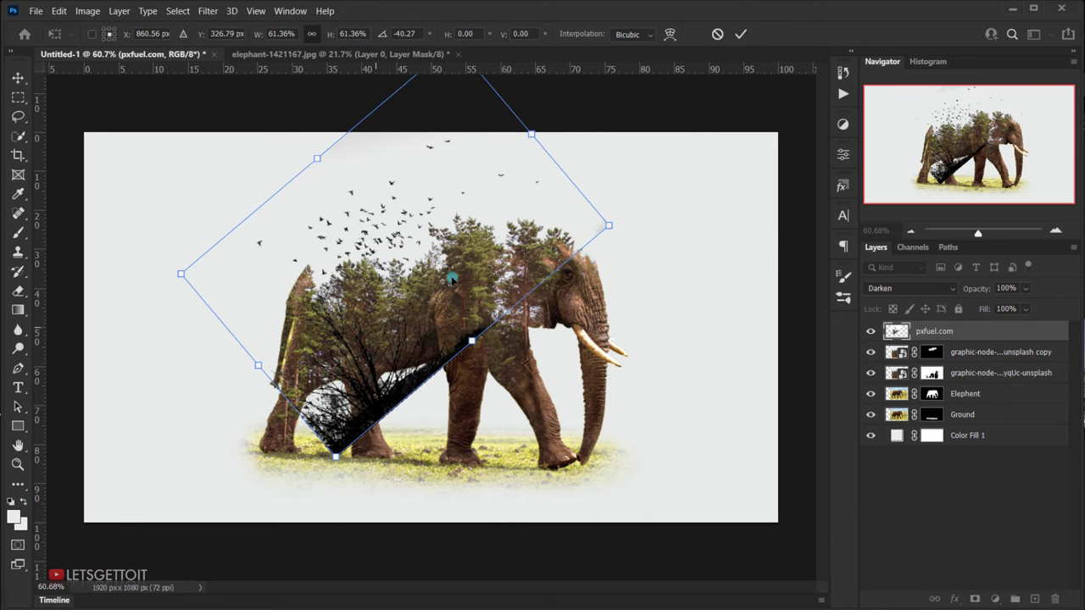
pyautogui.moveTo(552, 142); pyautogui.dragTo(446, 246)
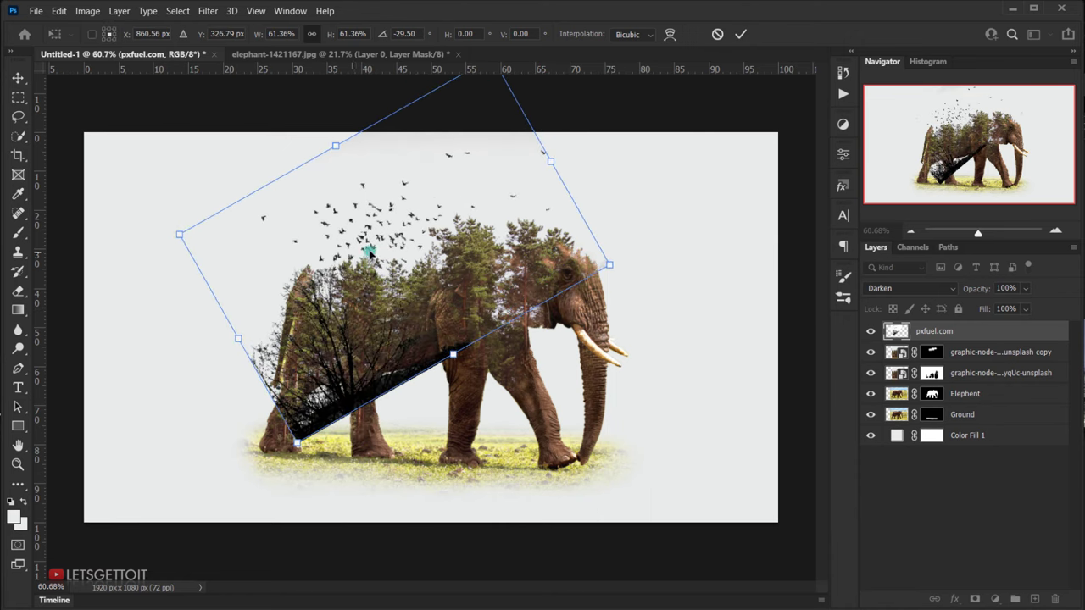
# Reduce the bird layer to about 57%, rotate it to about -24°, position the flock above the elephant's rear back and apply the transform.
pyautogui.moveTo(369, 252); pyautogui.dragTo(371, 296)
pyautogui.moveTo(324, 353); pyautogui.dragTo(340, 353)
pyautogui.moveTo(307, 460); pyautogui.dragTo(324, 429)
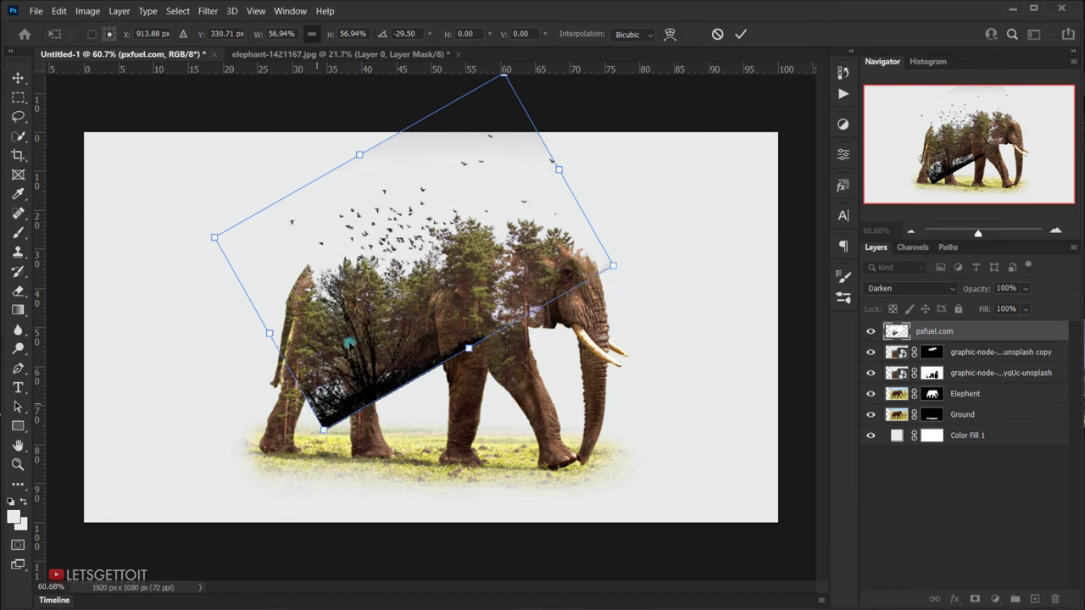
pyautogui.moveTo(348, 341)
pyautogui.mouseDown()
pyautogui.moveTo(347, 316)
pyautogui.moveTo(346, 331)
pyautogui.mouseUp()
pyautogui.moveTo(644, 196); pyautogui.dragTo(645, 218)
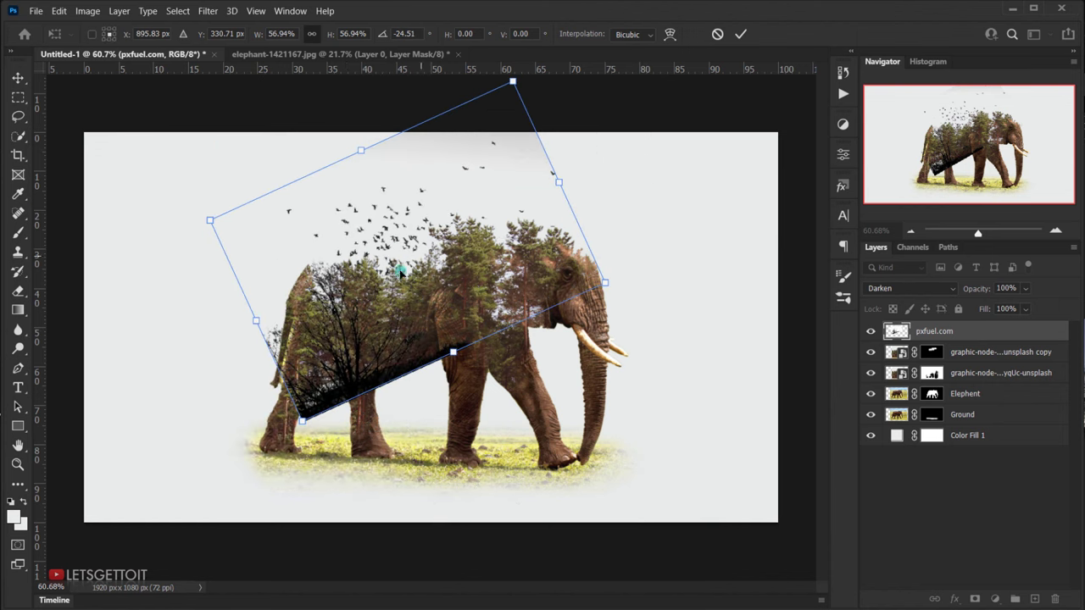
pyautogui.moveTo(418, 247); pyautogui.dragTo(405, 248)
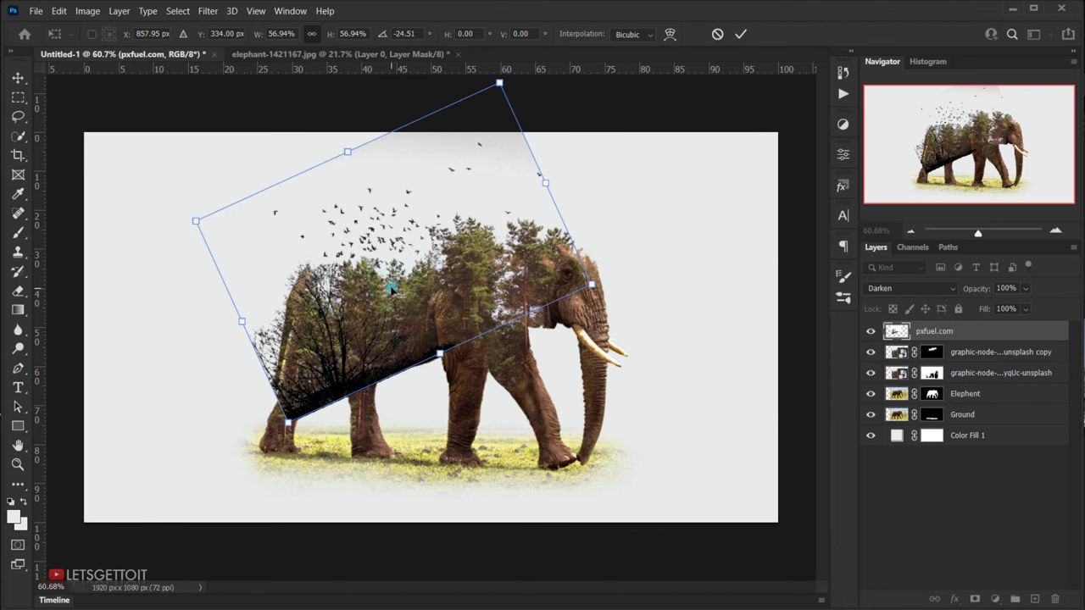
pyautogui.moveTo(606, 224); pyautogui.dragTo(608, 227)
pyautogui.press('Return')
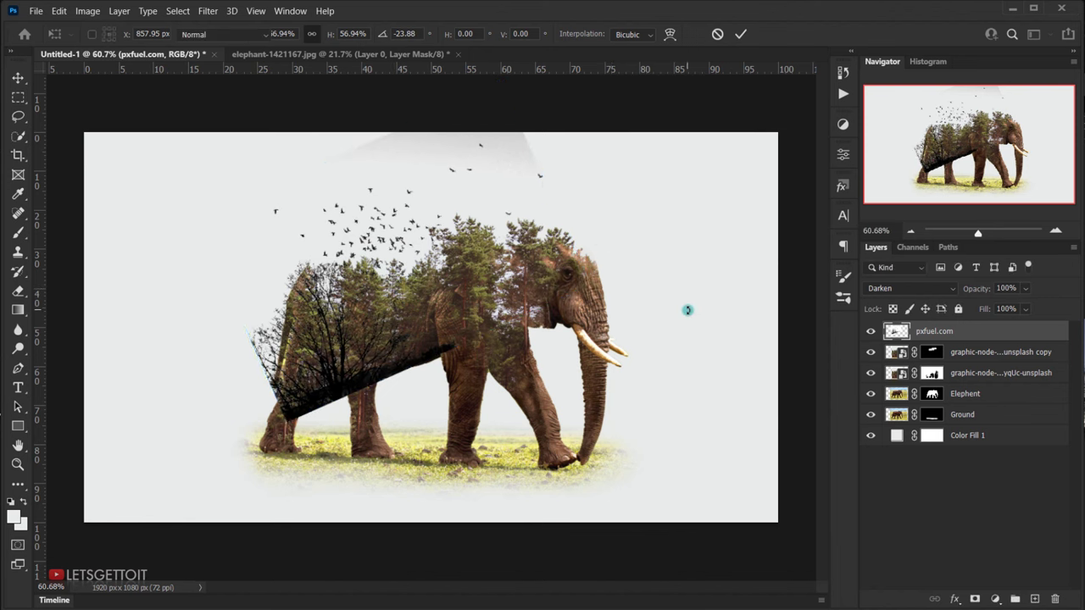
# Add a layer mask to the bird layer and hide its bare tree and dark ground with a soft black brush, enlarged to 260.
pyautogui.scroll(5, 370, 266)
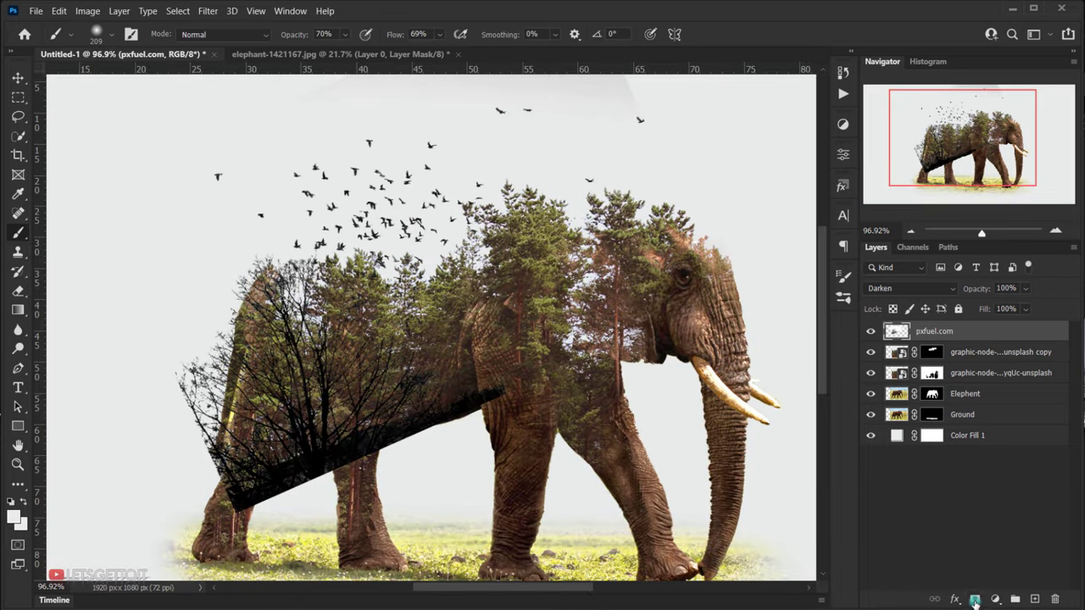
pyautogui.click(975, 599)
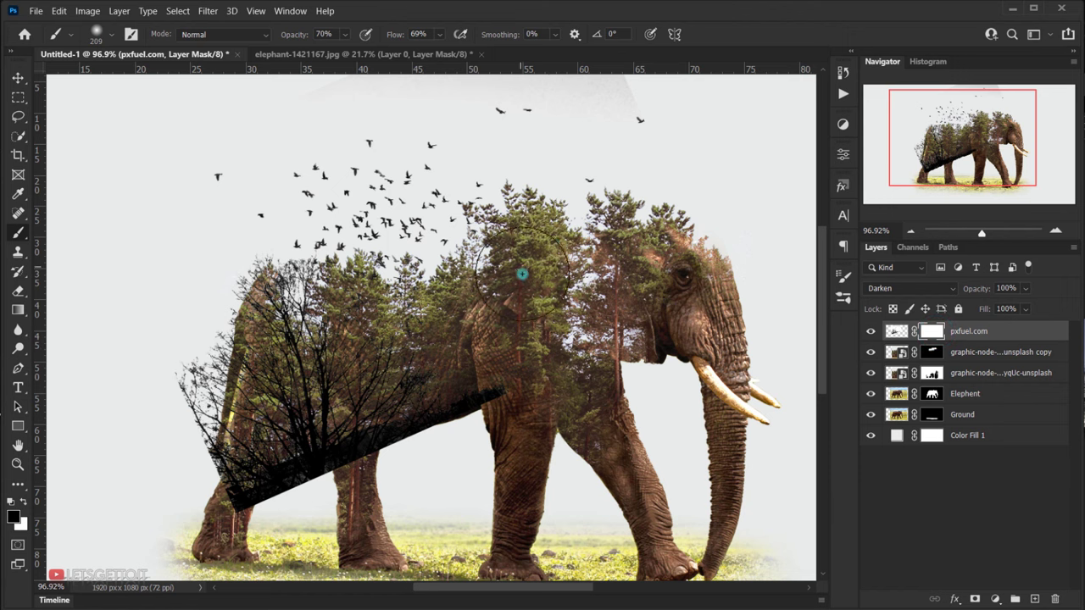
pyautogui.moveTo(516, 361)
pyautogui.mouseDown()
pyautogui.moveTo(397, 421)
pyautogui.moveTo(401, 442)
pyautogui.moveTo(371, 449)
pyautogui.moveTo(439, 434)
pyautogui.moveTo(424, 430)
pyautogui.moveTo(442, 378)
pyautogui.moveTo(324, 363)
pyautogui.moveTo(395, 333)
pyautogui.moveTo(344, 332)
pyautogui.moveTo(263, 305)
pyautogui.moveTo(332, 330)
pyautogui.moveTo(305, 278)
pyautogui.moveTo(304, 293)
pyautogui.moveTo(212, 373)
pyautogui.moveTo(187, 416)
pyautogui.moveTo(258, 460)
pyautogui.moveTo(213, 411)
pyautogui.mouseUp()
pyautogui.keyDown('alt'); pyautogui.rightClick(327, 331); pyautogui.keyUp('alt')
pyautogui.keyDown('alt'); pyautogui.rightClick(235, 394); pyautogui.keyUp('alt')
pyautogui.moveTo(301, 485); pyautogui.dragTo(169, 365)
pyautogui.moveTo(220, 405)
pyautogui.mouseDown()
pyautogui.moveTo(245, 411)
pyautogui.moveTo(305, 479)
pyautogui.mouseUp()
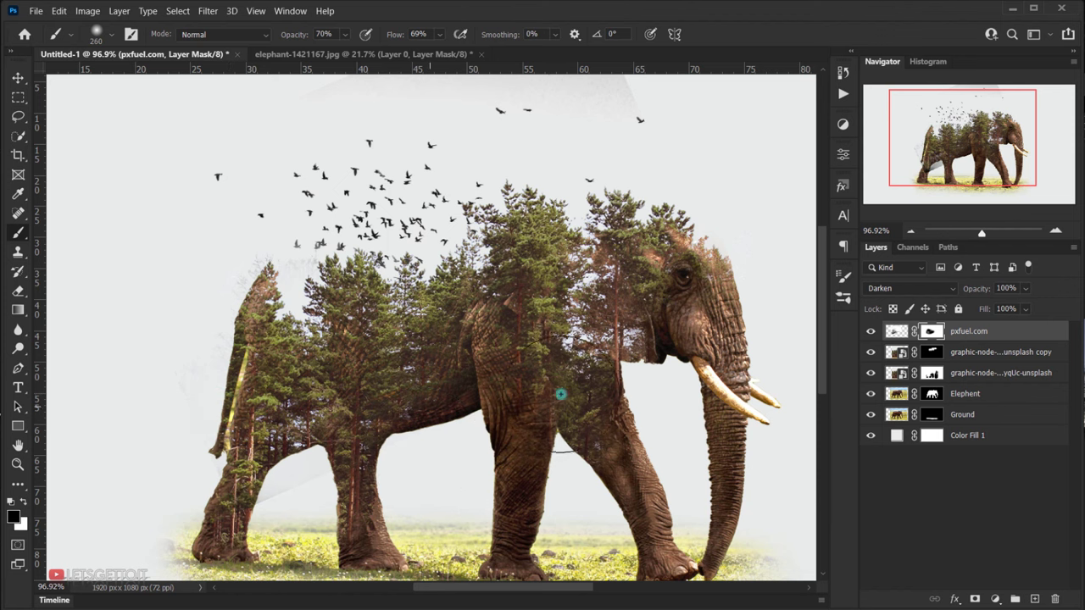
# Mask out the bird photo's remnants across the elephant's shoulder and flank with black brushes down to size 130.
pyautogui.moveTo(559, 379); pyautogui.dragTo(629, 341)
pyautogui.keyDown('alt'); pyautogui.rightClick(588, 324); pyautogui.keyUp('alt')
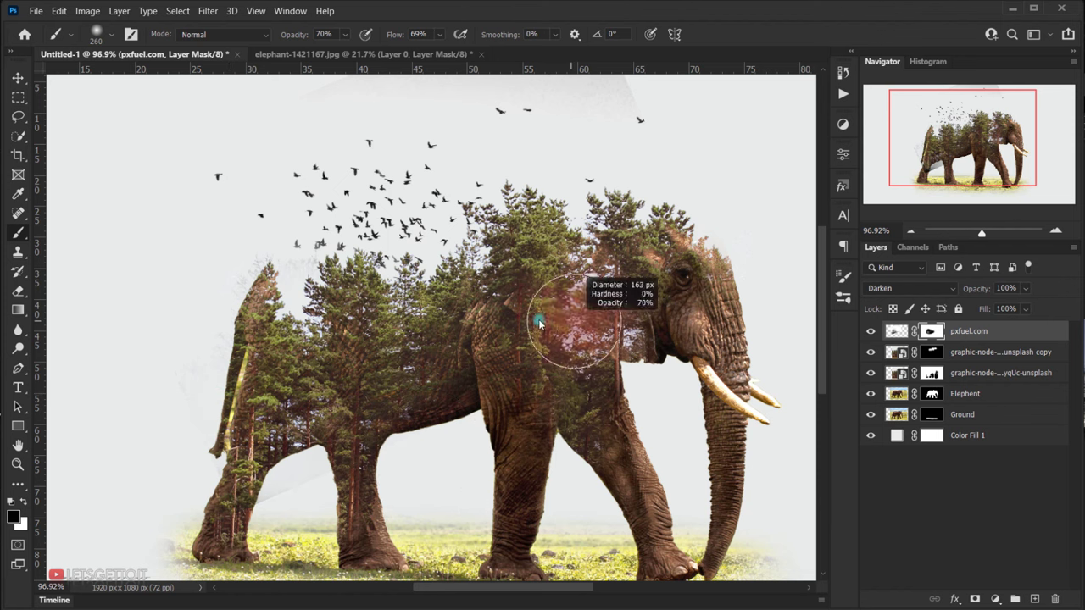
pyautogui.moveTo(479, 318); pyautogui.dragTo(382, 324)
pyautogui.keyDown('alt'); pyautogui.rightClick(307, 304); pyautogui.keyUp('alt')
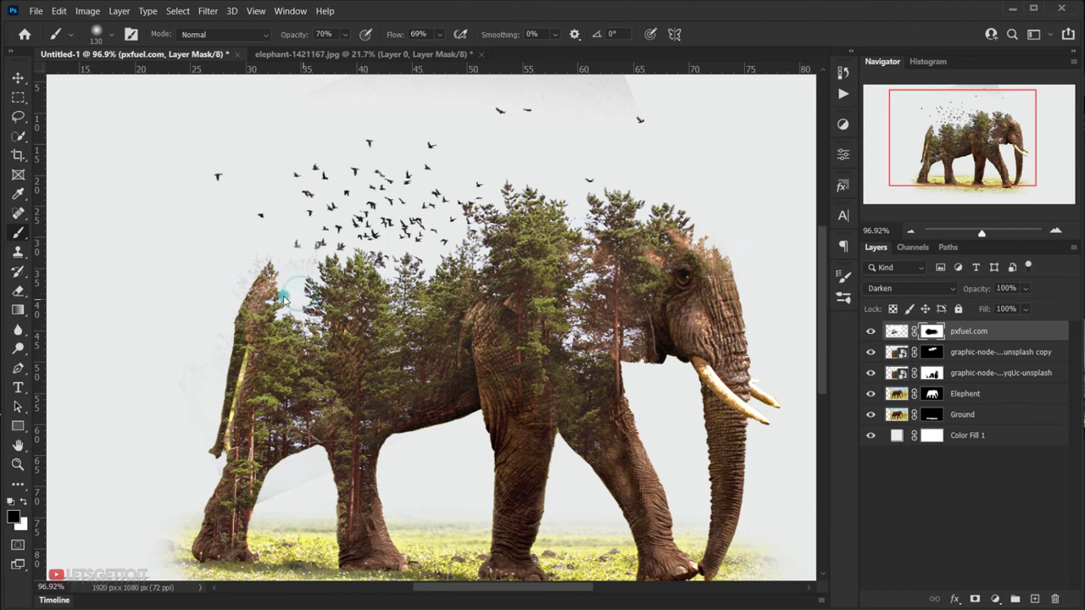
# Mask out the birds overlapping the rear treetops with a size 68 black brush.
pyautogui.scroll(8, 276, 265)
pyautogui.press(']')
pyautogui.press(']')
pyautogui.press(']')
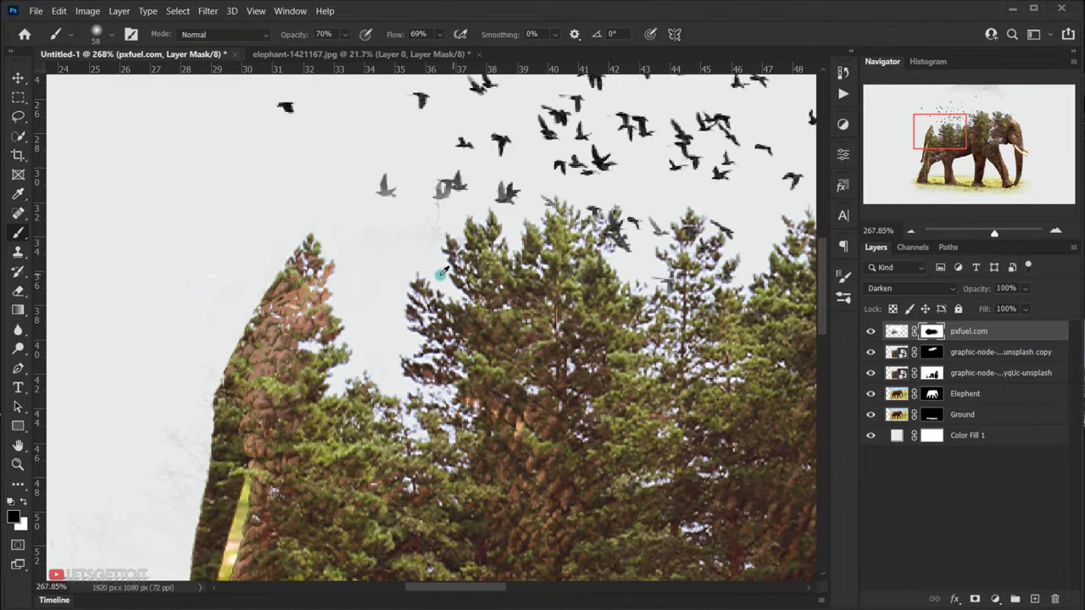
pyautogui.keyDown('alt'); pyautogui.rightClick(591, 288); pyautogui.keyUp('alt')
pyautogui.moveTo(619, 257)
pyautogui.mouseDown()
pyautogui.moveTo(593, 285)
pyautogui.moveTo(605, 249)
pyautogui.moveTo(557, 238)
pyautogui.moveTo(557, 265)
pyautogui.moveTo(648, 256)
pyautogui.moveTo(711, 264)
pyautogui.moveTo(640, 251)
pyautogui.mouseUp()
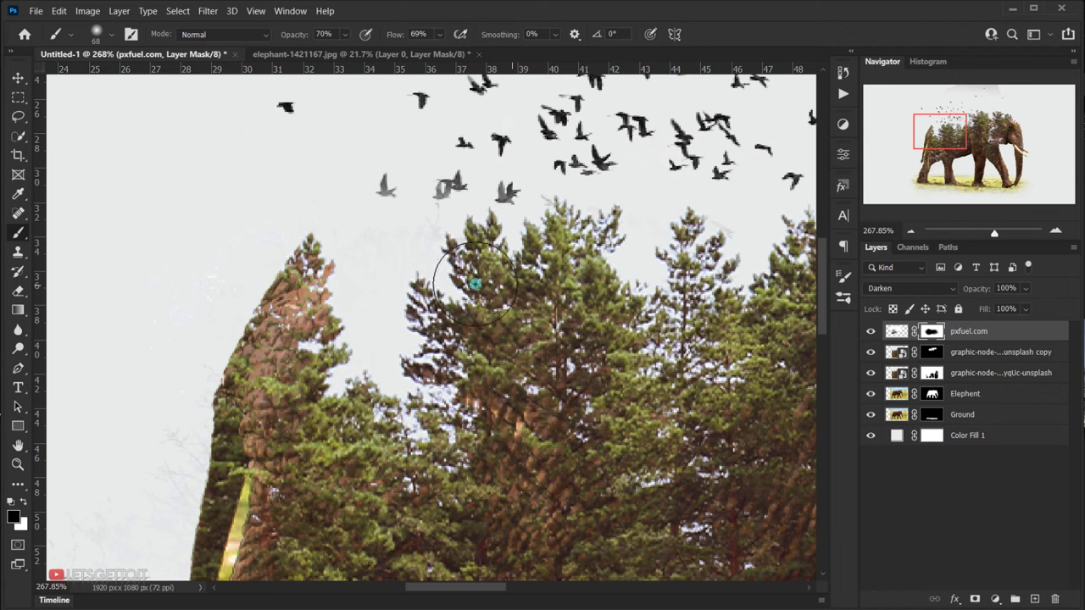
# Restore the faded birds above the rear treetops with a small white brush and mask out the smudge beneath them in black.
pyautogui.keyDown('alt'); pyautogui.rightClick(618, 257); pyautogui.keyUp('alt')
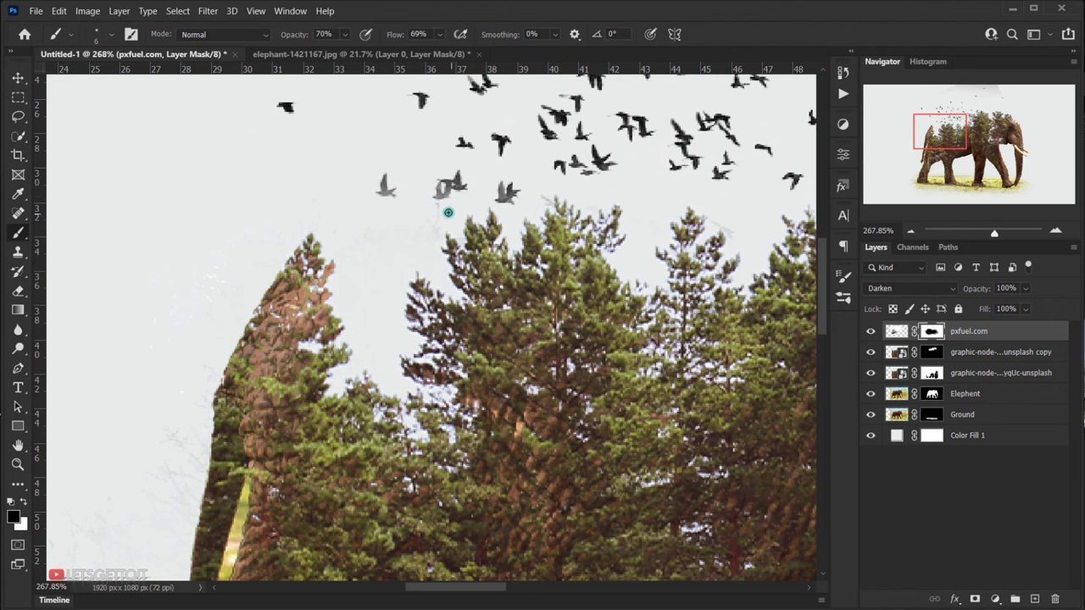
pyautogui.press('x')
pyautogui.moveTo(453, 174)
pyautogui.mouseDown()
pyautogui.moveTo(444, 187)
pyautogui.moveTo(387, 189)
pyautogui.mouseUp()
pyautogui.press('x')
pyautogui.moveTo(432, 225); pyautogui.dragTo(431, 206)
pyautogui.scroll(-7, 445, 263)
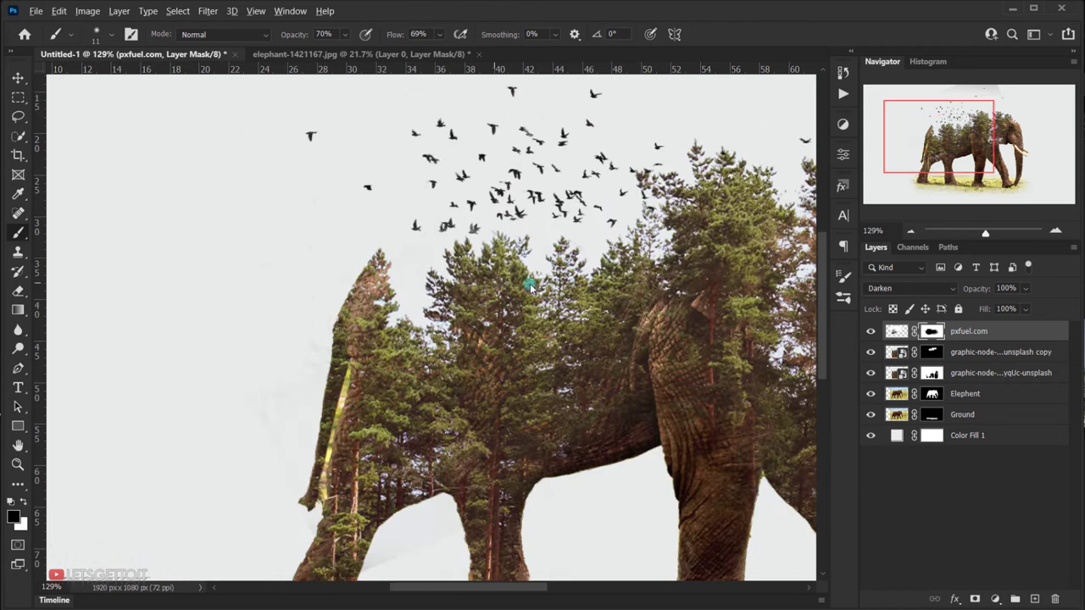
# Touch up the mask along the treetops with a size 83 black brush and set the bird layer's opacity to 79%.
pyautogui.keyDown('alt'); pyautogui.rightClick(500, 262); pyautogui.keyUp('alt')
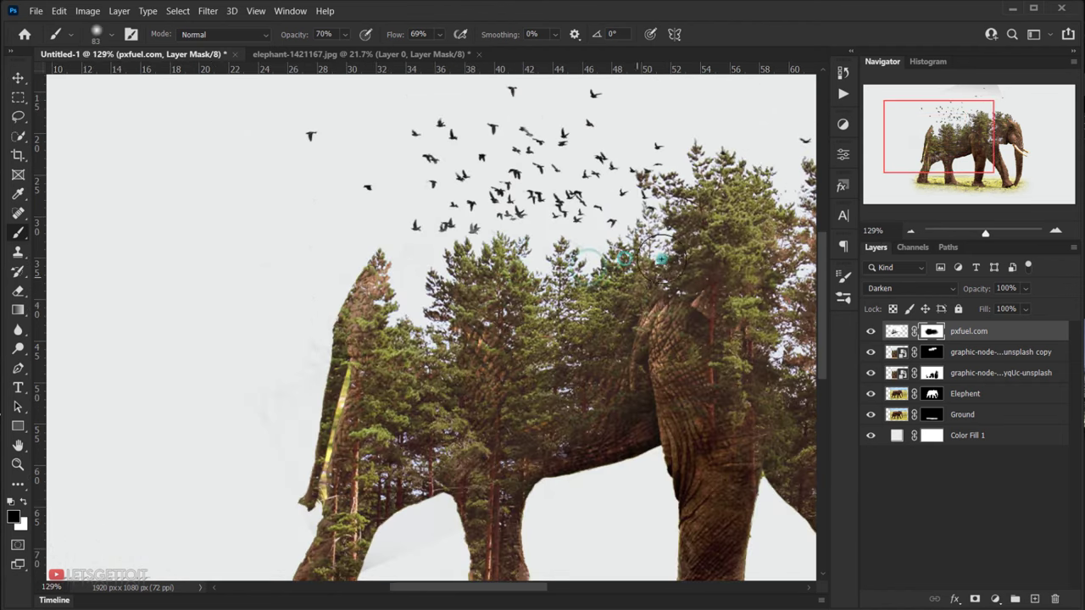
pyautogui.scroll(-2, 652, 286)
pyautogui.scroll(1, 586, 284)
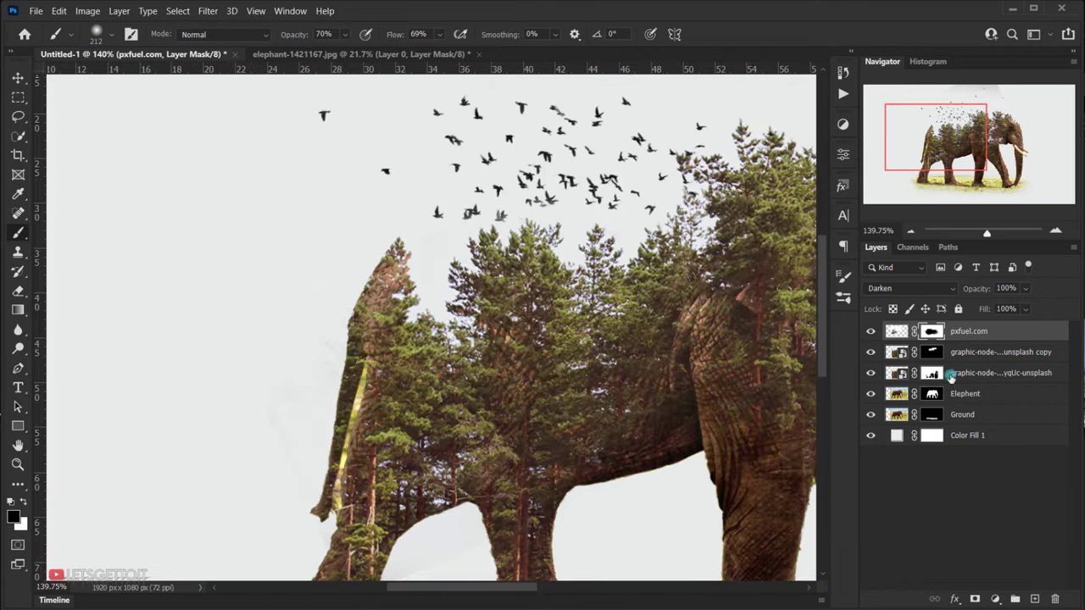
pyautogui.scroll(-2, 574, 194)
pyautogui.scroll(3, 574, 193)
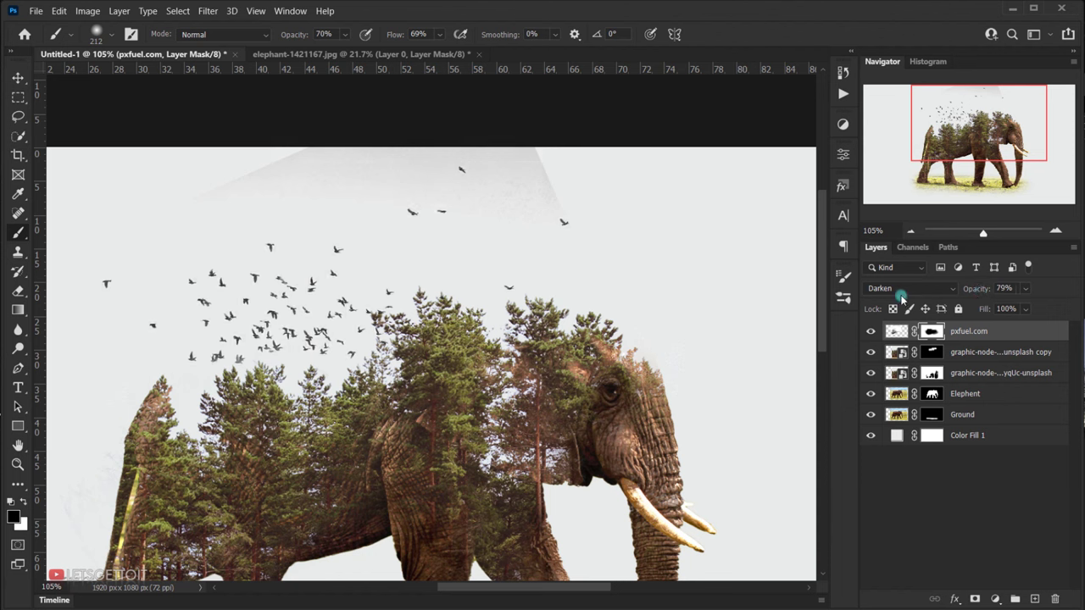
# Mask out the leftover grey sky along the canvas's upper edge with a size 212 black brush on the bird layer's mask.
pyautogui.click(478, 143)
pyautogui.click(516, 144)
pyautogui.click(506, 138)
pyautogui.click(530, 135)
pyautogui.click(544, 140)
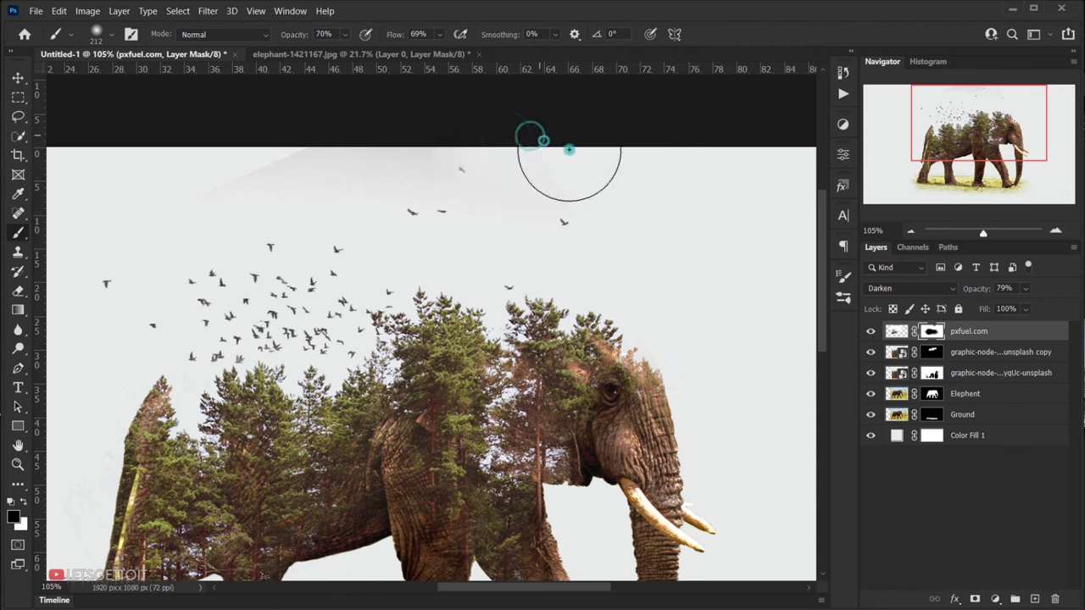
pyautogui.moveTo(568, 149)
pyautogui.mouseDown()
pyautogui.moveTo(440, 128)
pyautogui.moveTo(499, 145)
pyautogui.moveTo(306, 128)
pyautogui.moveTo(230, 152)
pyautogui.moveTo(410, 128)
pyautogui.moveTo(509, 132)
pyautogui.moveTo(248, 150)
pyautogui.mouseUp()
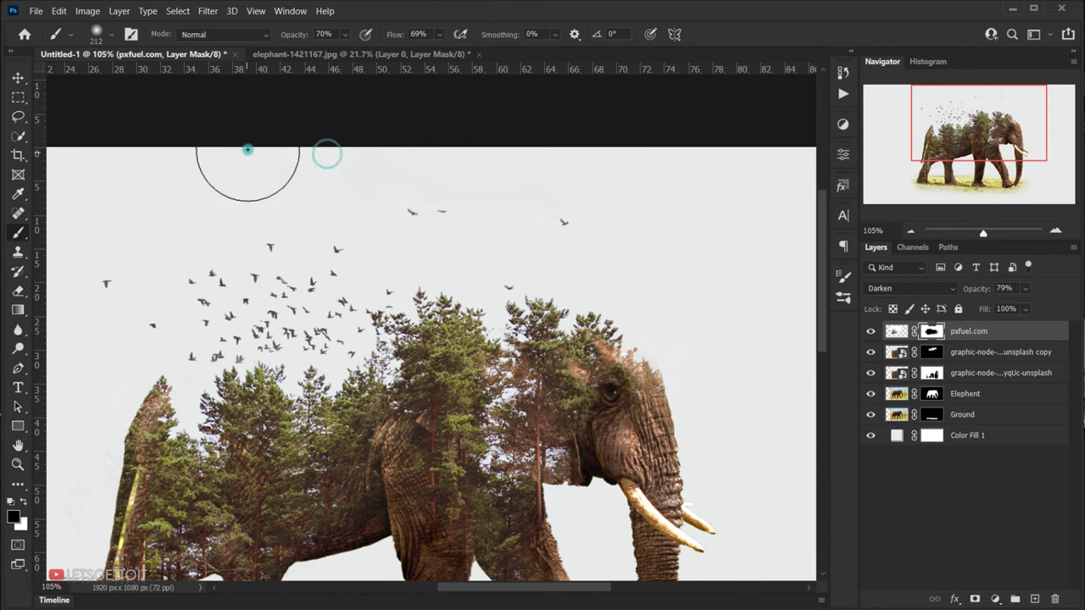
# Compare the full composite with the small-bird layer hidden and shown, and check the elephant's outline.
pyautogui.scroll(-5, 285, 155)
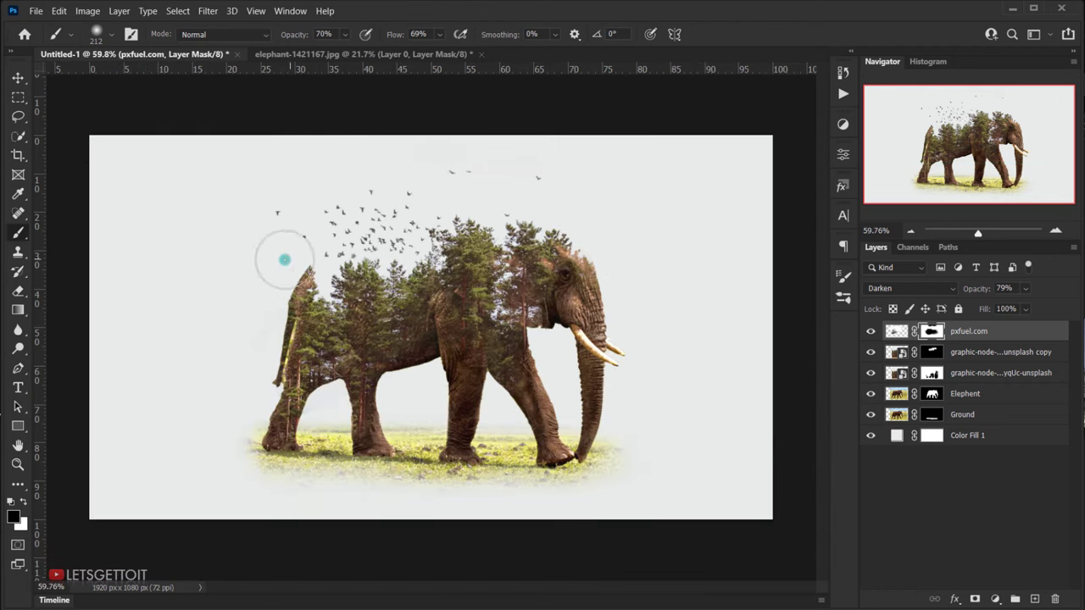
pyautogui.scroll(1, 824, 355)
pyautogui.click(871, 332)
pyautogui.click(870, 332)
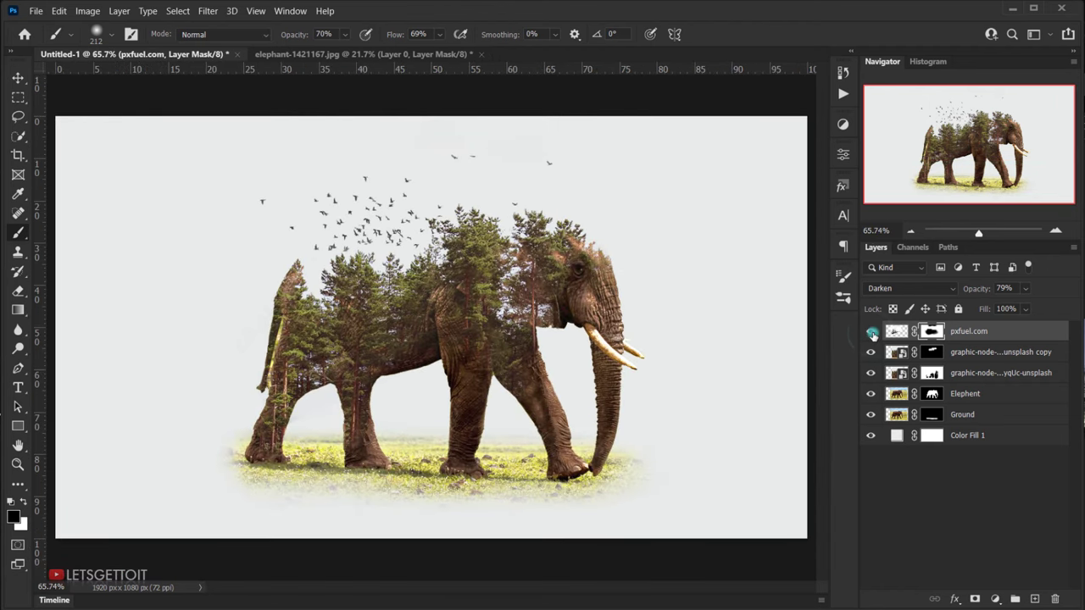
pyautogui.click(870, 332)
pyautogui.click(870, 332)
pyautogui.moveTo(261, 450)
pyautogui.mouseDown()
pyautogui.moveTo(297, 391)
pyautogui.moveTo(267, 456)
pyautogui.moveTo(288, 484)
pyautogui.mouseUp()
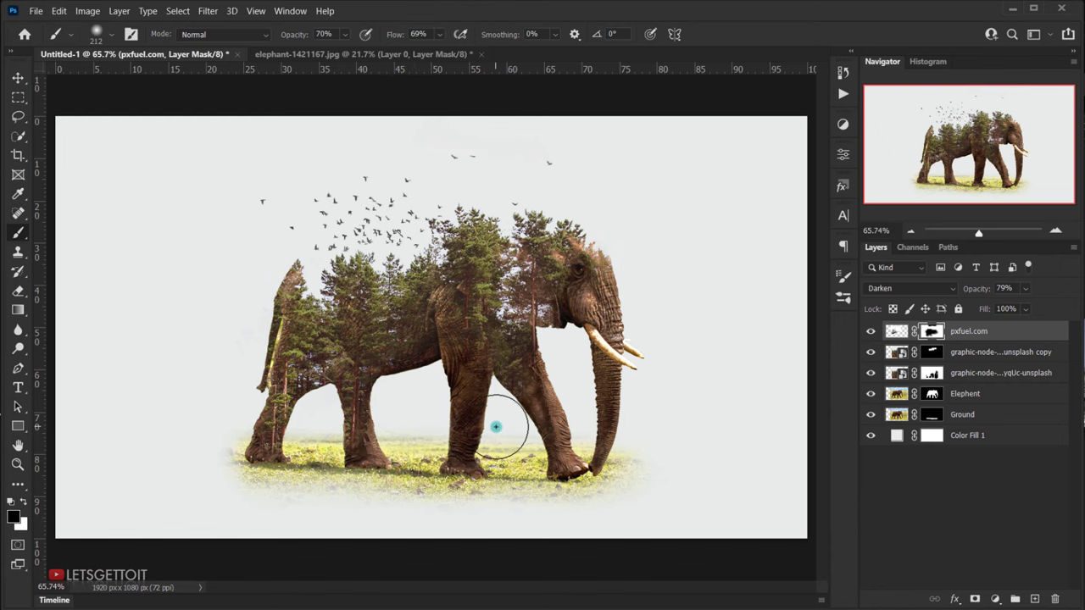
pyautogui.scroll(1, 487, 424)
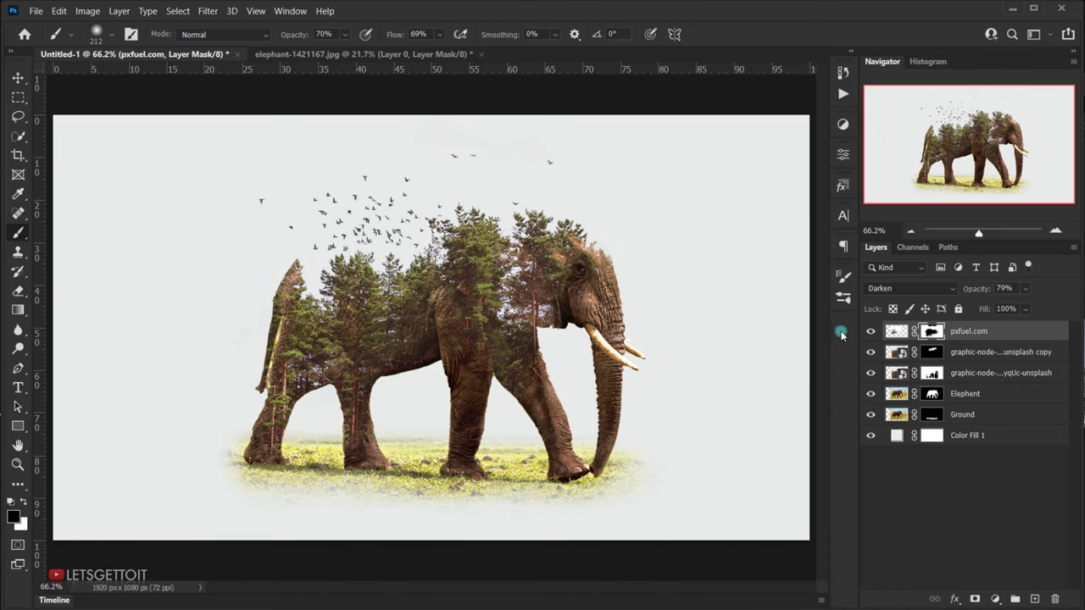
# Place the photo of seven large flying birds from the D.E_4 folder into the composite as a new layer.
pyautogui.hotkey('alt', 'Tab')
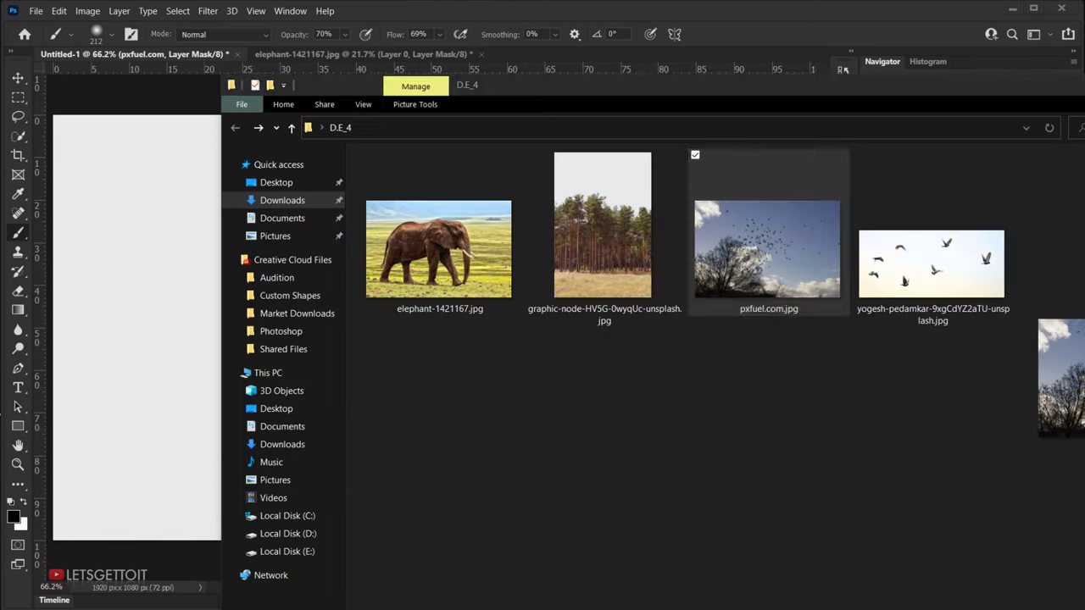
pyautogui.click(959, 244)
pyautogui.moveTo(960, 258); pyautogui.dragTo(140, 324)
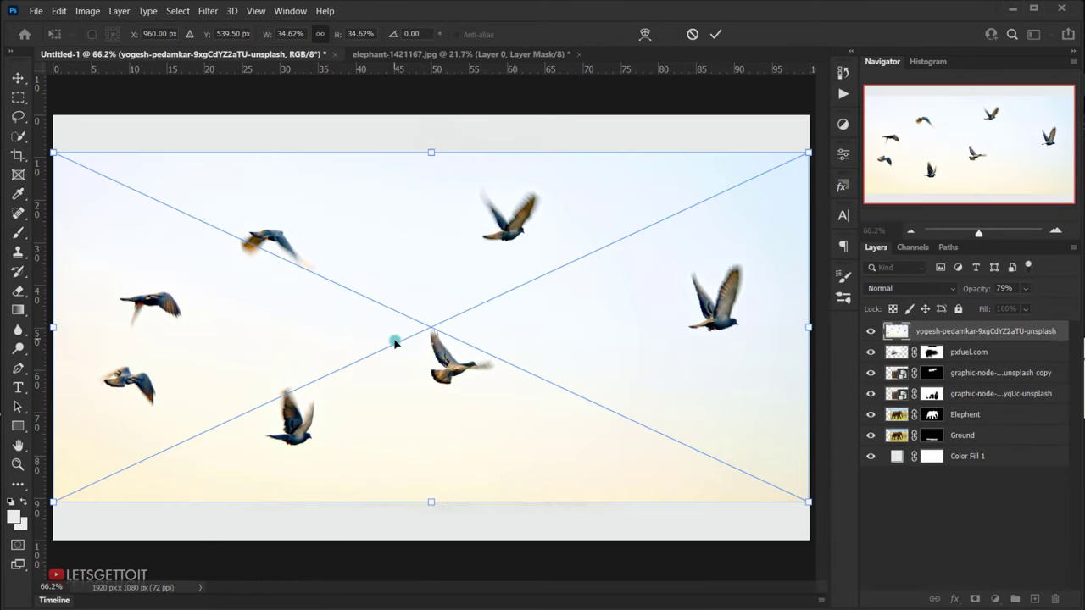
pyautogui.press('Return')
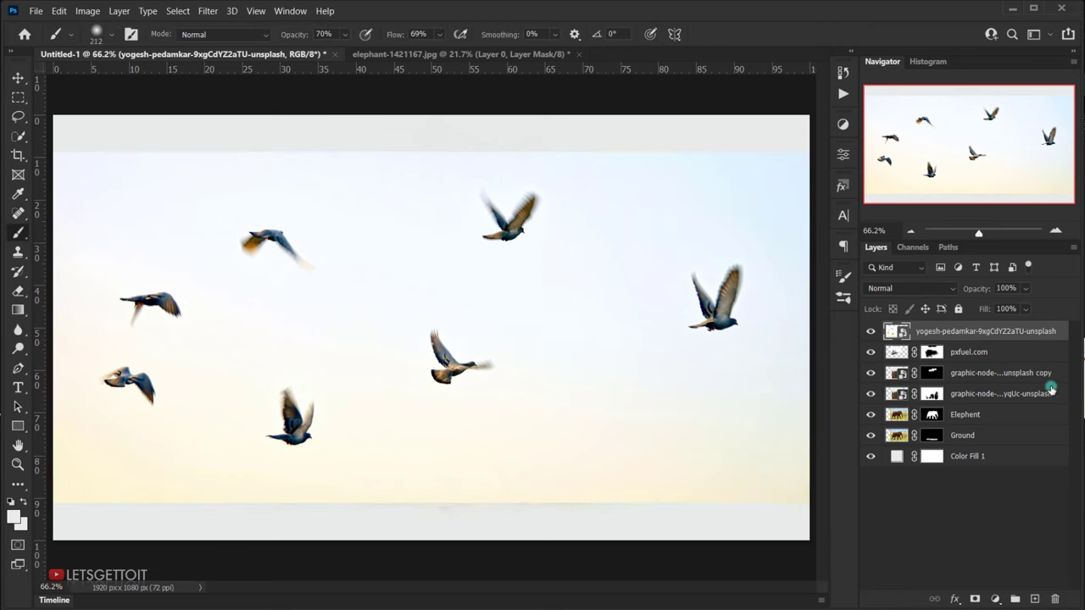
# Rasterize the large-bird photo layer and desaturate it to greyscale.
pyautogui.rightClick(975, 337)
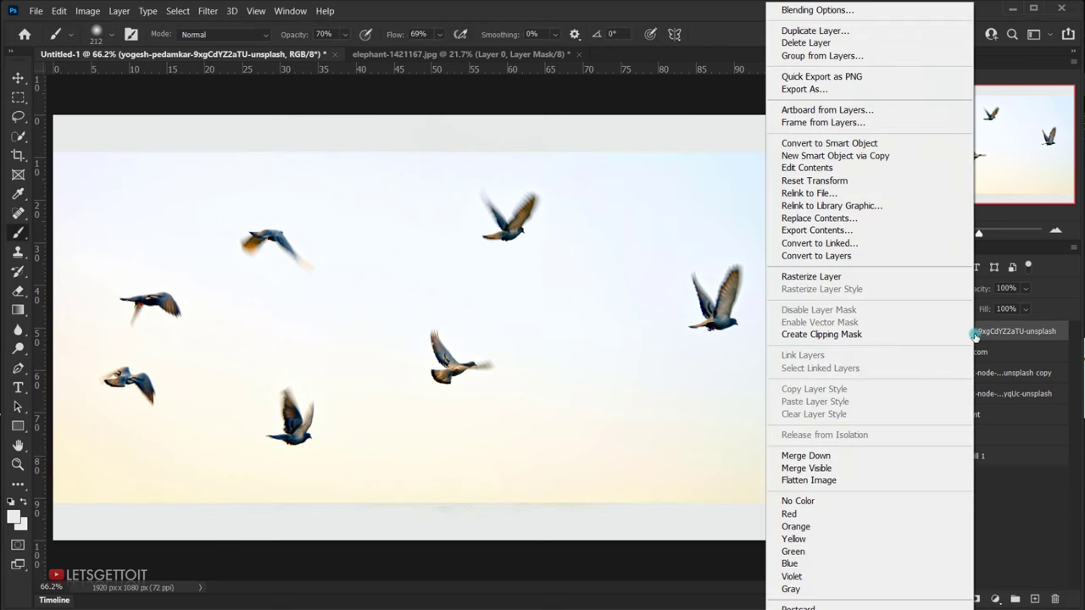
pyautogui.click(983, 277)
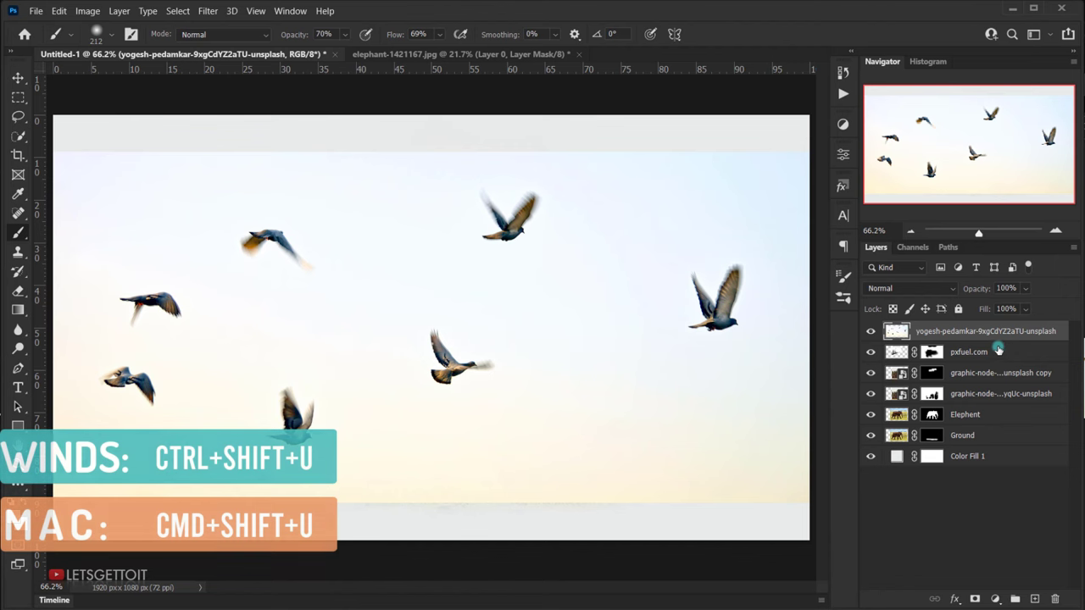
pyautogui.hotkey('ctrl', 'shift', 'u')
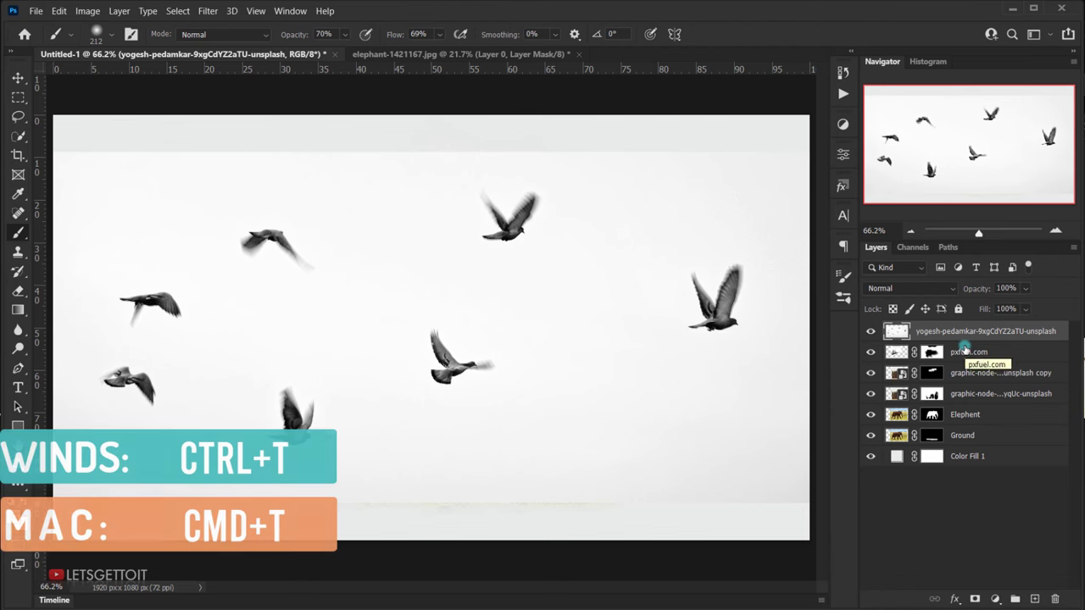
# Scale the large-bird photo down to about 26% and position it above the elephant's front treetops.
pyautogui.hotkey('ctrl', 't')
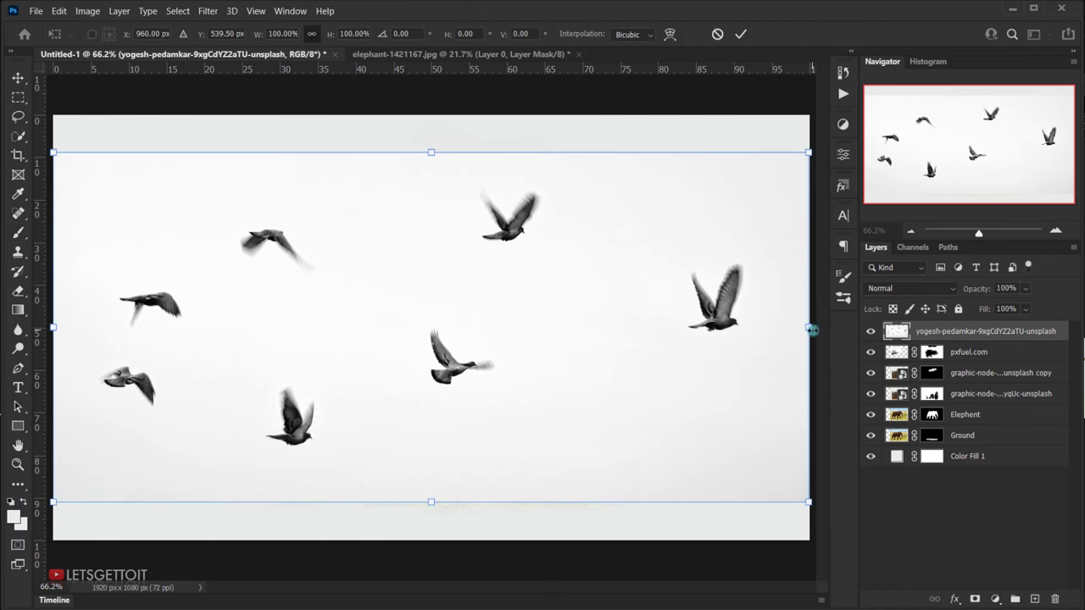
pyautogui.moveTo(811, 330); pyautogui.dragTo(418, 314)
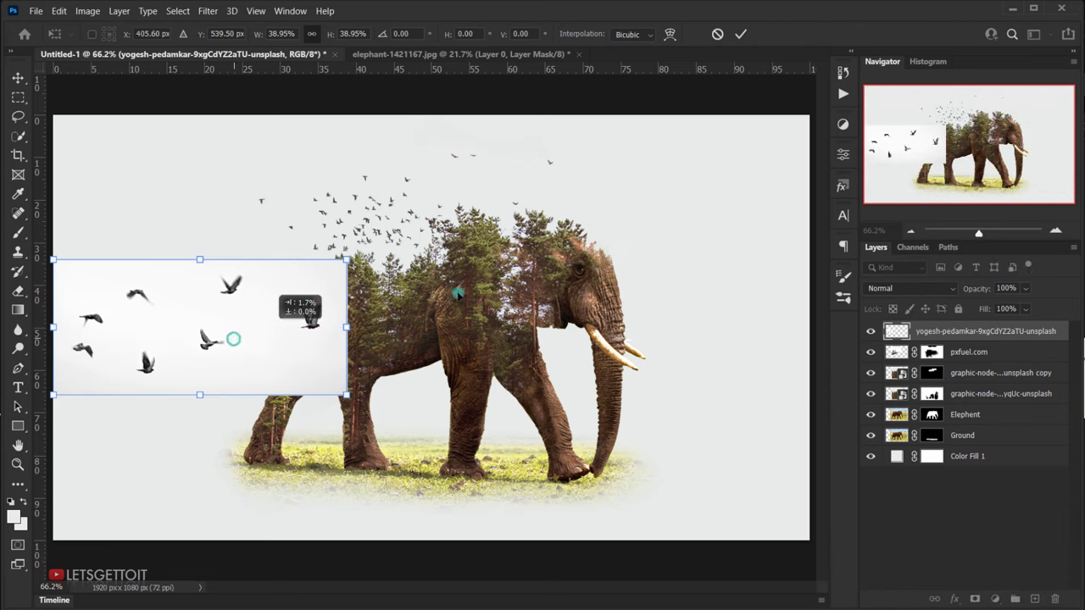
pyautogui.moveTo(232, 339); pyautogui.dragTo(556, 209)
pyautogui.moveTo(684, 198); pyautogui.dragTo(576, 181)
pyautogui.press('Return')
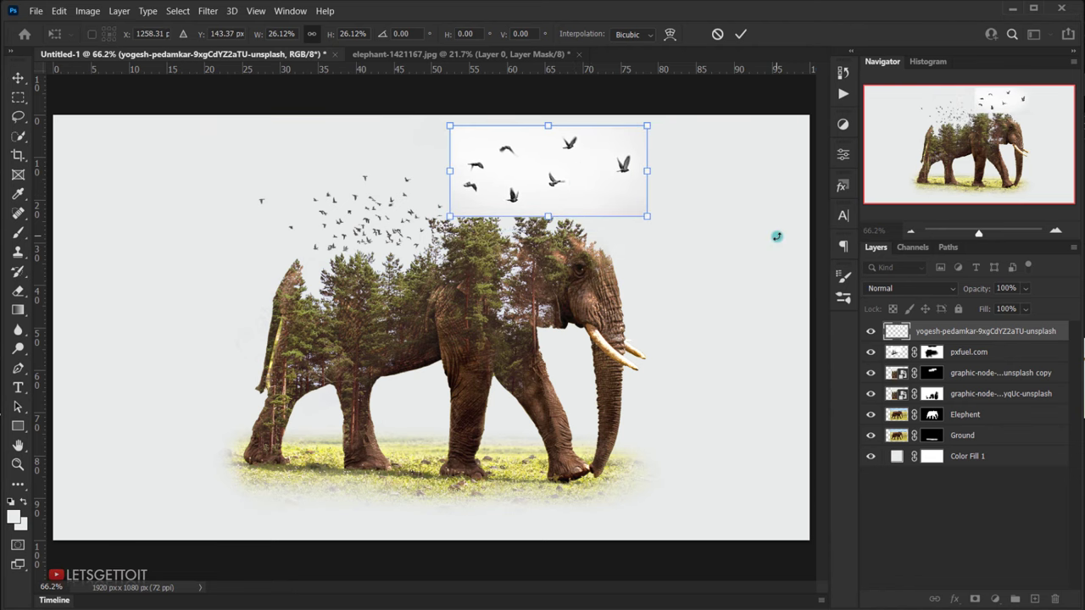
pyautogui.press('Return')
pyautogui.press('b')
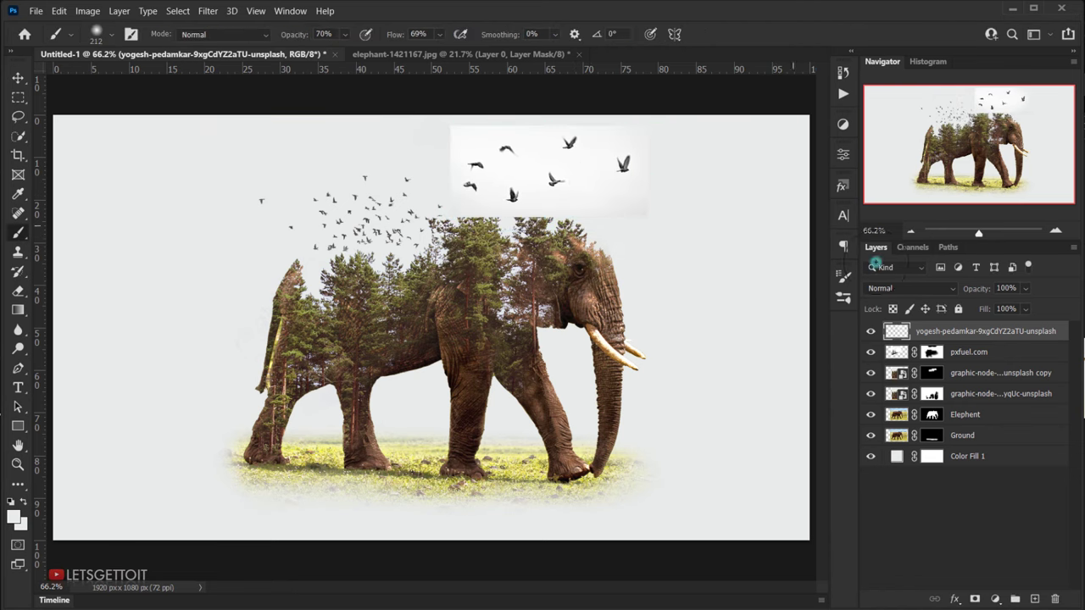
# Set the large-bird layer's blend mode to Darken and move the birds slightly down toward the treetops.
pyautogui.click(938, 291)
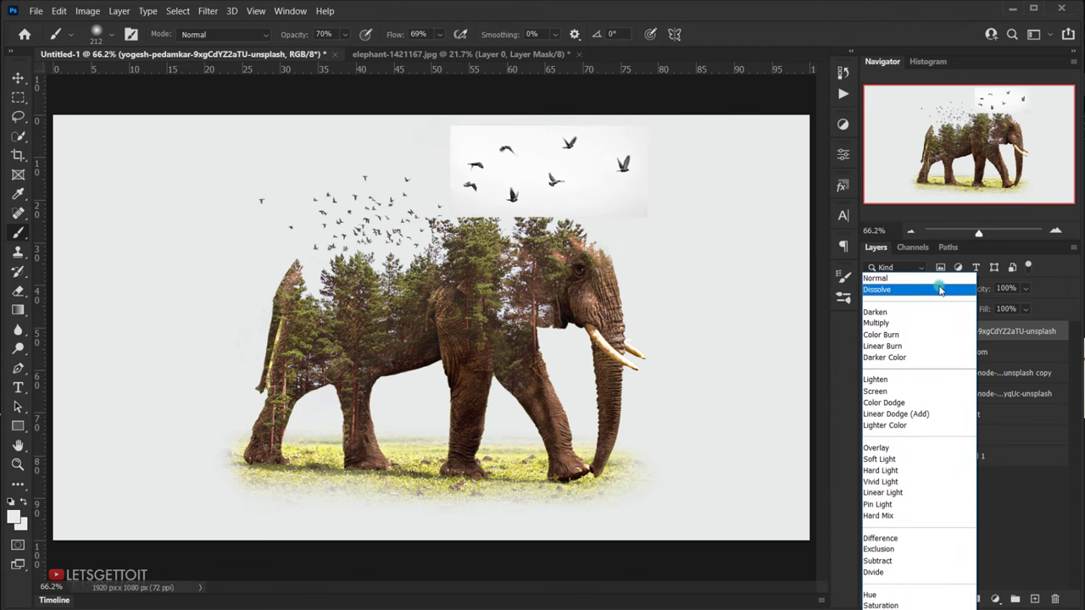
pyautogui.click(913, 307)
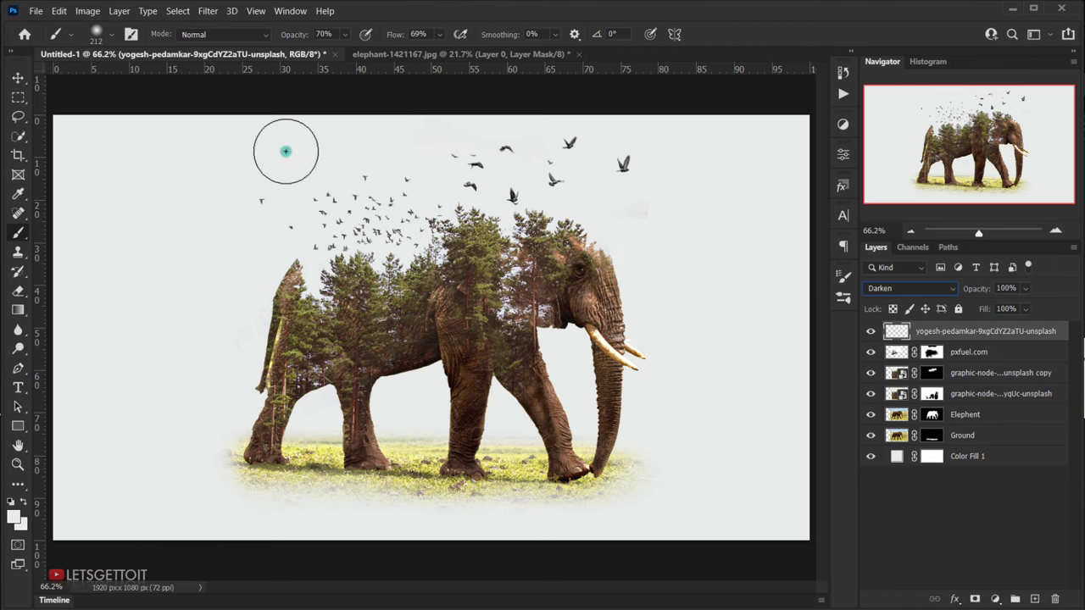
pyautogui.click(21, 78)
pyautogui.scroll(5, 555, 153)
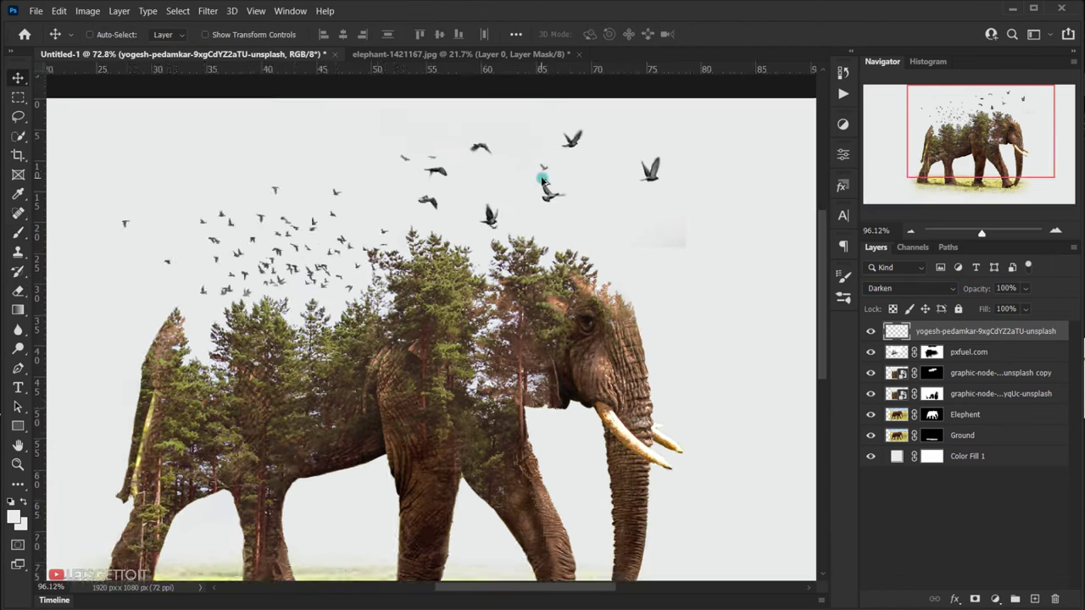
pyautogui.moveTo(477, 223); pyautogui.dragTo(487, 256)
pyautogui.scroll(-5, 487, 256)
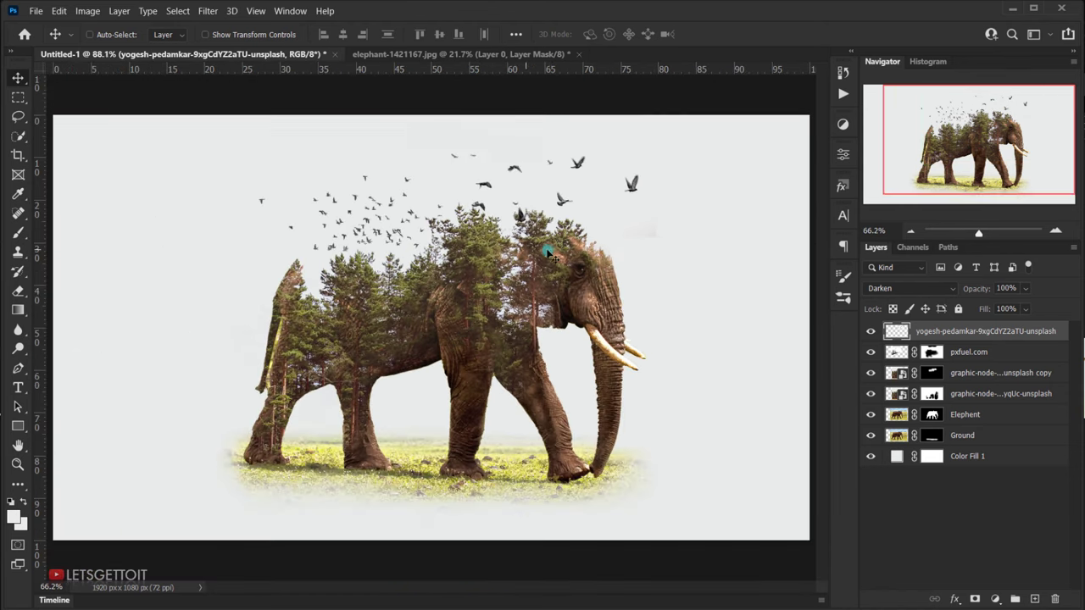
# Rotate the large-bird layer to about -5.75°, scale it to about 87.8%, and reposition it just above the front treetops.
pyautogui.hotkey('ctrl', 't')
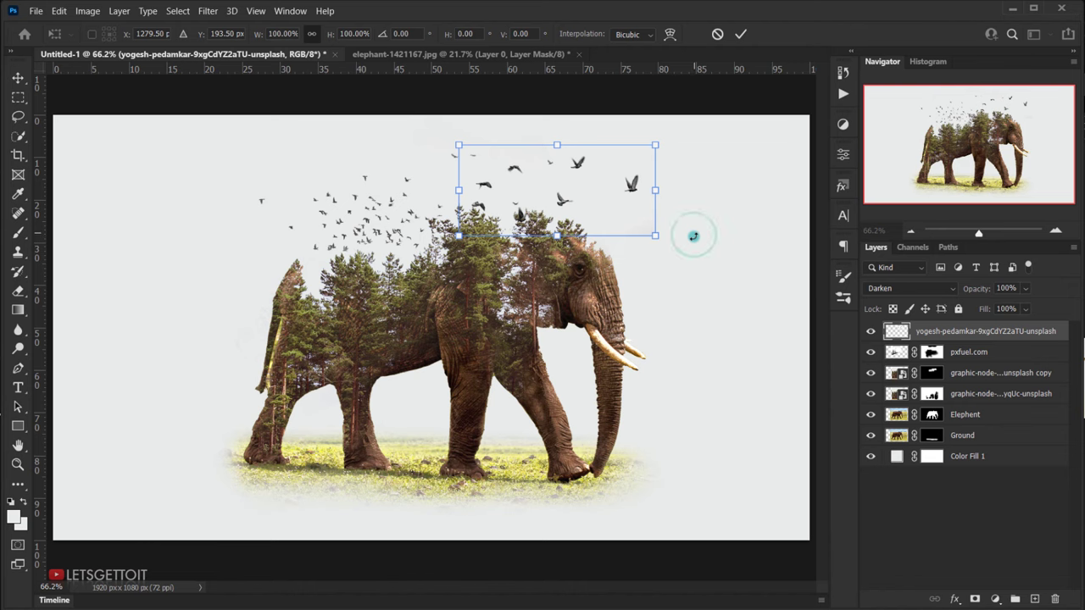
pyautogui.moveTo(695, 235)
pyautogui.mouseDown()
pyautogui.moveTo(692, 245)
pyautogui.moveTo(699, 216)
pyautogui.mouseUp()
pyautogui.moveTo(577, 205)
pyautogui.mouseDown()
pyautogui.moveTo(581, 187)
pyautogui.moveTo(571, 196)
pyautogui.mouseUp()
pyautogui.moveTo(708, 180); pyautogui.dragTo(726, 186)
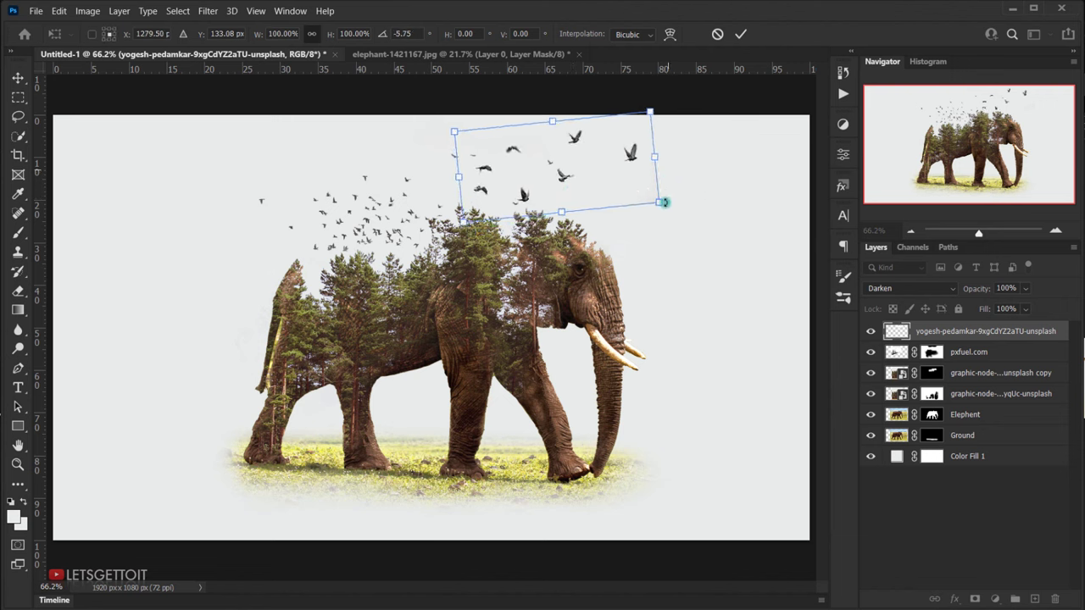
pyautogui.moveTo(656, 203); pyautogui.dragTo(632, 193)
pyautogui.moveTo(586, 164); pyautogui.dragTo(604, 176)
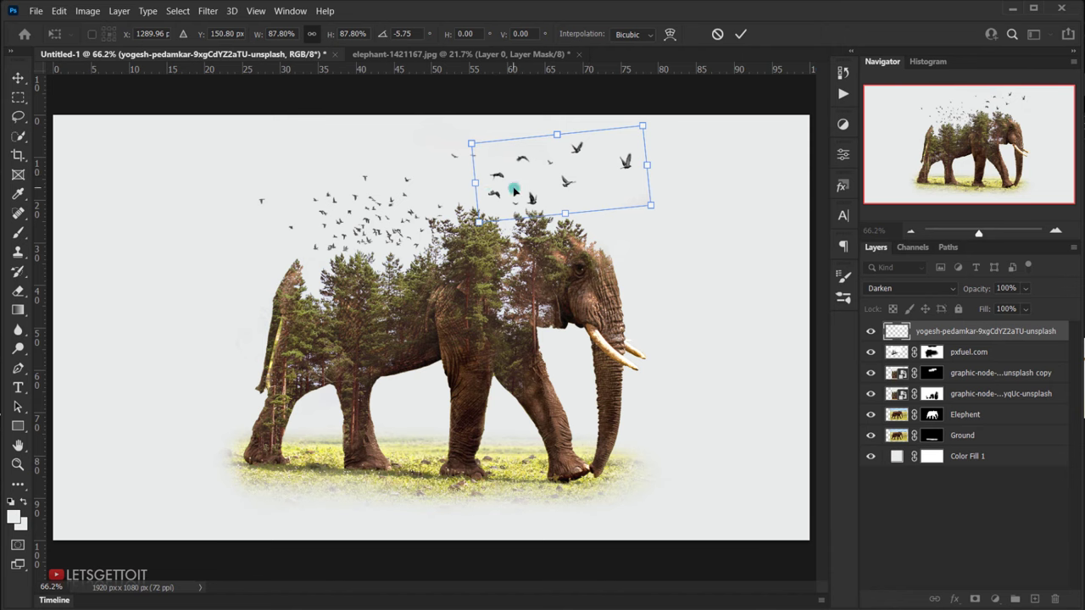
pyautogui.press('Return')
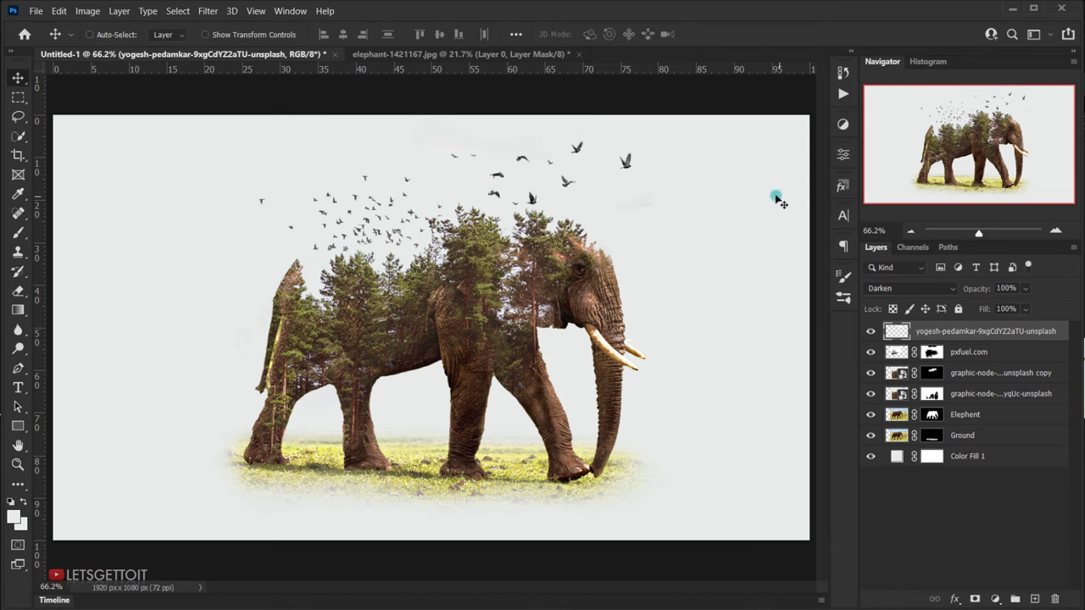
# Nudge the large birds slightly toward the elephant's rear.
pyautogui.scroll(3, 508, 189)
pyautogui.scroll(-5, 549, 231)
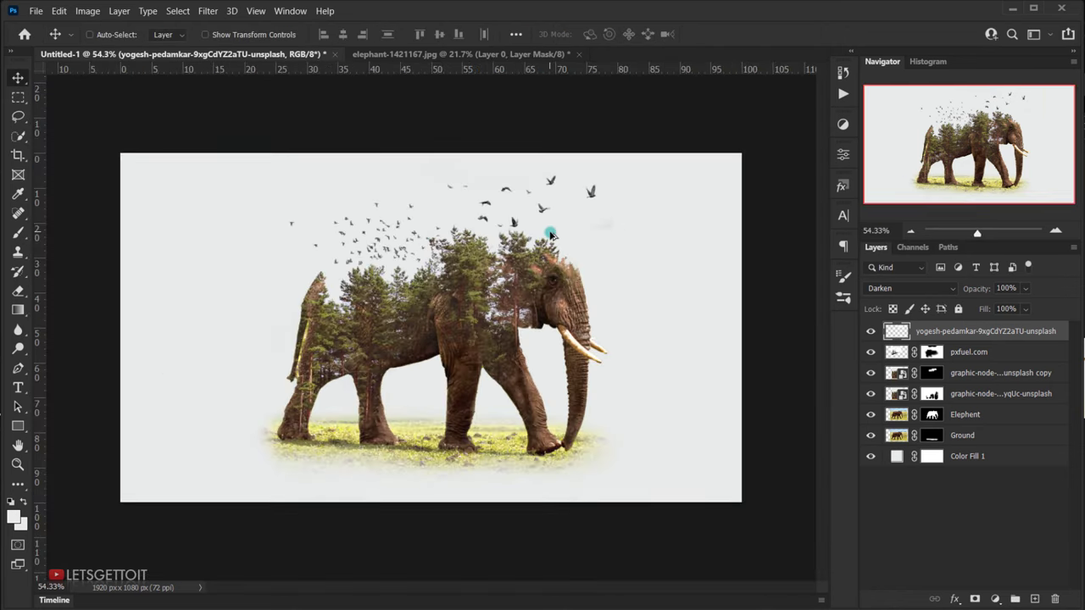
pyautogui.scroll(8, 496, 207)
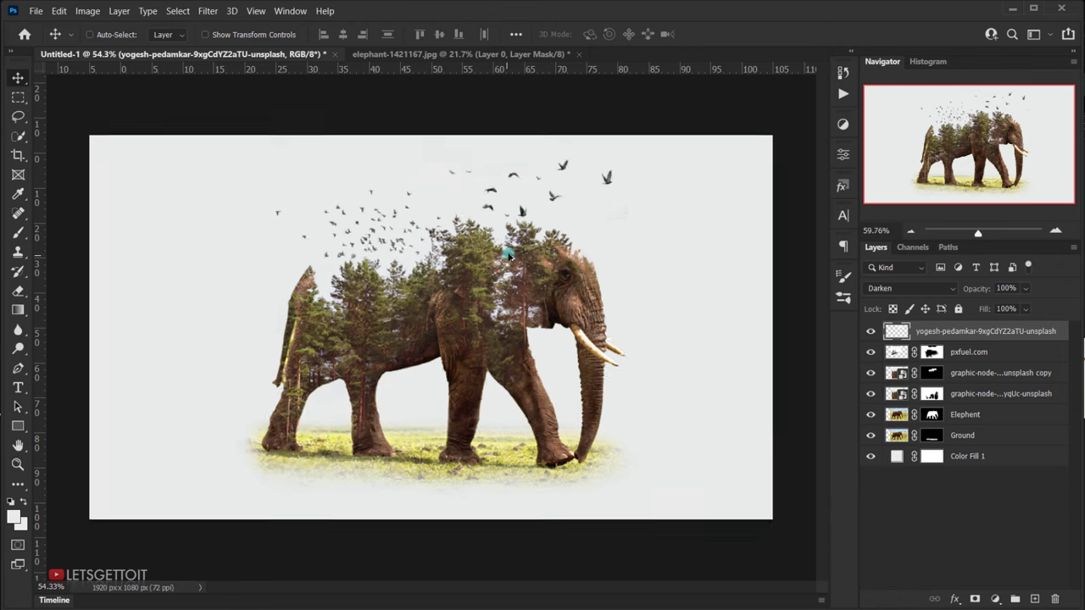
pyautogui.moveTo(483, 179)
pyautogui.mouseDown()
pyautogui.moveTo(460, 185)
pyautogui.moveTo(478, 181)
pyautogui.mouseUp()
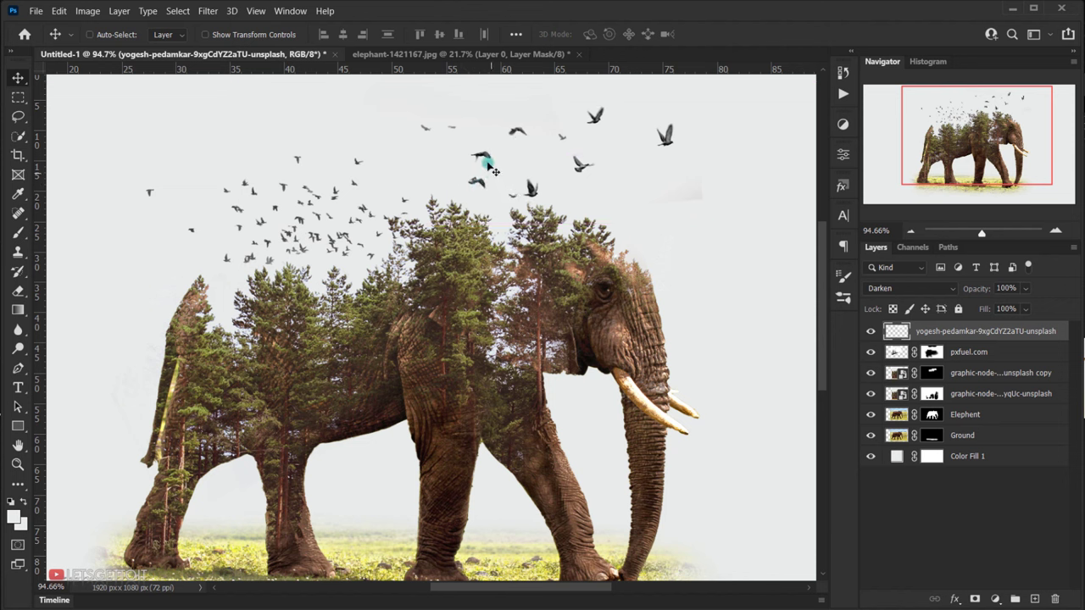
pyautogui.press('ctrl')
# Add a mask to the large-bird layer and mask out the upper of its two rearmost birds with a size 53 black brush.
pyautogui.click(975, 599)
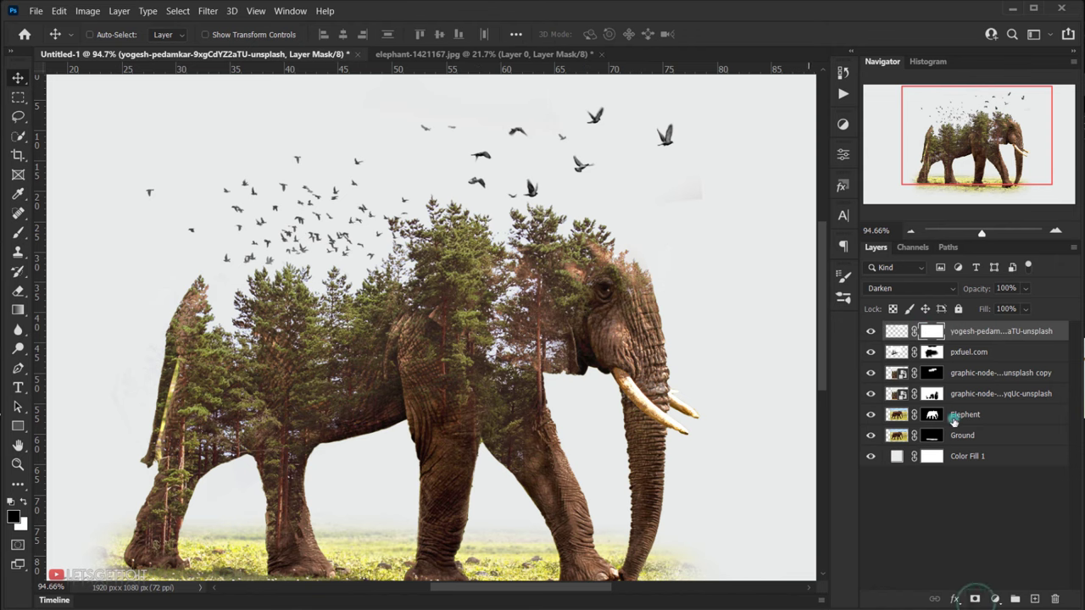
pyautogui.scroll(5, 525, 179)
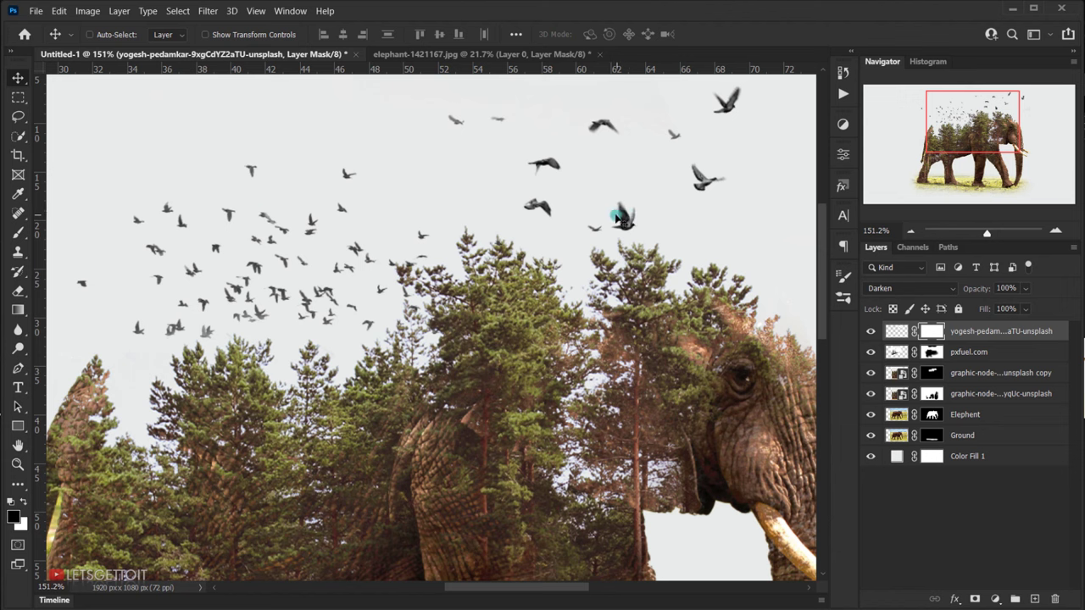
pyautogui.press('b')
pyautogui.moveTo(568, 185)
pyautogui.keyDown('alt'); pyautogui.mouseDown()
pyautogui.moveTo(478, 194)
pyautogui.moveTo(548, 175)
pyautogui.moveTo(549, 164)
pyautogui.mouseUp(); pyautogui.keyUp('alt')
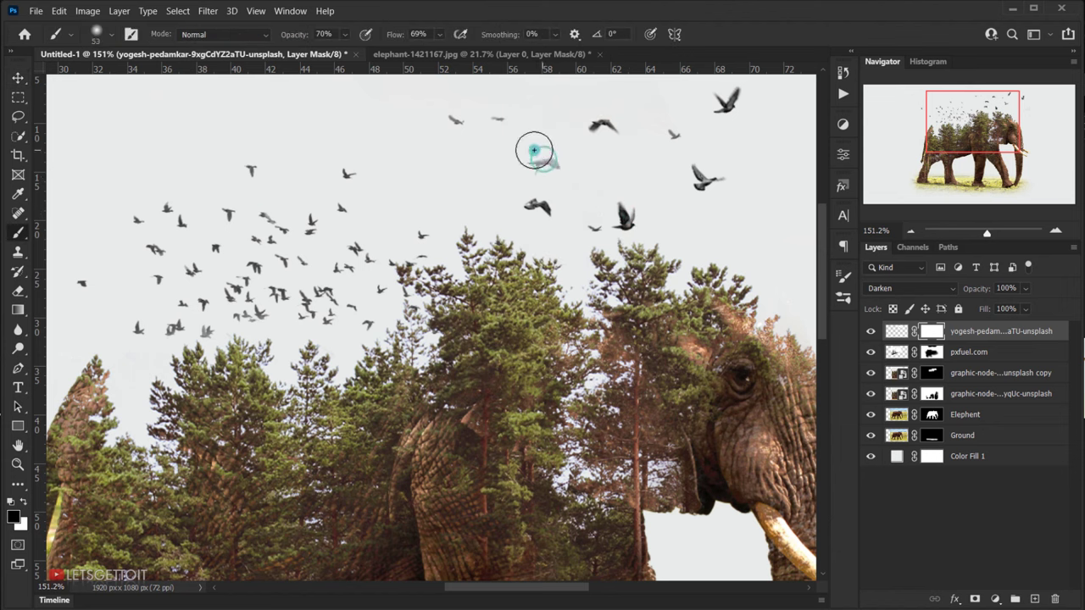
pyautogui.click(540, 155)
pyautogui.click(519, 156)
pyautogui.click(534, 156)
pyautogui.click(530, 157)
pyautogui.click(569, 172)
pyautogui.click(540, 162)
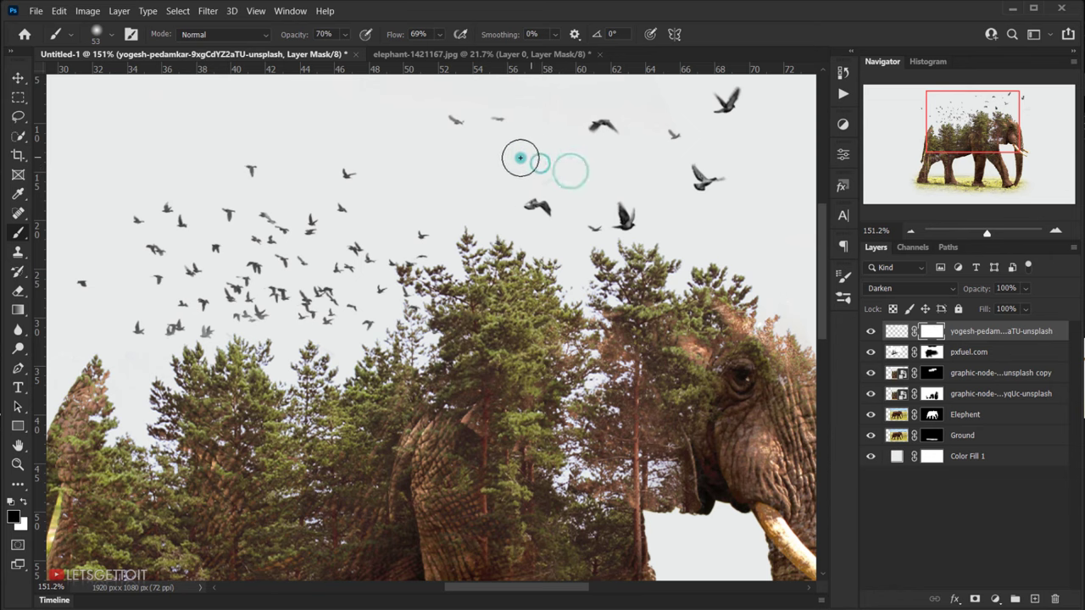
# Add a Black & White adjustment layer above all the composite's layers.
pyautogui.scroll(-5, 562, 213)
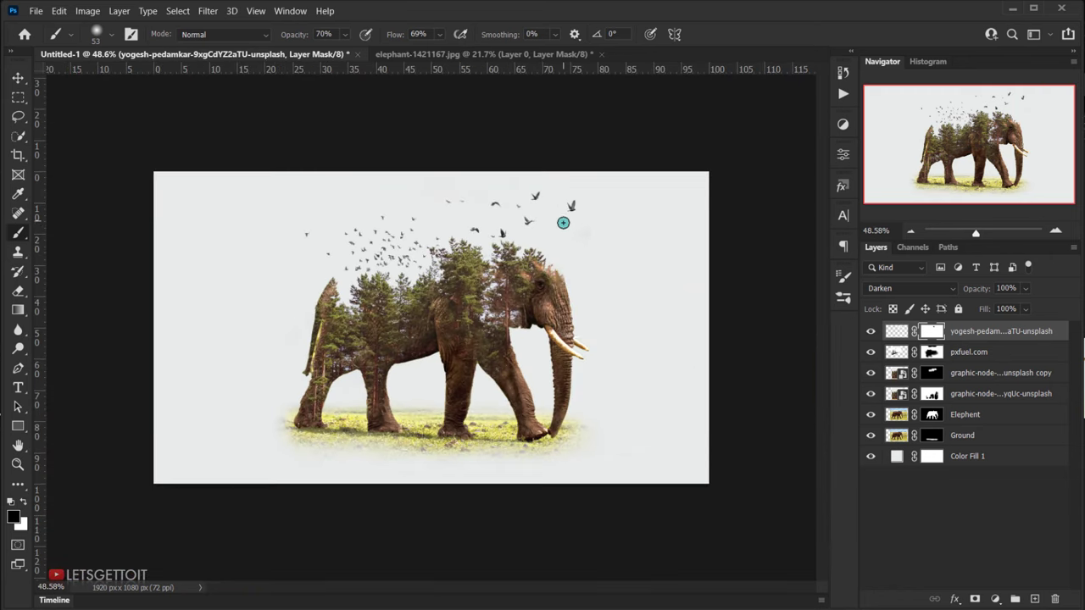
pyautogui.scroll(2, 769, 231)
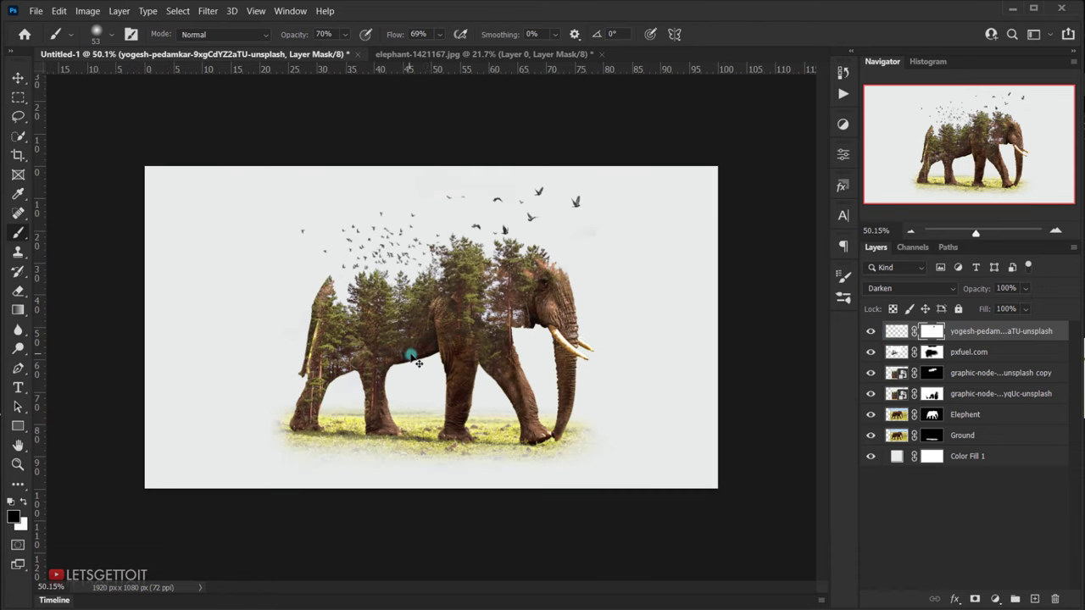
pyautogui.scroll(2, 432, 344)
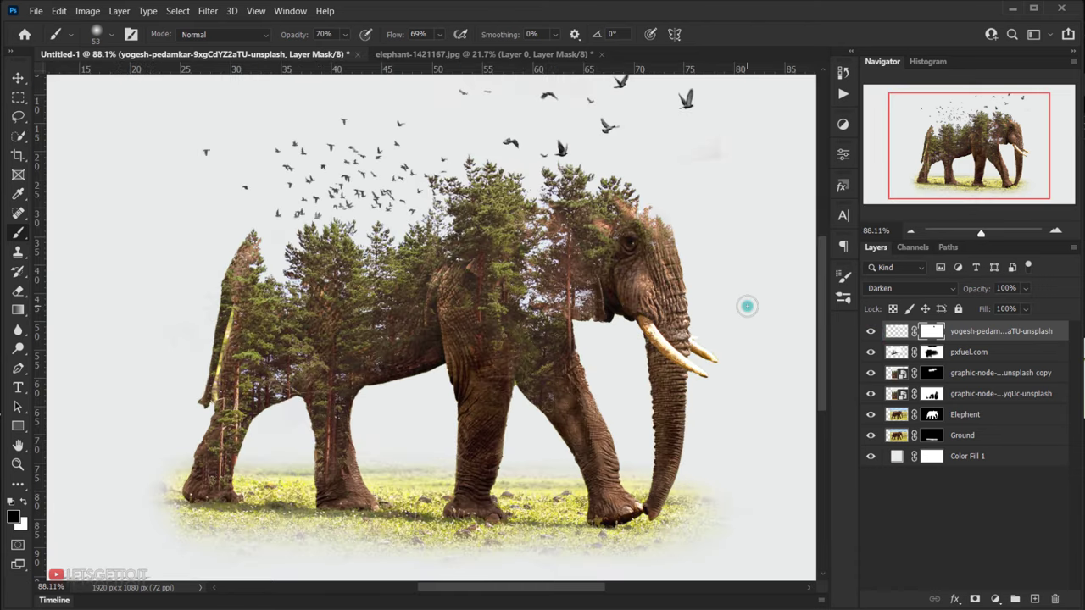
pyautogui.hotkey('ctrl', '0')
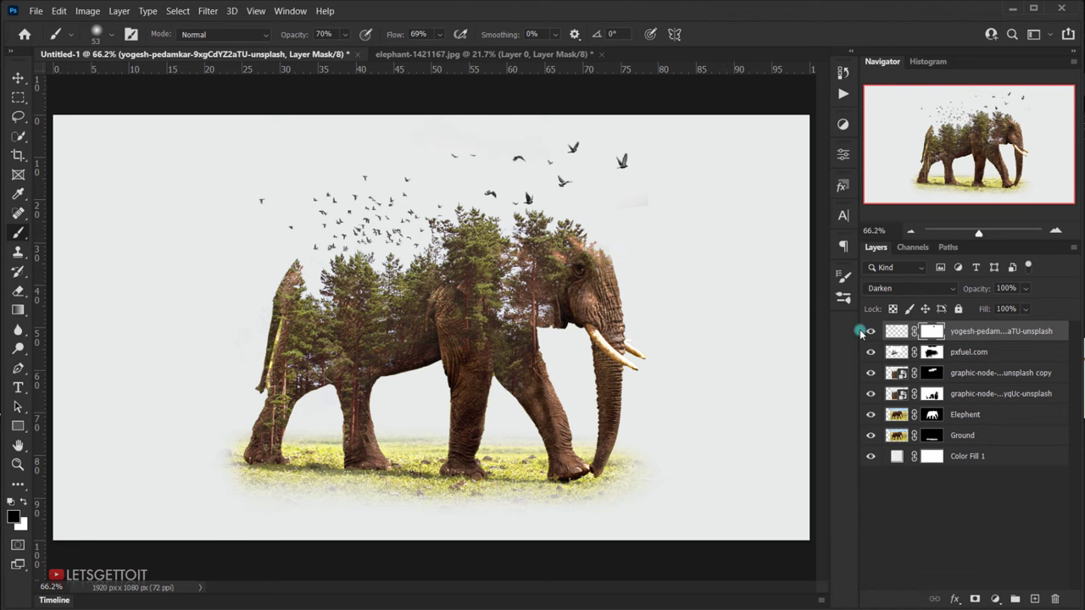
pyautogui.click(995, 599)
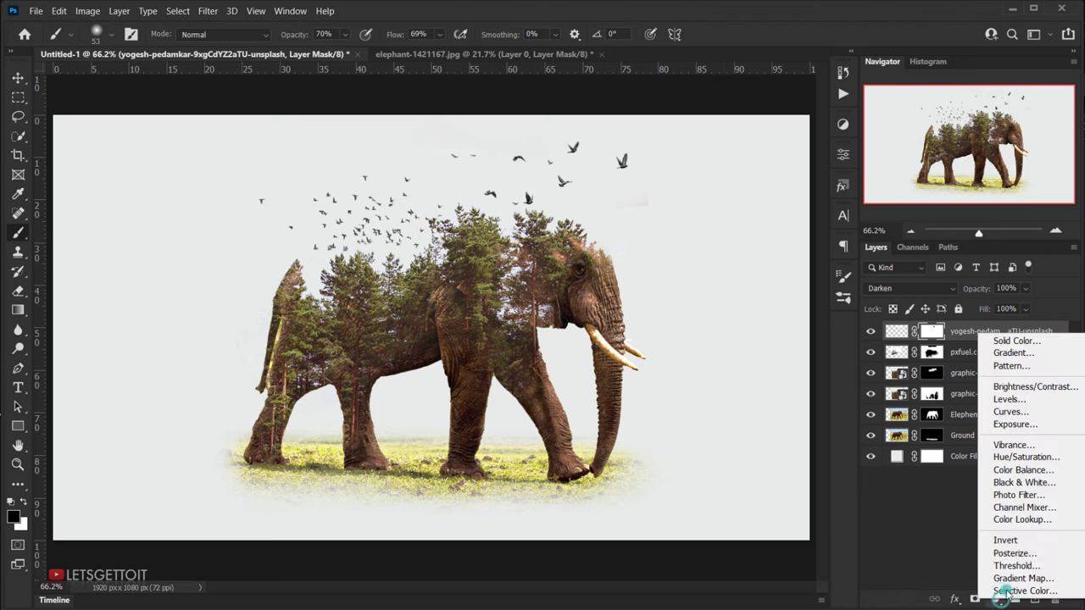
pyautogui.click(1022, 482)
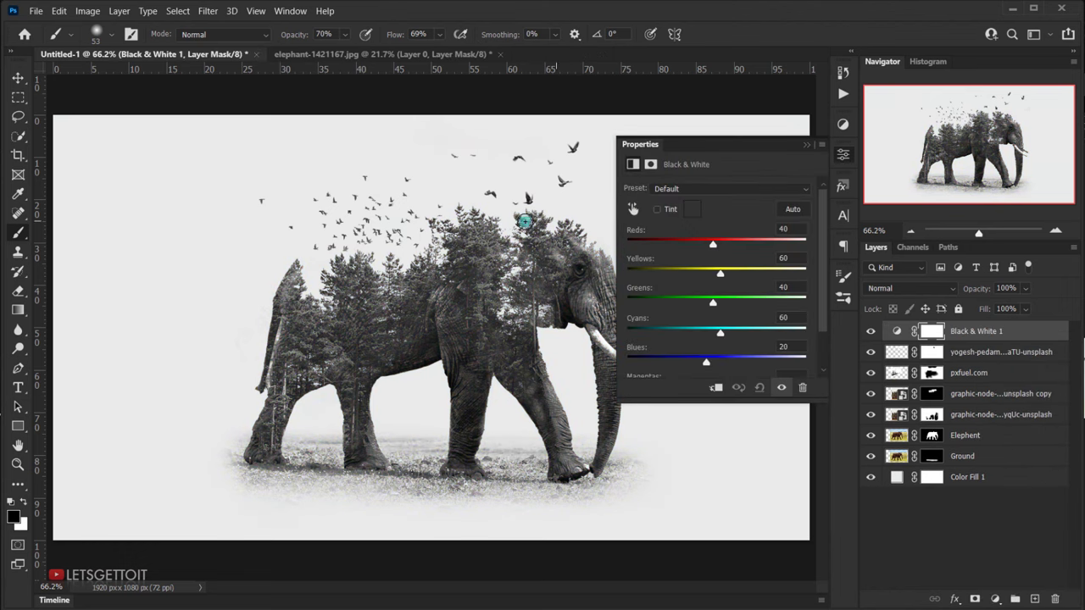
# Hide the Black & White adjustment to check the colour version, and delete that adjustment layer.
pyautogui.click(807, 145)
pyautogui.click(870, 331)
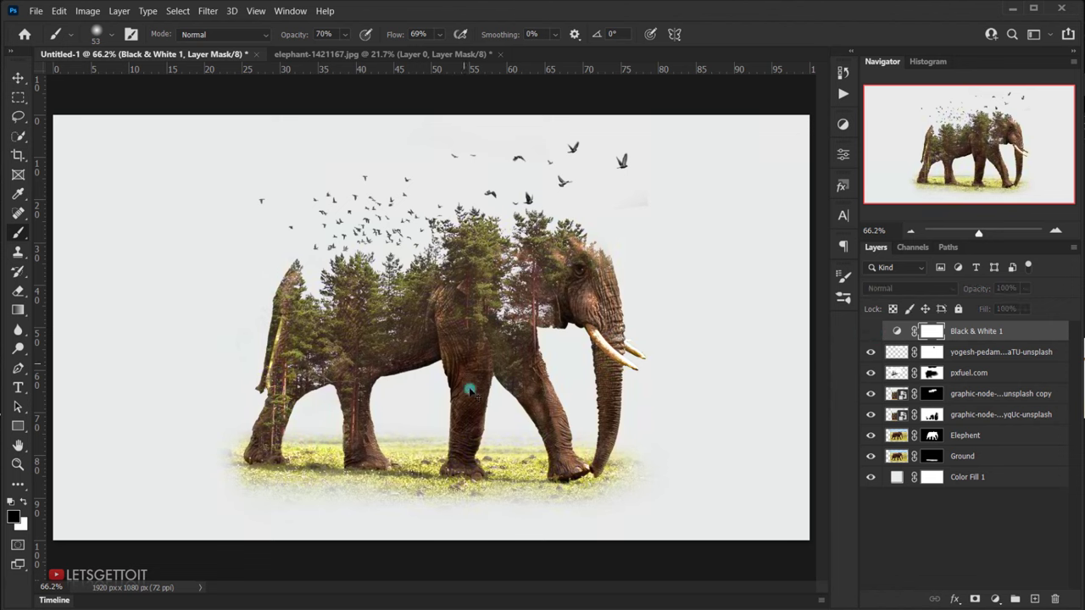
pyautogui.moveTo(998, 334); pyautogui.dragTo(1055, 599)
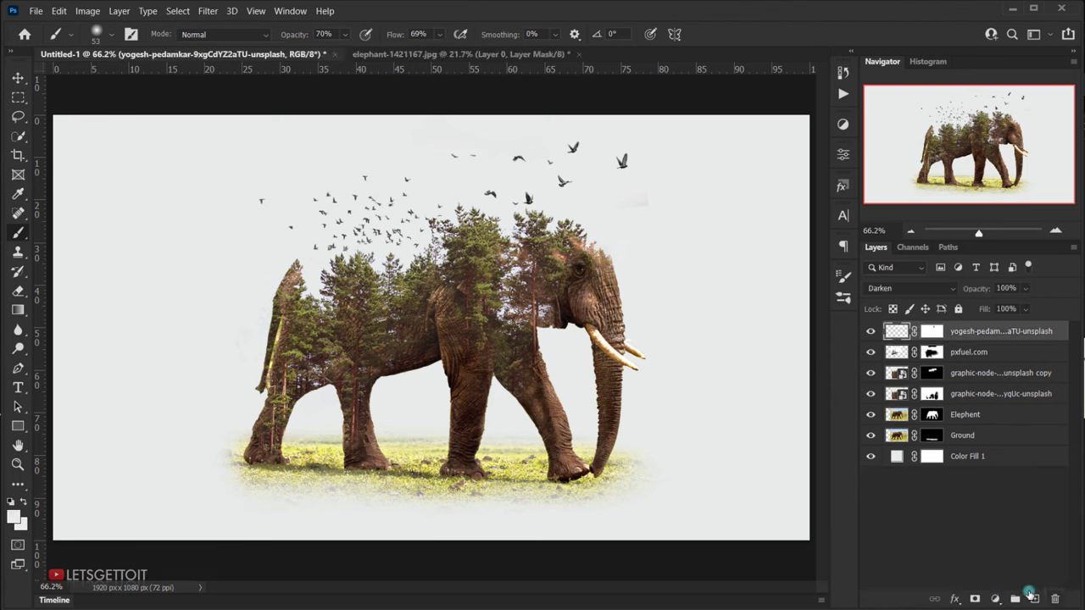
# Add a Solid Color fill layer in tan ab9669 above all the composite's layers.
pyautogui.click(999, 601)
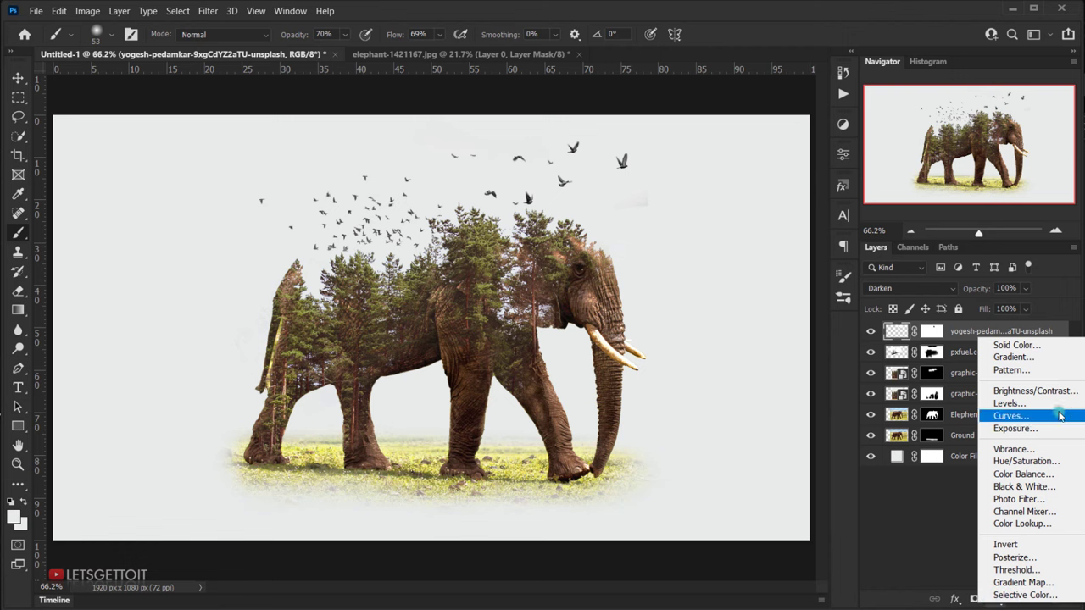
pyautogui.click(983, 346)
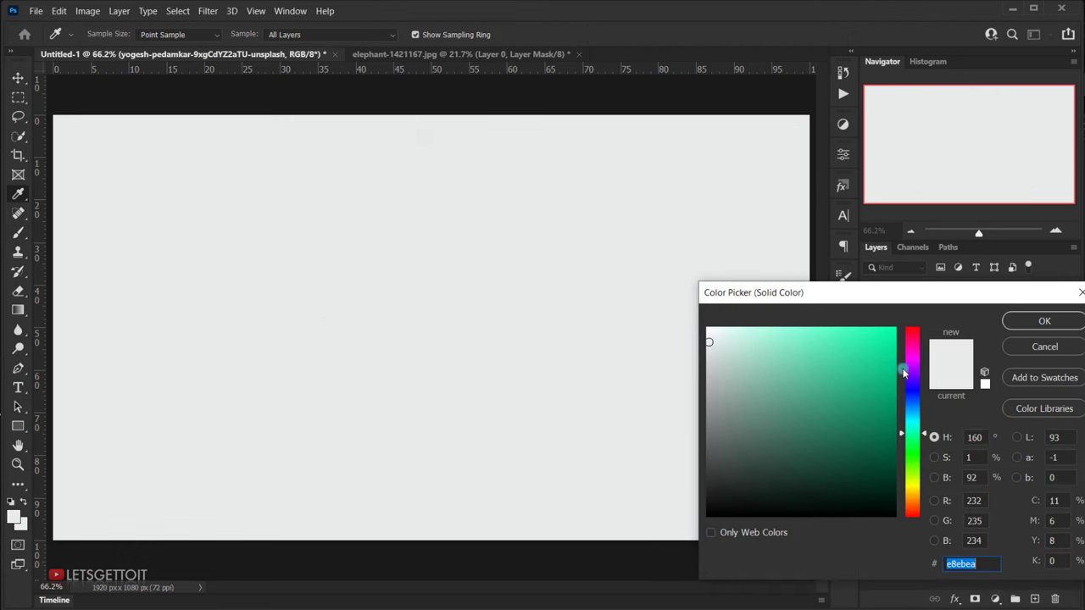
pyautogui.moveTo(911, 457); pyautogui.dragTo(909, 501)
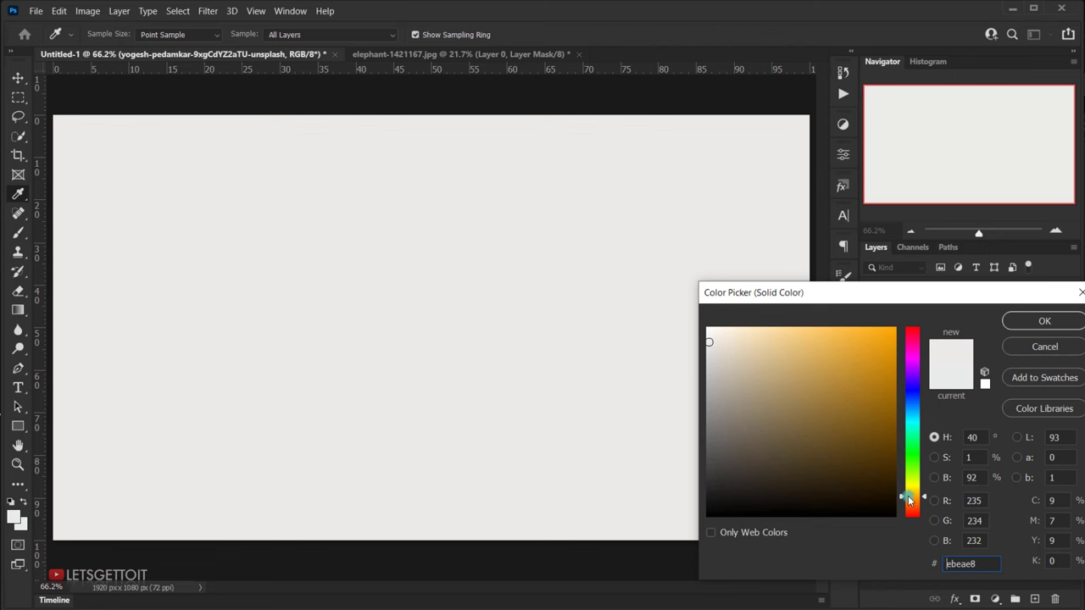
pyautogui.click(770, 386)
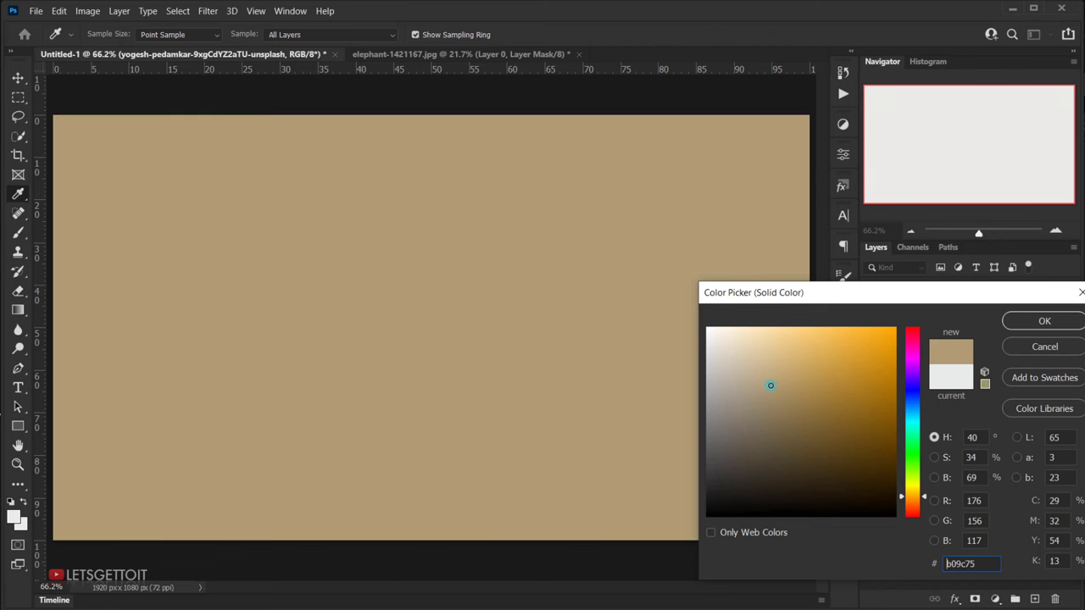
pyautogui.moveTo(918, 505); pyautogui.dragTo(915, 503)
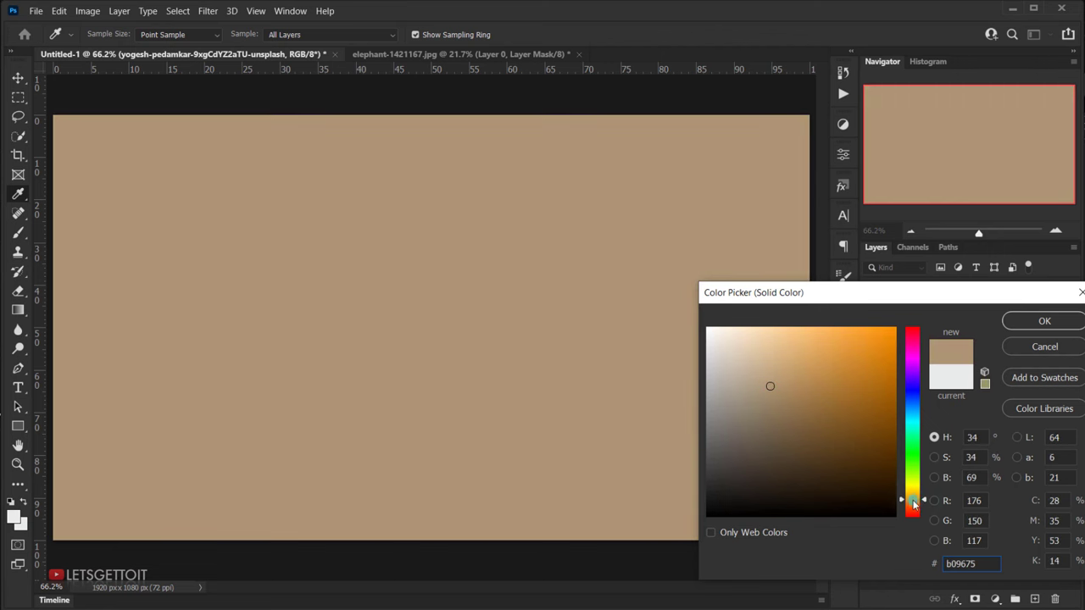
pyautogui.click(919, 499)
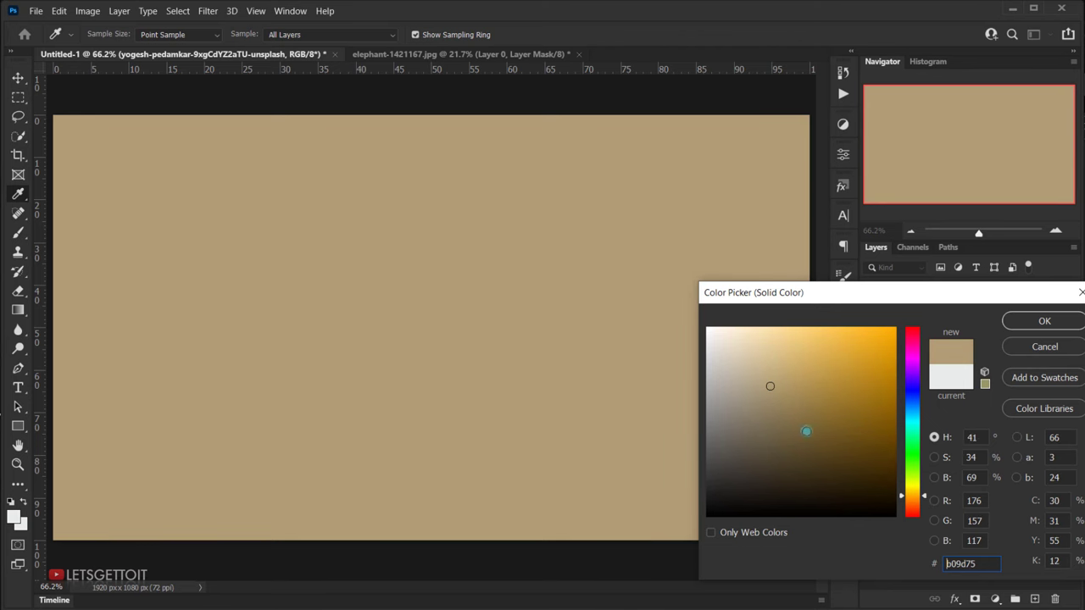
pyautogui.click(777, 390)
pyautogui.moveTo(777, 389); pyautogui.dragTo(778, 382)
pyautogui.click(623, 333)
pyautogui.click(777, 377)
pyautogui.moveTo(779, 380); pyautogui.dragTo(779, 390)
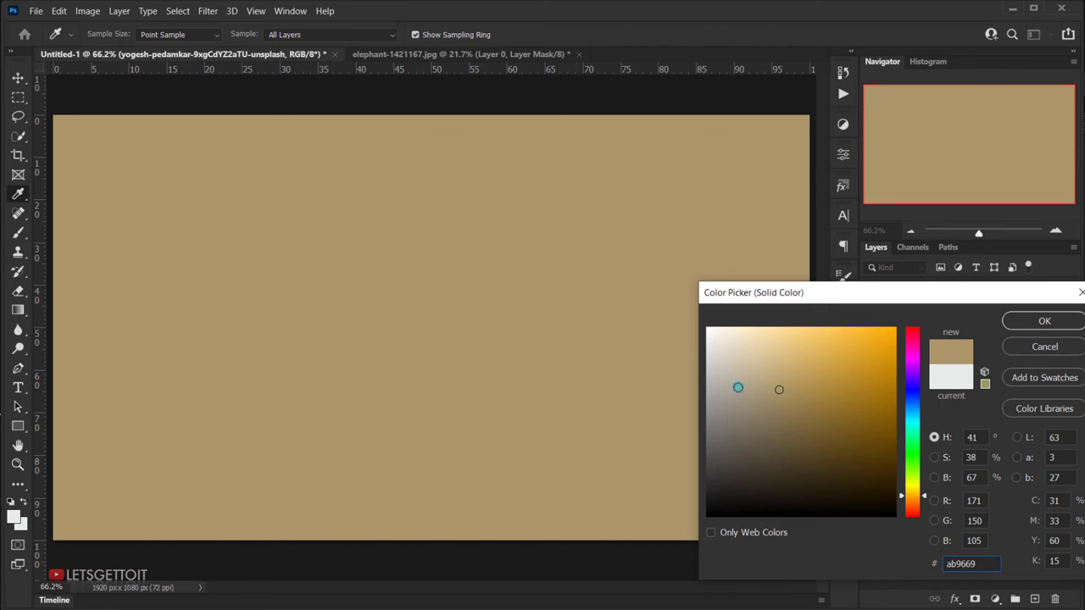
pyautogui.click(1031, 327)
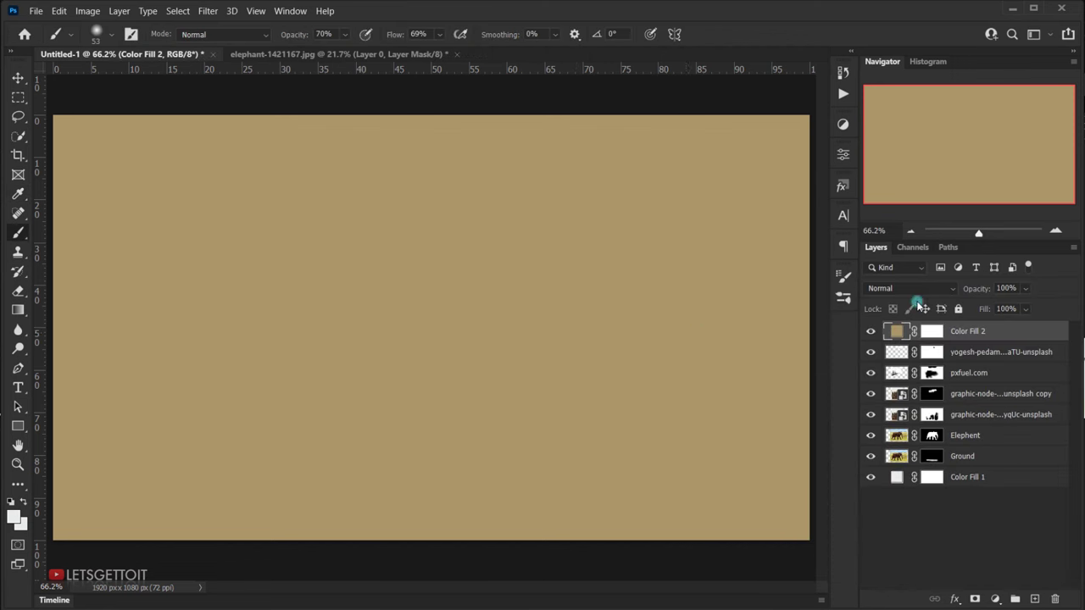
# Set the tan fill layer's blend mode to Exclusion and its opacity to 10%.
pyautogui.click(903, 289)
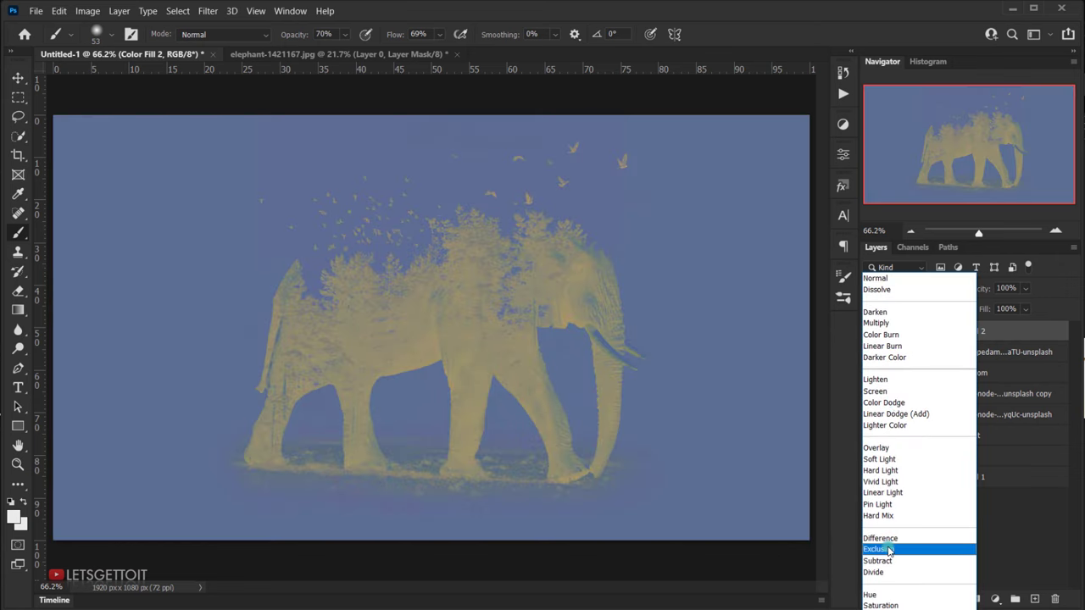
pyautogui.click(881, 549)
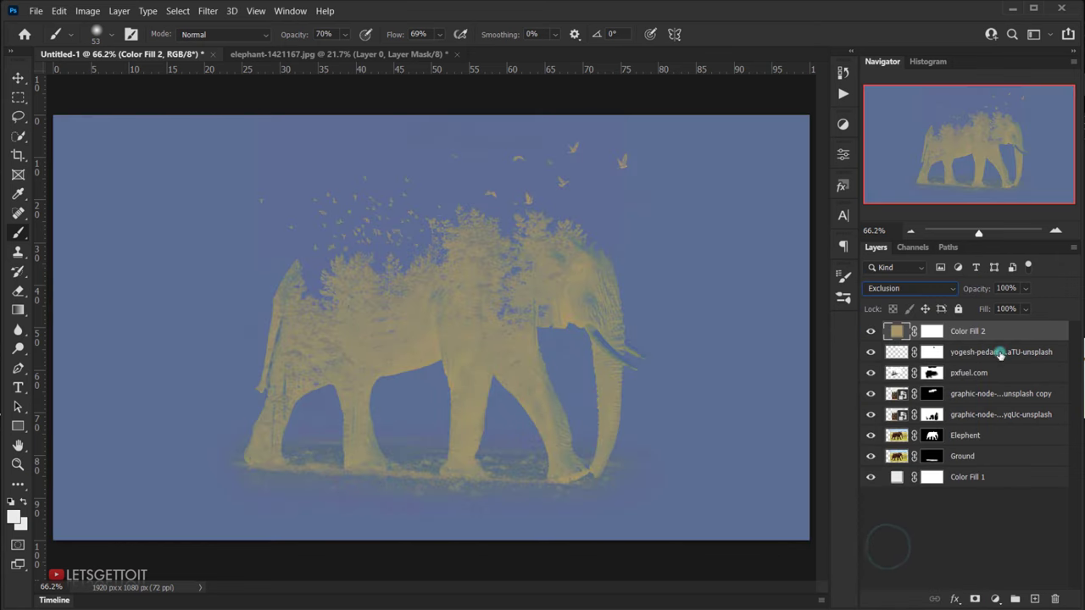
pyautogui.click(1007, 288)
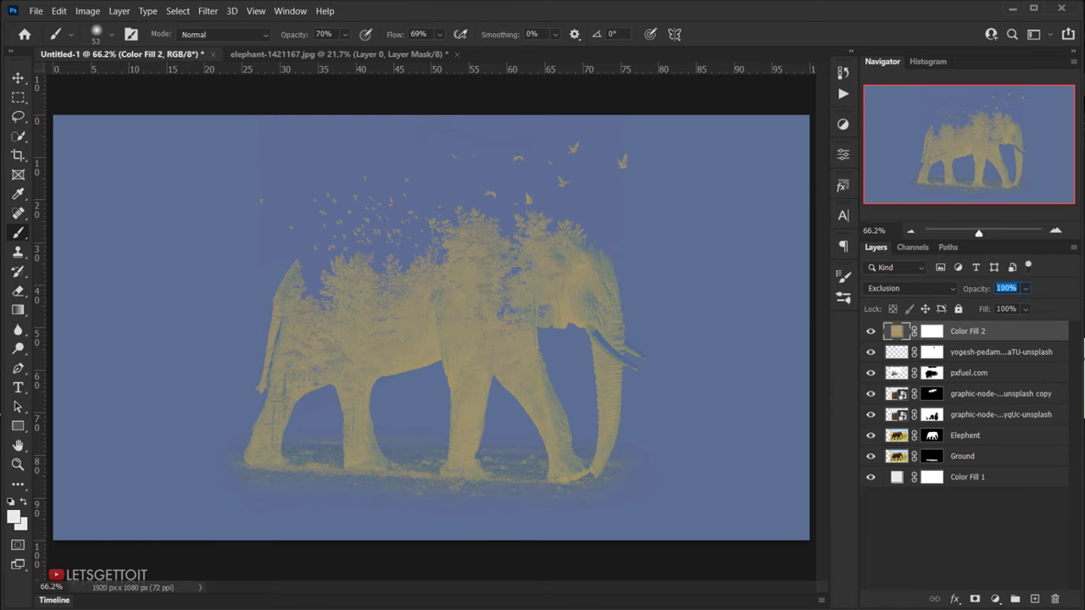
pyautogui.write('10')
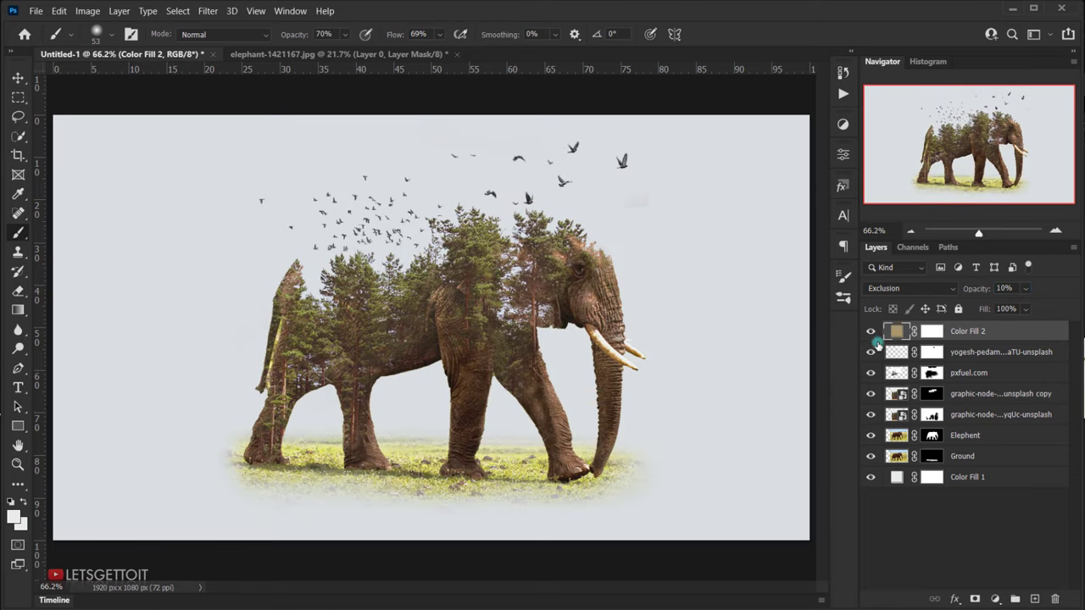
# Compare the composite's colours with the tan fill layer hidden and shown.
pyautogui.click(872, 335)
pyautogui.click(872, 335)
pyautogui.click(872, 335)
pyautogui.click(871, 335)
pyautogui.click(872, 333)
pyautogui.click(872, 333)
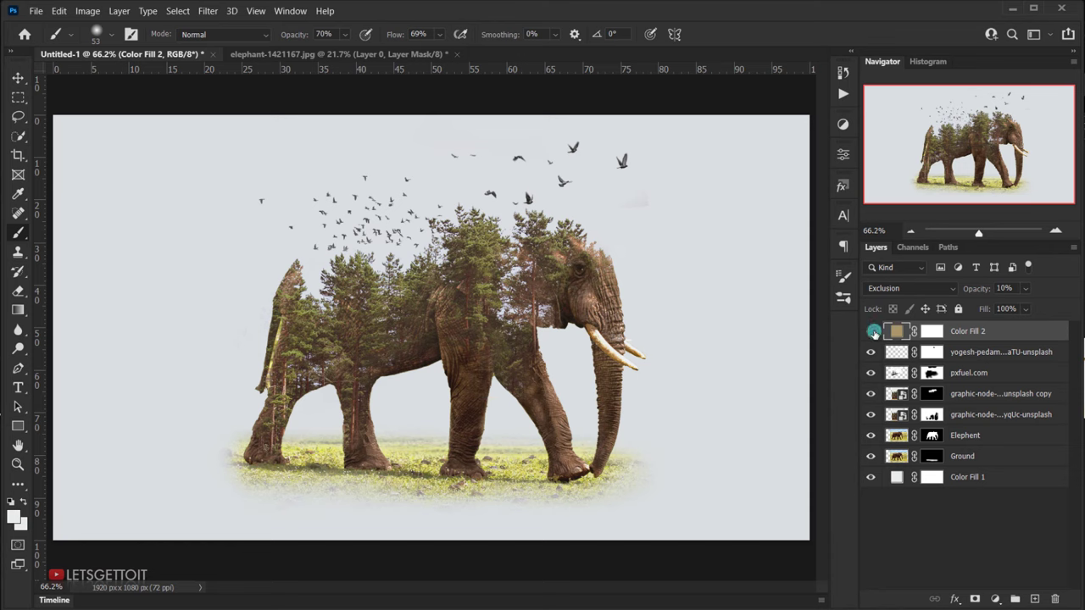
pyautogui.click(873, 331)
pyautogui.click(874, 331)
# Add a Levels adjustment layer on top and set its Blue channel output levels to 12 and 240.
pyautogui.click(997, 600)
pyautogui.click(1024, 403)
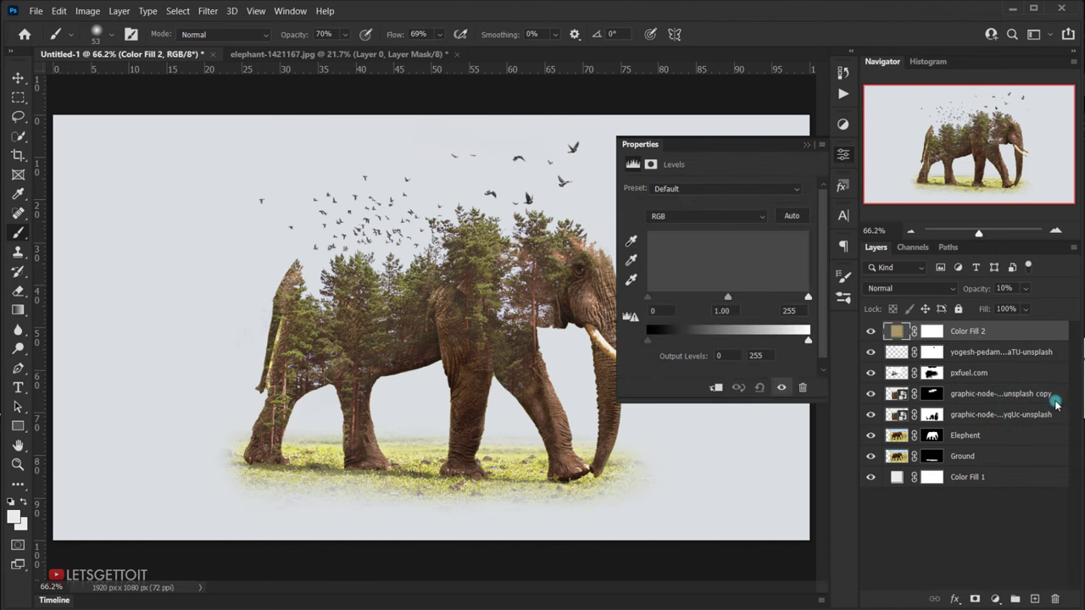
pyautogui.click(687, 218)
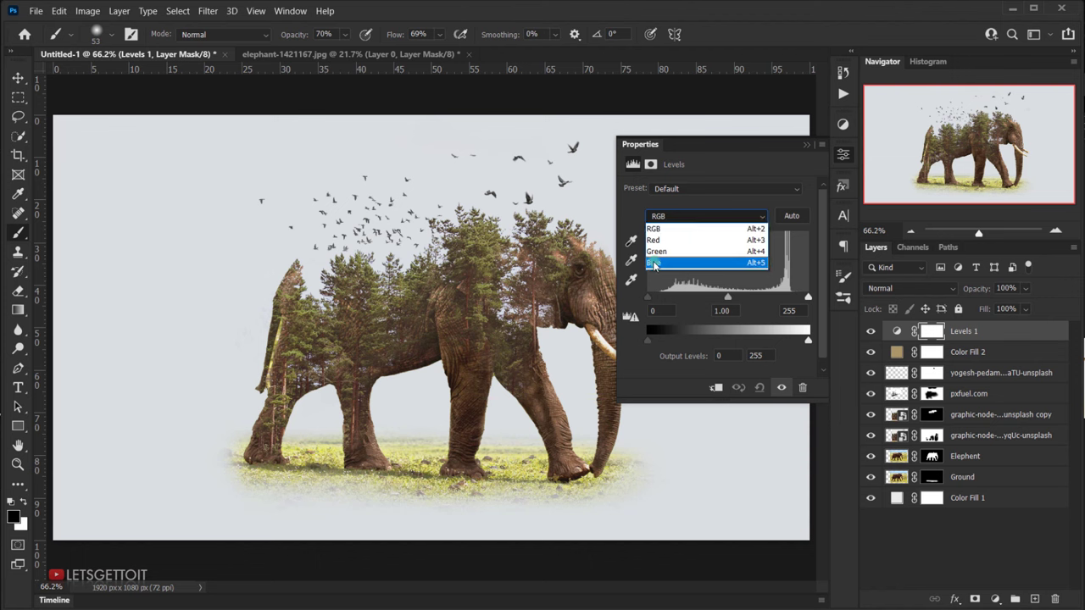
pyautogui.click(661, 263)
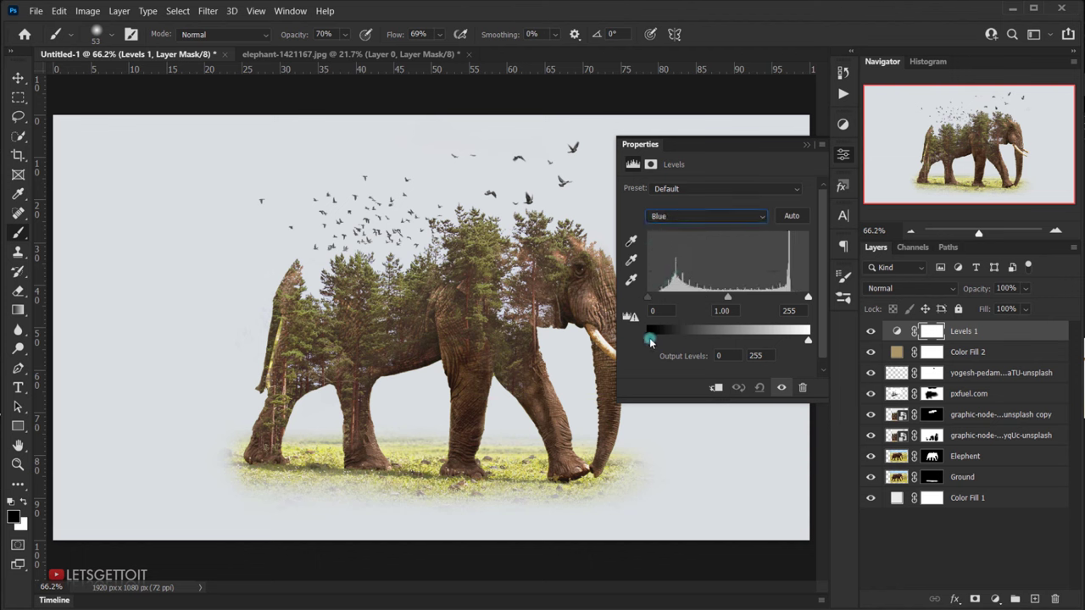
pyautogui.moveTo(649, 338); pyautogui.dragTo(657, 339)
pyautogui.moveTo(809, 343); pyautogui.dragTo(807, 344)
# Try adjusting the output black level of the Levels adjustment's Red channel.
pyautogui.click(729, 216)
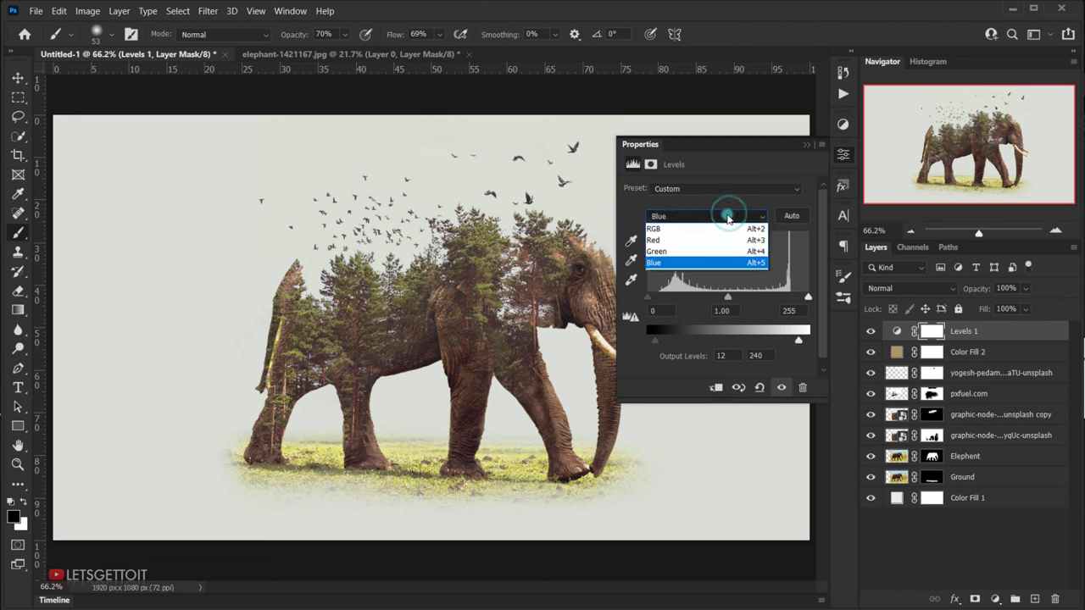
pyautogui.click(671, 240)
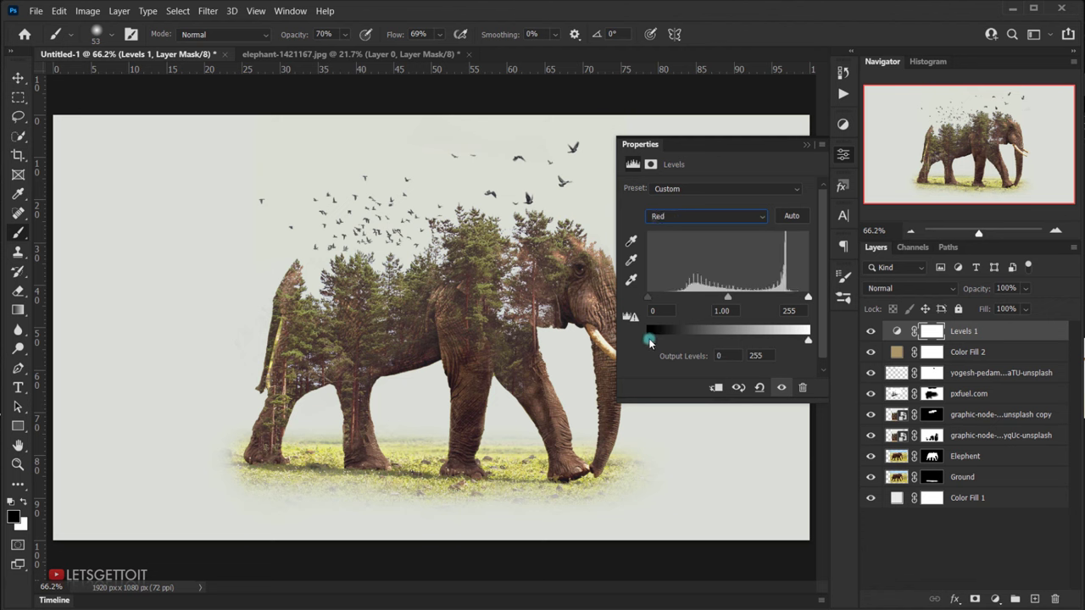
pyautogui.moveTo(650, 341); pyautogui.dragTo(651, 343)
# Raise the Green channel's output black level to 8 in the Levels adjustment.
pyautogui.click(676, 217)
pyautogui.click(670, 232)
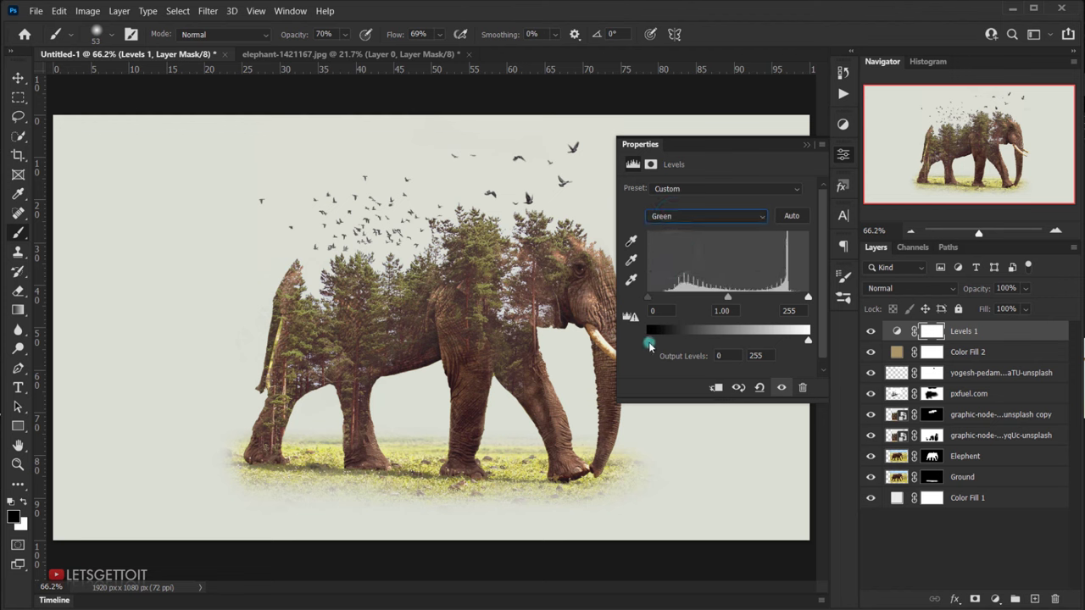
pyautogui.moveTo(650, 344); pyautogui.dragTo(658, 344)
pyautogui.moveTo(650, 342); pyautogui.dragTo(648, 341)
pyautogui.moveTo(649, 340); pyautogui.dragTo(652, 342)
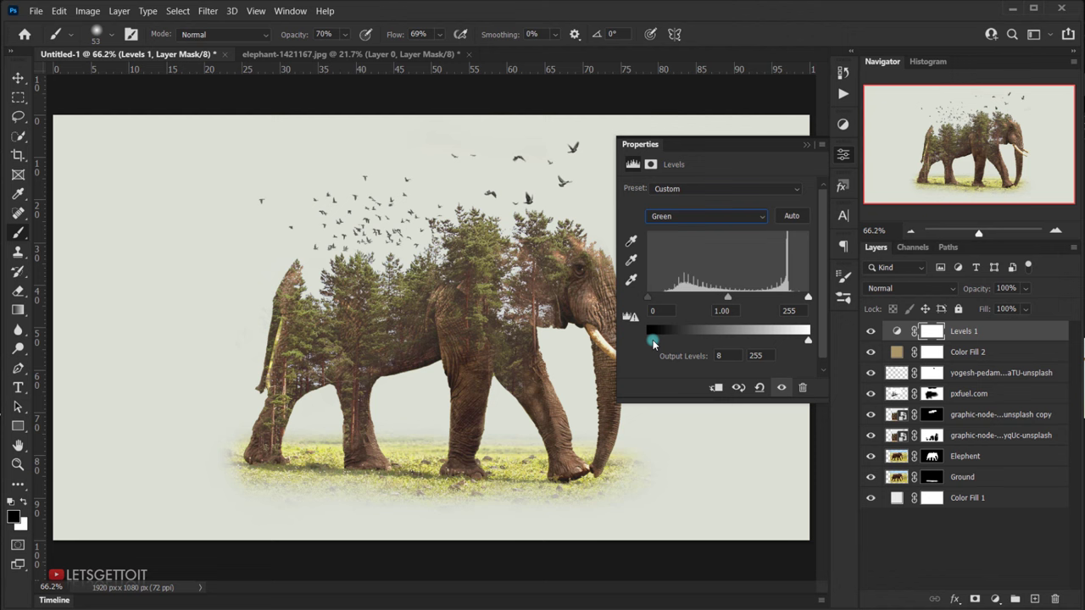
# Recheck the Red channel in Levels and set the Green channel's output levels to 4 and 254.
pyautogui.click(691, 217)
pyautogui.click(667, 241)
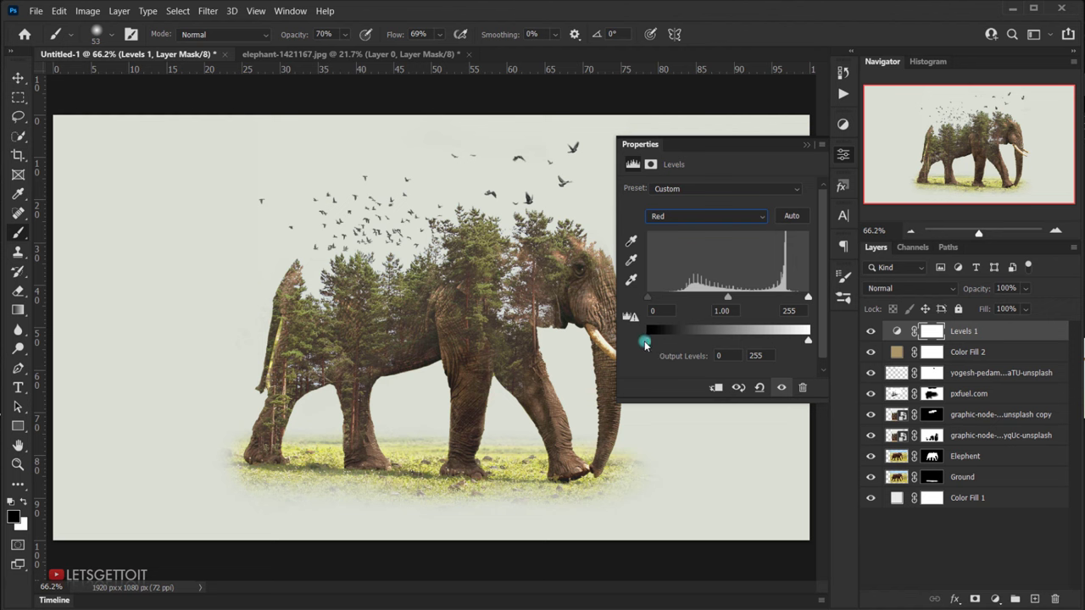
pyautogui.click(678, 216)
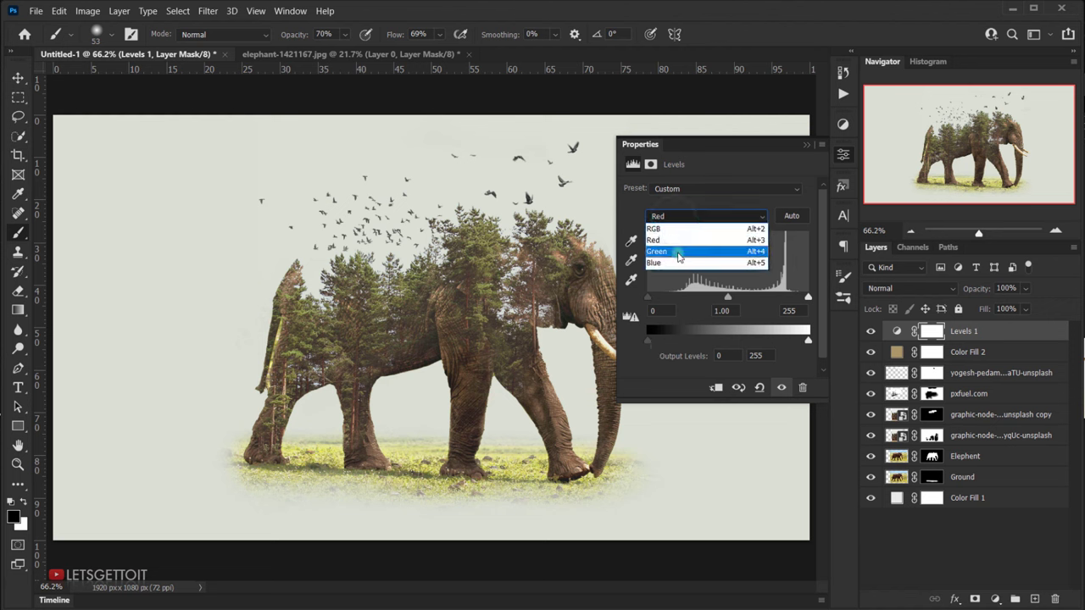
pyautogui.click(674, 232)
pyautogui.moveTo(647, 340); pyautogui.dragTo(650, 344)
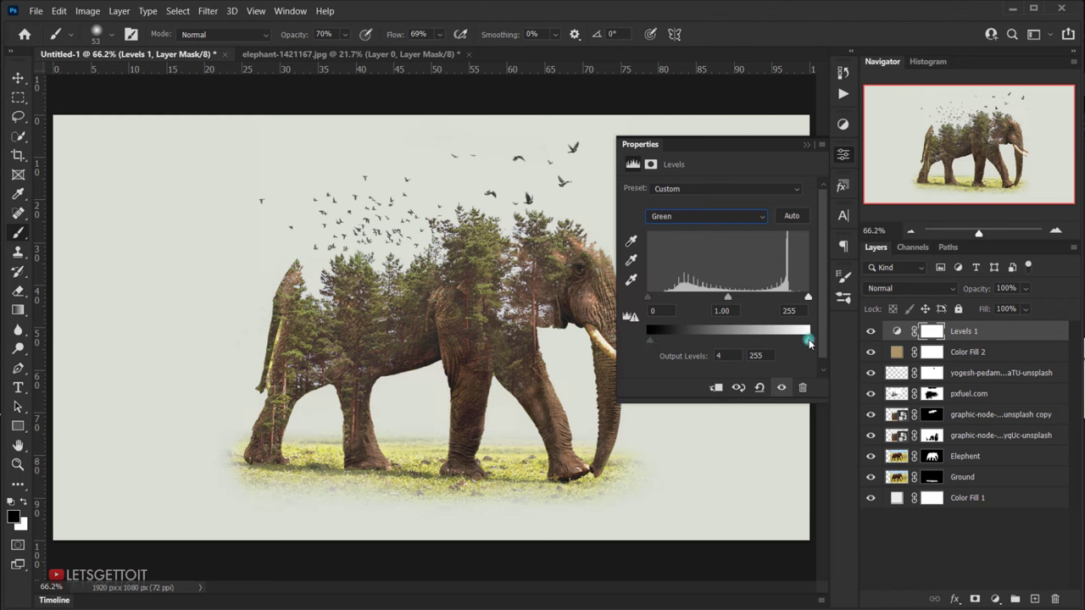
pyautogui.moveTo(810, 342)
pyautogui.mouseDown()
pyautogui.moveTo(788, 343)
pyautogui.moveTo(809, 343)
pyautogui.mouseUp()
# Set the RGB input black level to 12 and slightly lower the input white level in the Levels adjustment.
pyautogui.click(703, 217)
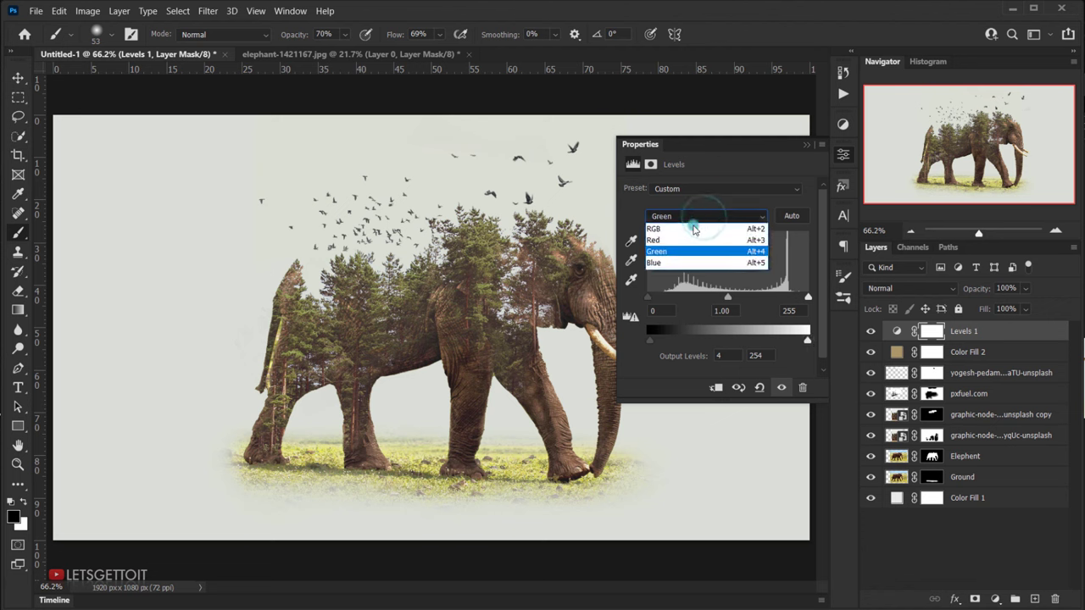
pyautogui.click(659, 230)
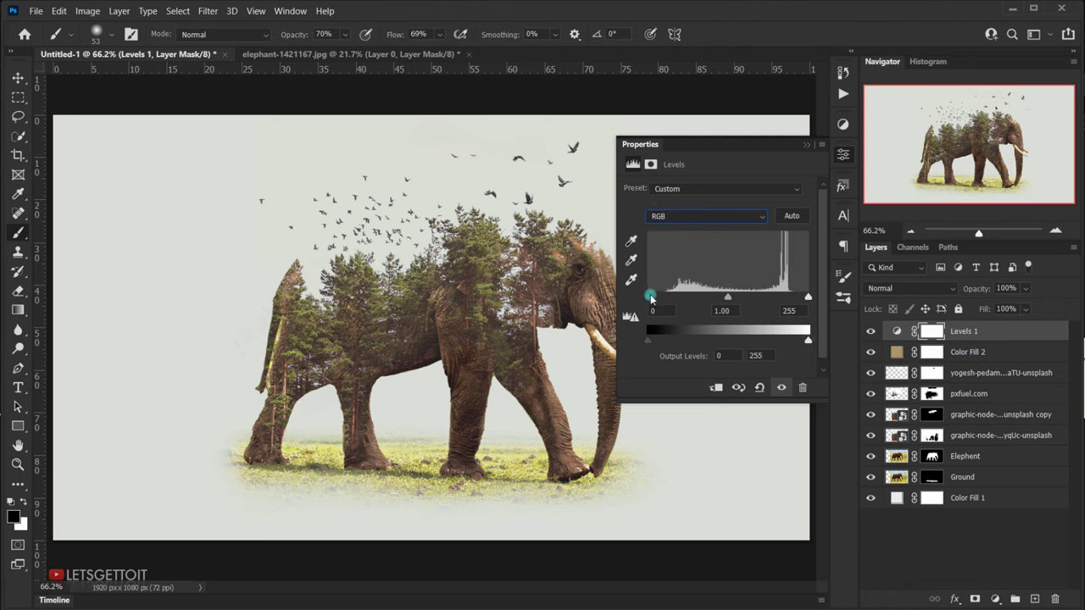
pyautogui.moveTo(650, 298); pyautogui.dragTo(654, 298)
pyautogui.click(809, 297)
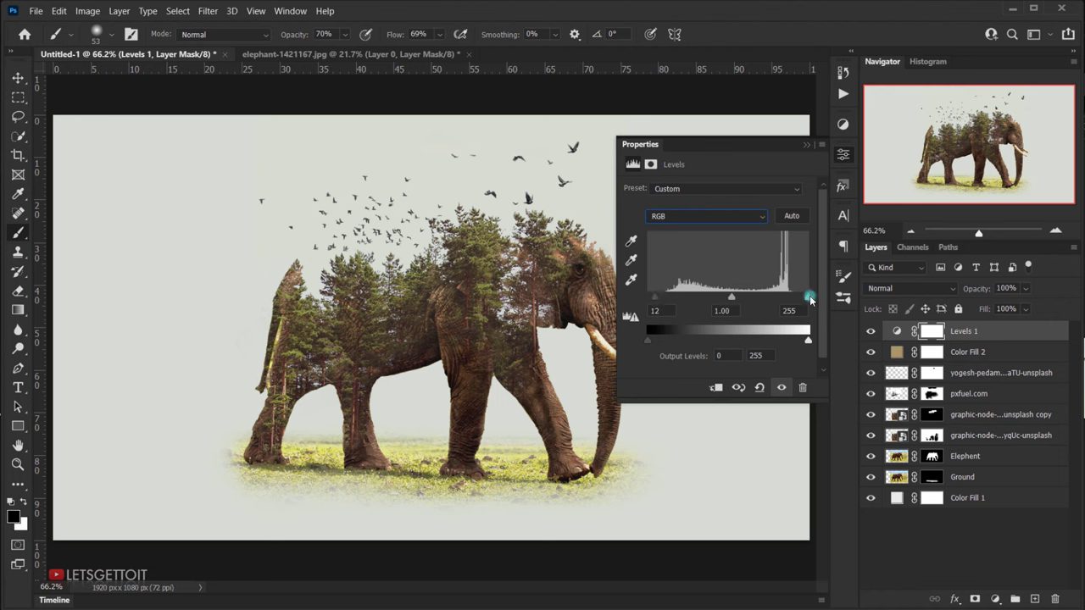
pyautogui.moveTo(810, 298); pyautogui.dragTo(805, 300)
pyautogui.click(806, 145)
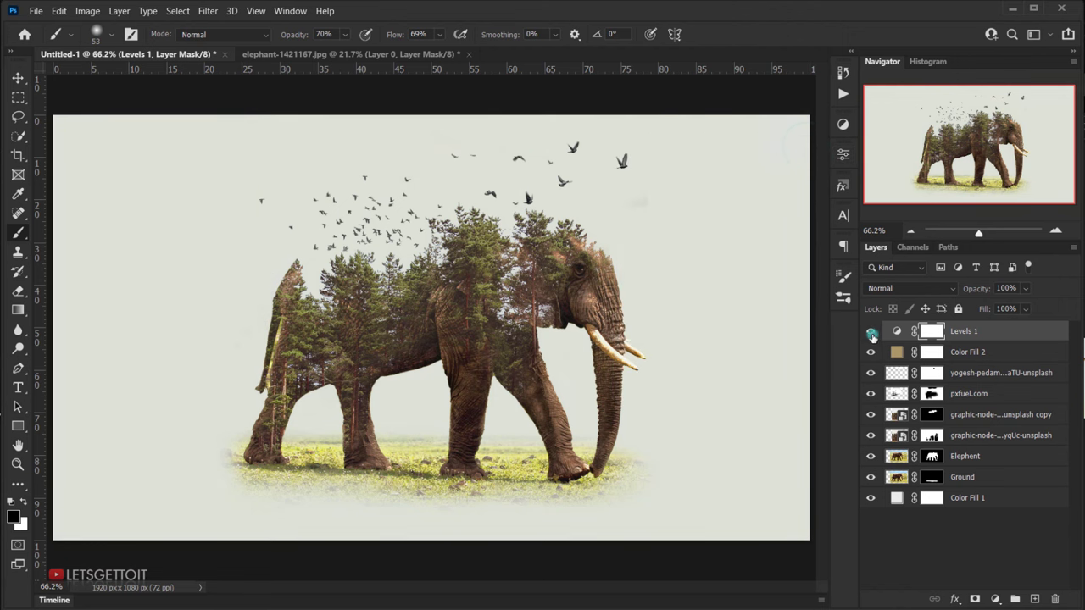
# Compare the image with and without the Levels adjustment, and set that layer's opacity to 70%.
pyautogui.click(871, 334)
pyautogui.click(871, 334)
pyautogui.click(871, 334)
pyautogui.click(871, 334)
pyautogui.click(1014, 289)
pyautogui.write('70')
pyautogui.press('Return')
# Hide the interface panels and fit the whole composite on screen to review the finished image.
pyautogui.scroll(-3, 586, 267)
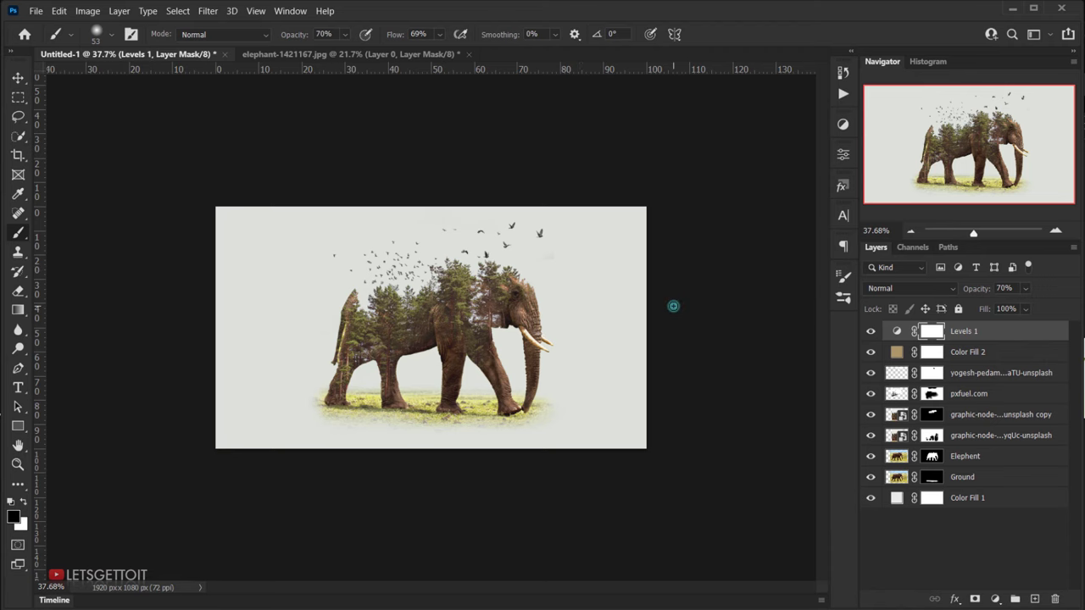
pyautogui.hotkey('ctrl', '0')
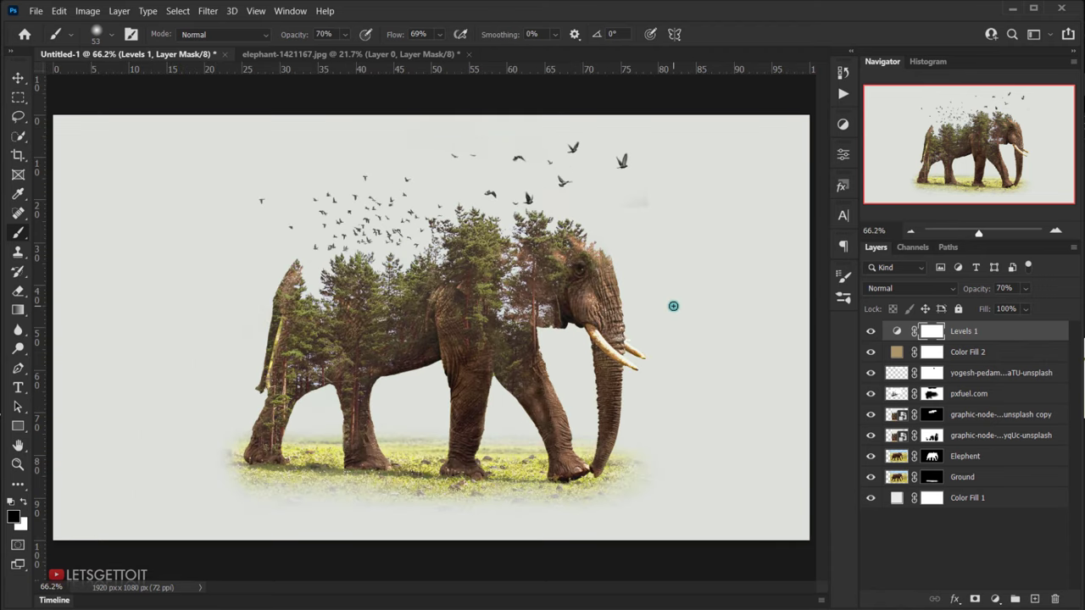
pyautogui.press('Tab')
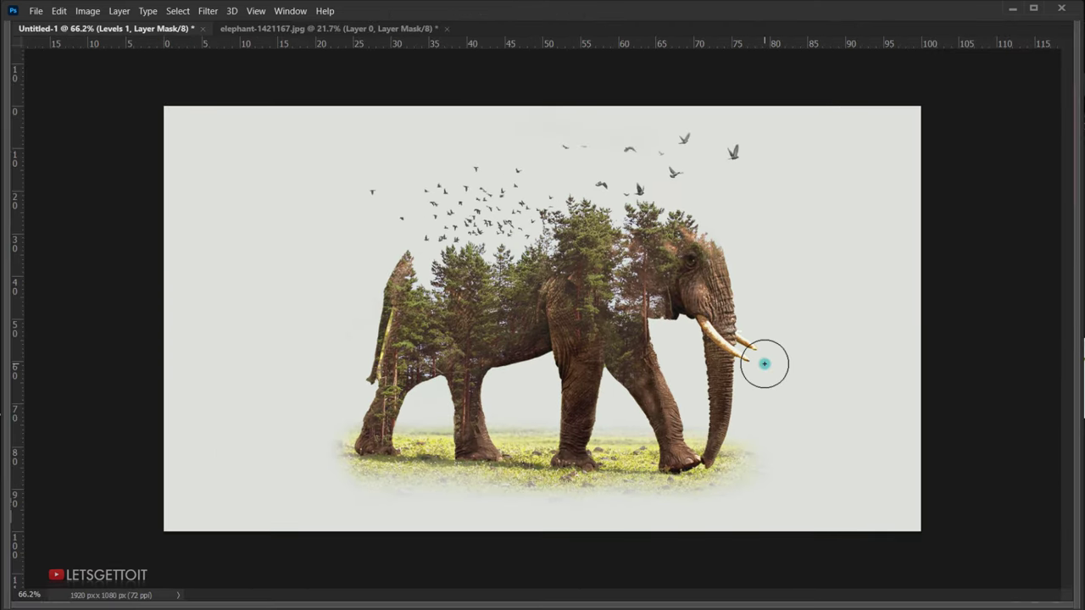
pyautogui.hotkey('ctrl', '0')
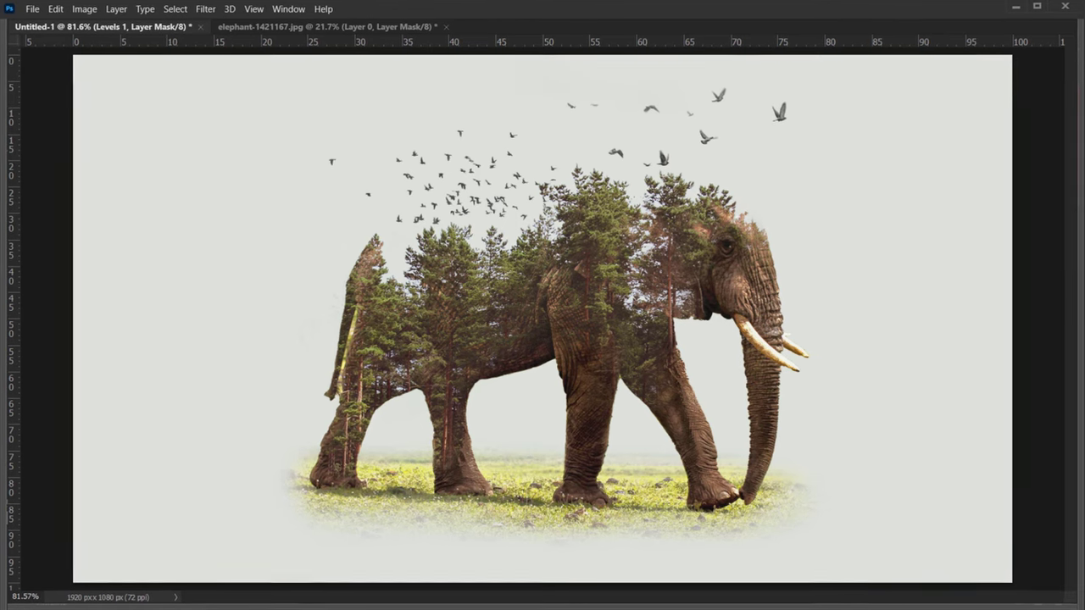